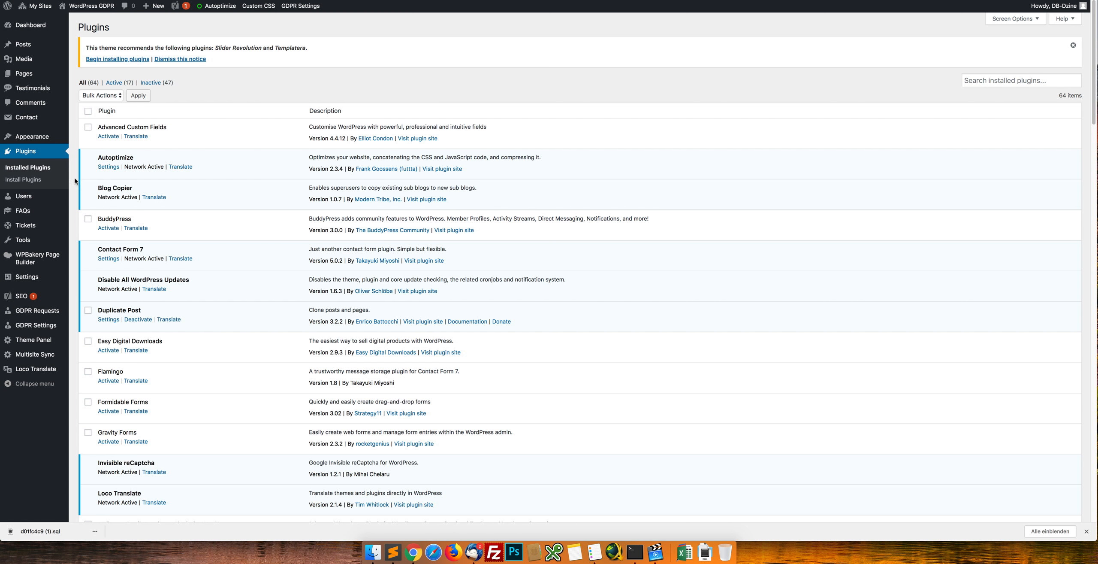
Look through the installed plugins list for the WordPress GDPR plugin and check its entry
{"action": "scroll", "coordinate": [223, 257], "scroll_direction": "down", "scroll_amount": 5}
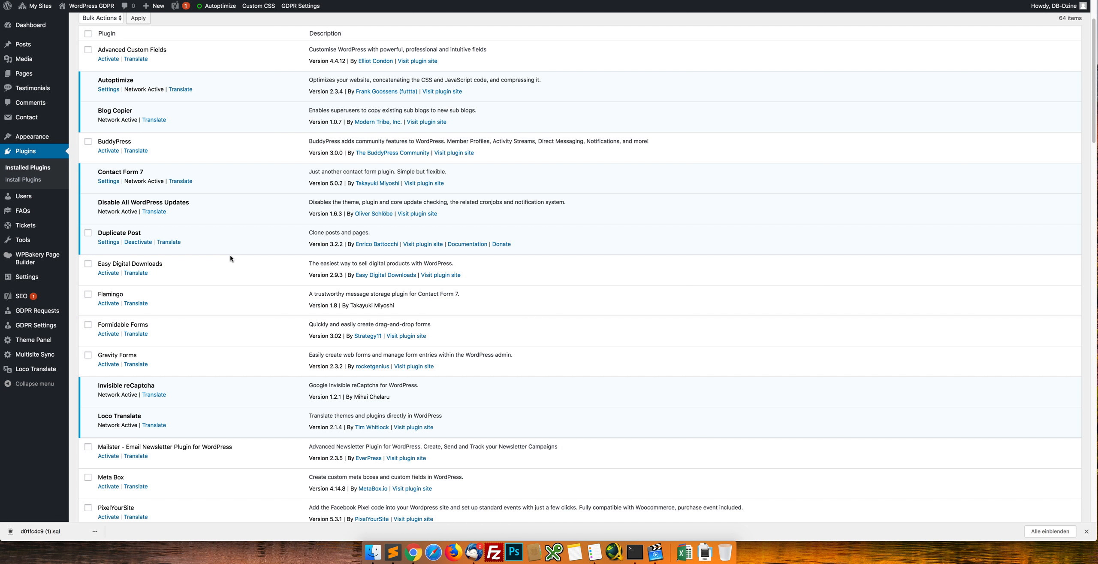
{"action": "scroll", "coordinate": [232, 258], "scroll_direction": "down", "scroll_amount": 3}
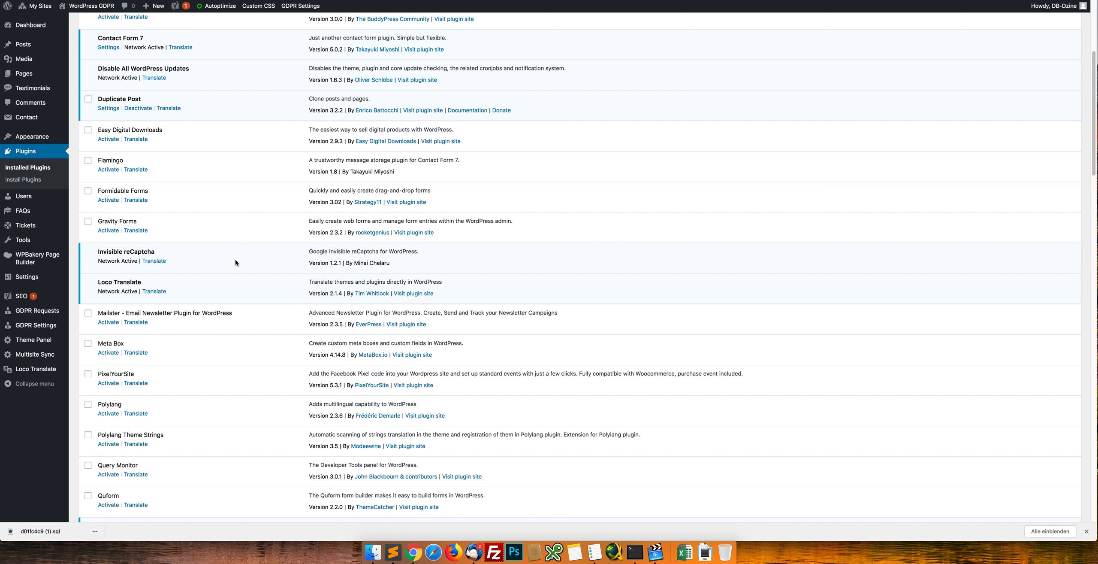
{"action": "scroll", "coordinate": [235, 262], "scroll_direction": "down", "scroll_amount": 4}
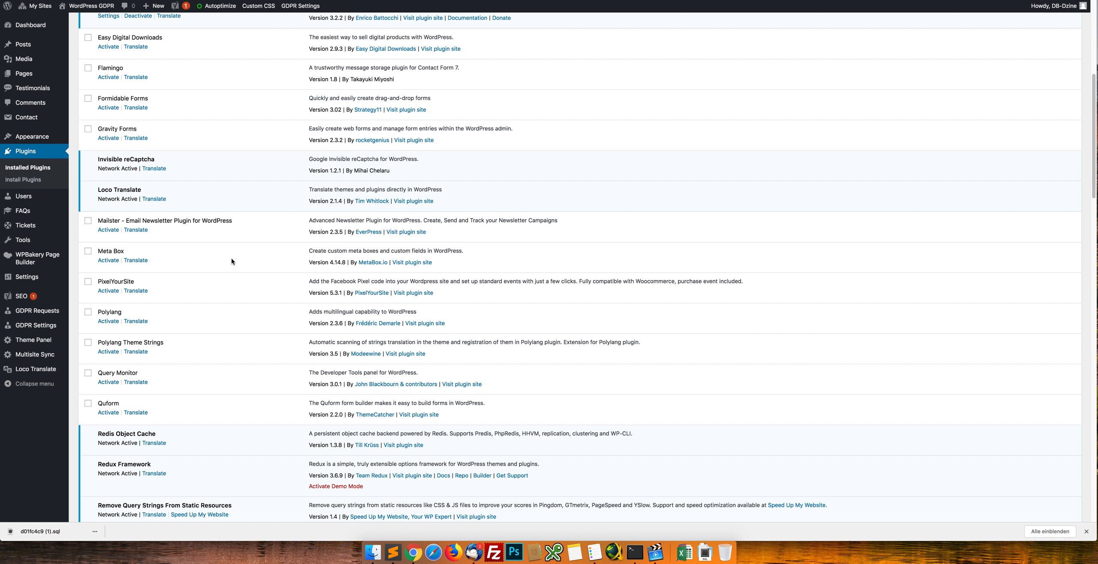
{"action": "scroll", "coordinate": [231, 259], "scroll_direction": "down", "scroll_amount": 13}
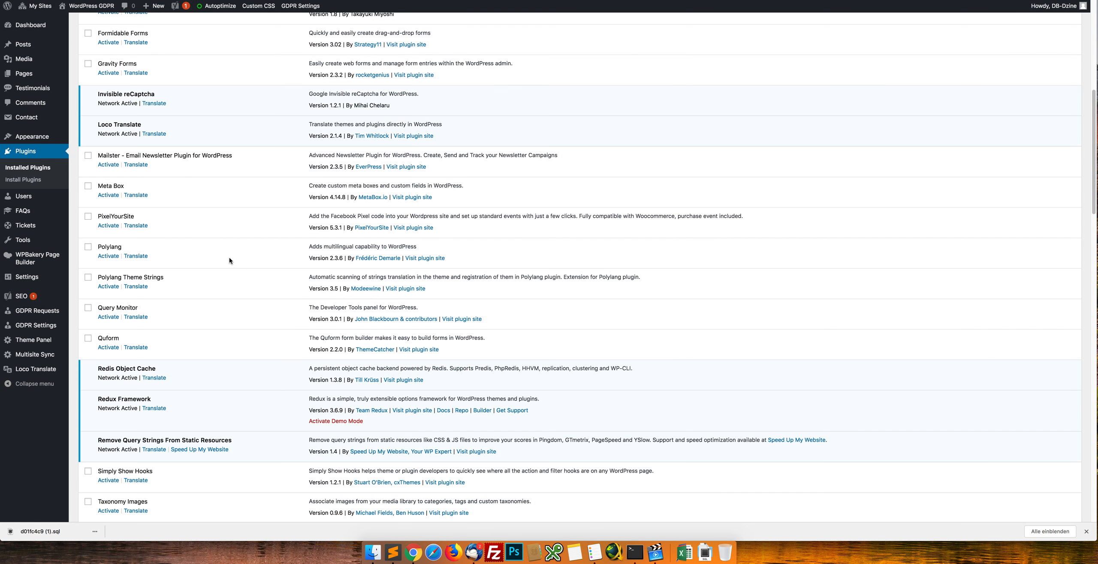
{"action": "scroll", "coordinate": [228, 260], "scroll_direction": "down", "scroll_amount": 20}
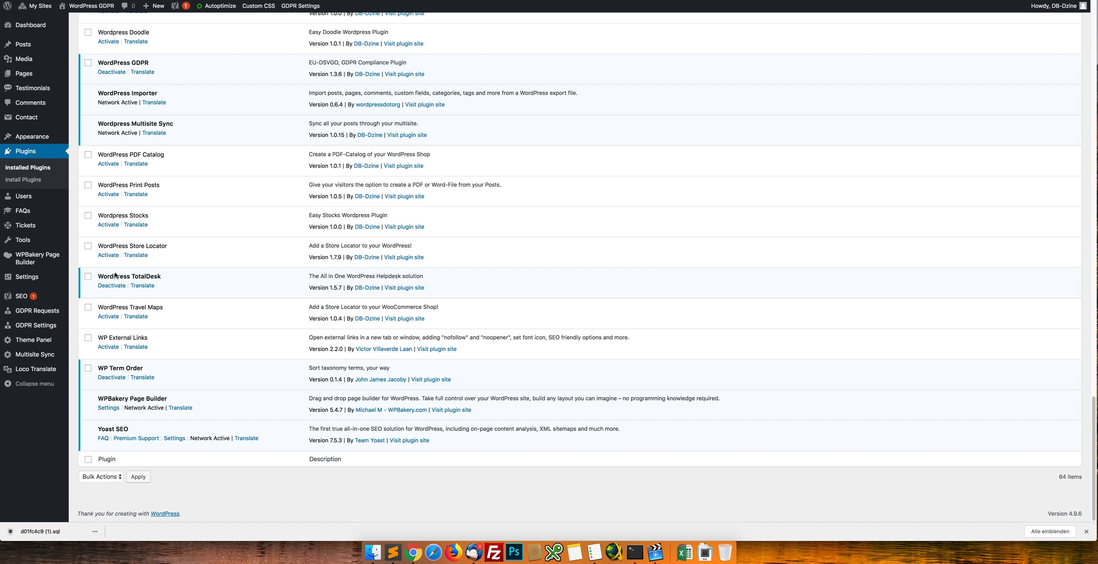
{"action": "mouse_move", "coordinate": [99, 276]}
{"action": "left_mouse_down"}
{"action": "mouse_move", "coordinate": [118, 275]}
{"action": "mouse_move", "coordinate": [108, 276]}
{"action": "left_mouse_up"}
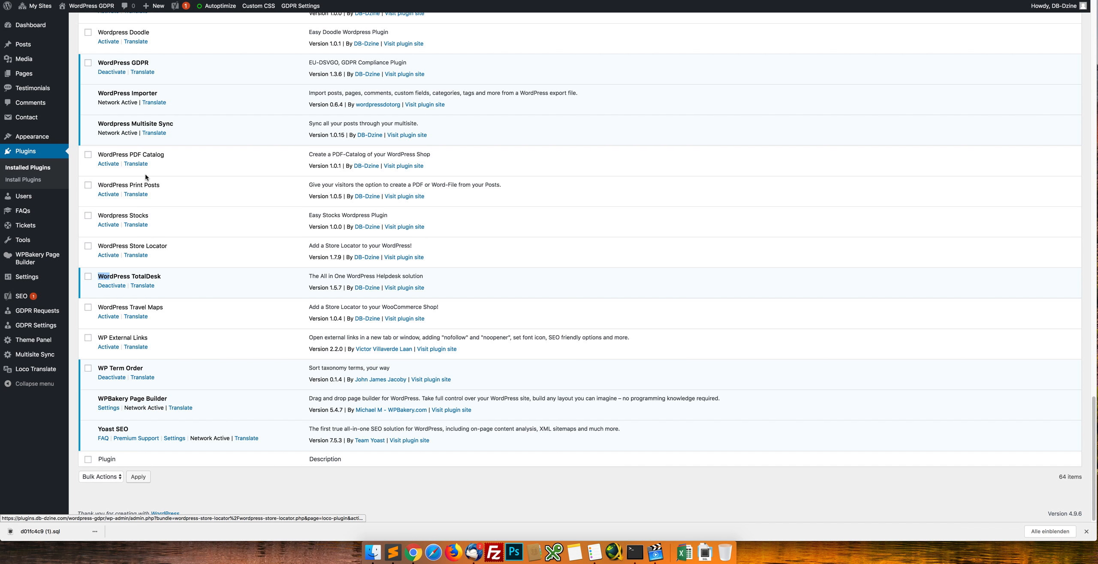
{"action": "scroll", "coordinate": [118, 96], "scroll_direction": "up", "scroll_amount": 1}
{"action": "left_click", "coordinate": [121, 81]}
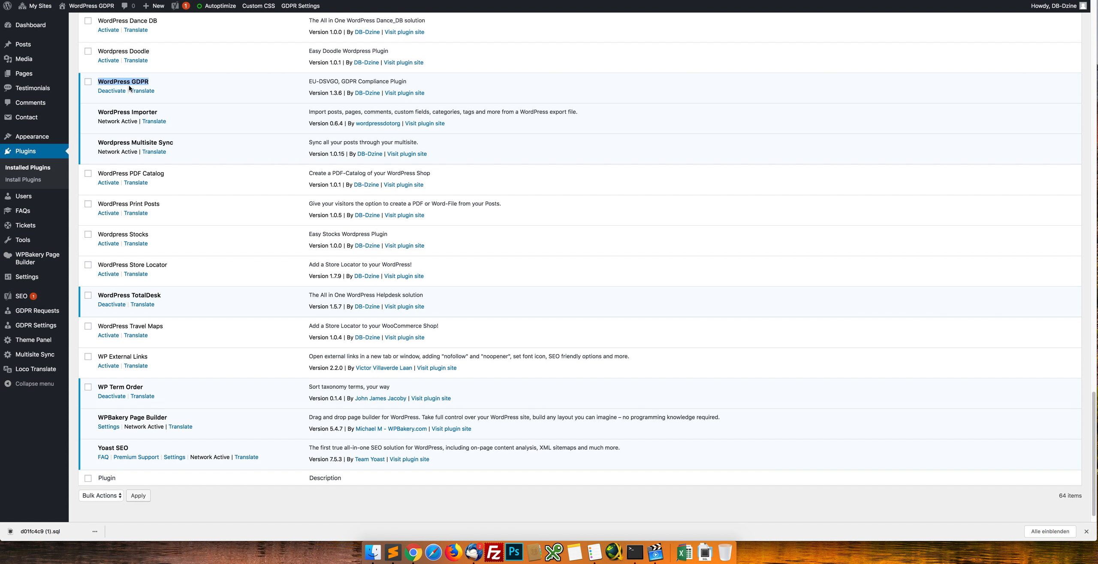
{"action": "scroll", "coordinate": [100, 217], "scroll_direction": "up", "scroll_amount": 5}
{"action": "left_click_drag", "start_coordinate": [99, 249], "coordinate": [363, 256]}
{"action": "left_click", "coordinate": [361, 253]}
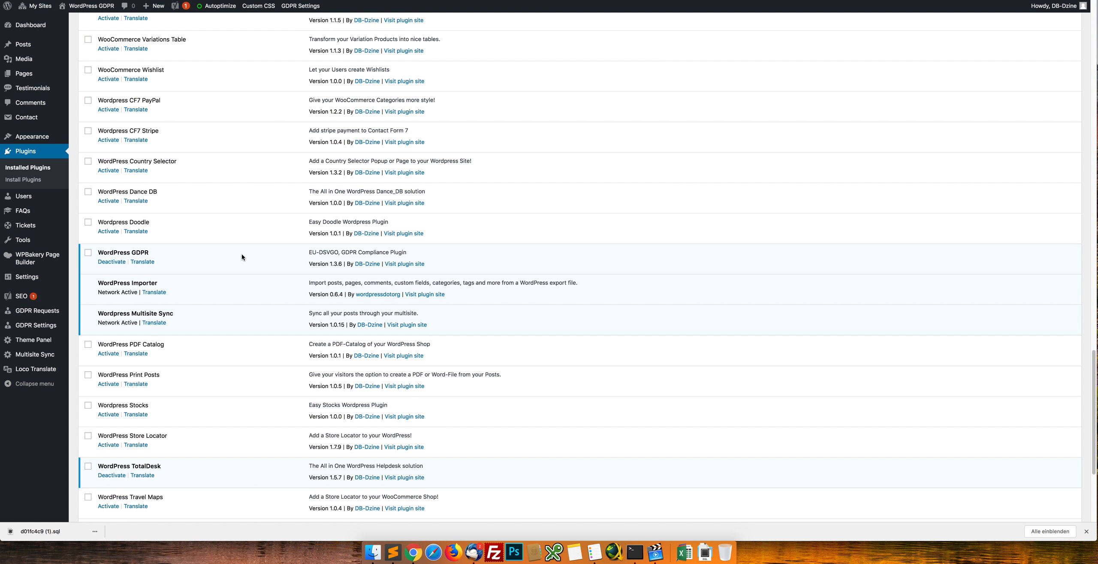
Find the Redux Framework entry in the installed plugins list and check its activation status
{"action": "scroll", "coordinate": [240, 258], "scroll_direction": "up", "scroll_amount": 15}
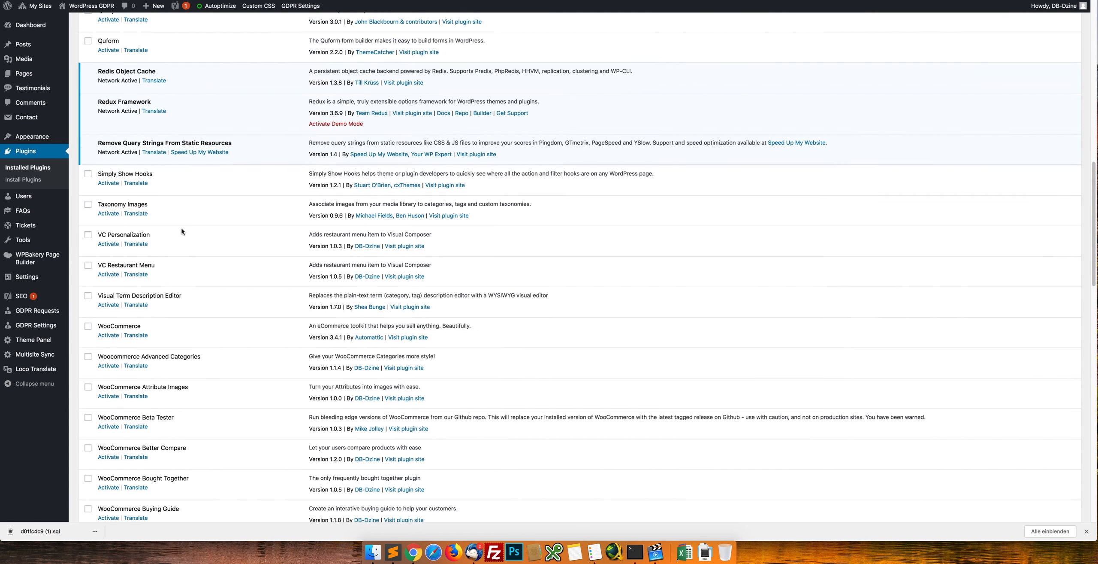
{"action": "scroll", "coordinate": [181, 232], "scroll_direction": "up", "scroll_amount": 2}
{"action": "left_click_drag", "start_coordinate": [99, 156], "coordinate": [151, 155]}
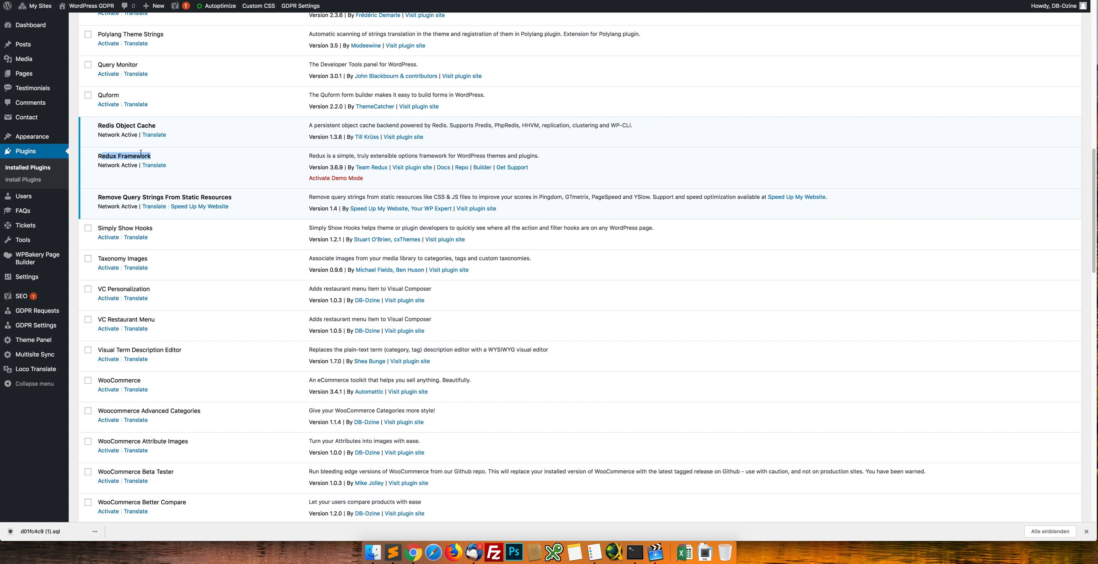
{"action": "triple_click", "coordinate": [134, 154]}
Open the General section of the GDPR settings and read the hint below Domain Name
{"action": "mouse_move", "coordinate": [38, 326]}
{"action": "left_click", "coordinate": [78, 327]}
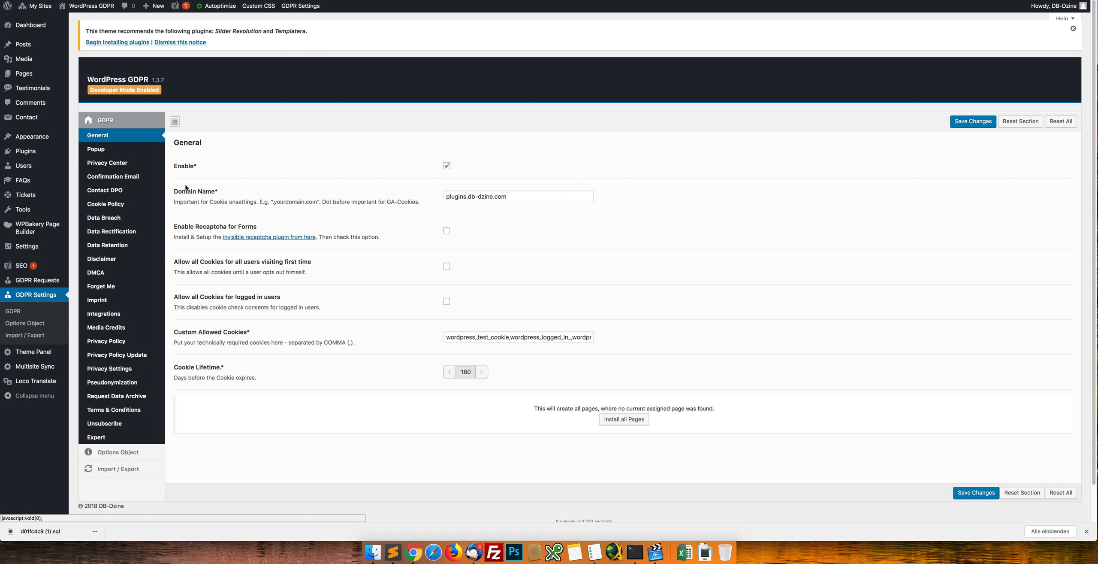
{"action": "left_click_drag", "start_coordinate": [200, 202], "coordinate": [332, 204]}
{"action": "left_click", "coordinate": [332, 203]}
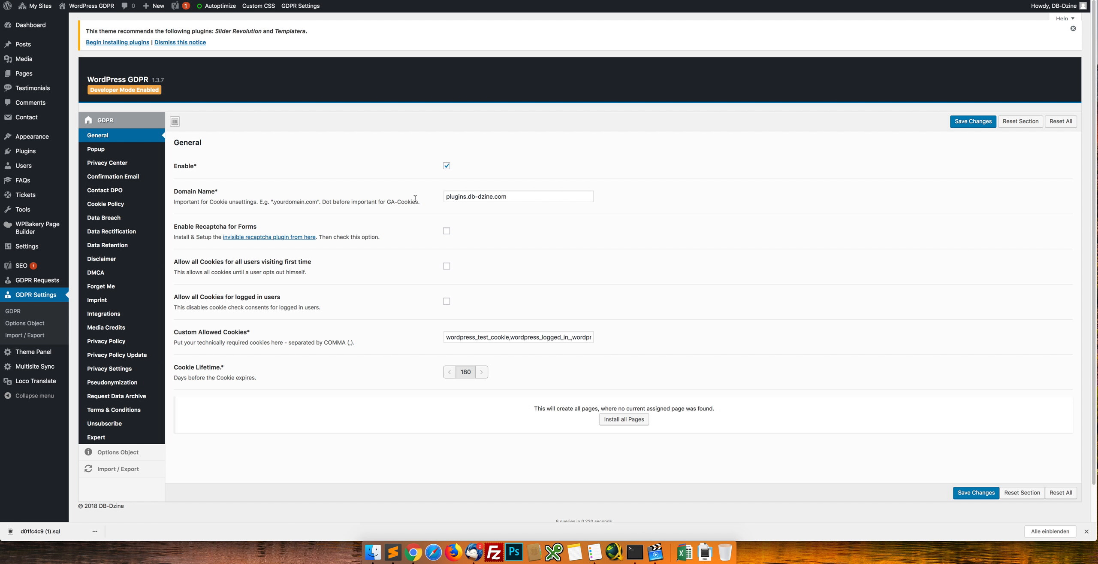
Set the Domain Name to .db-dzine.com by removing the plugins subdomain, and save the changes
{"action": "left_click_drag", "start_coordinate": [450, 198], "coordinate": [507, 196]}
{"action": "left_click_drag", "start_coordinate": [506, 195], "coordinate": [445, 196]}
{"action": "double_click", "coordinate": [461, 196]}
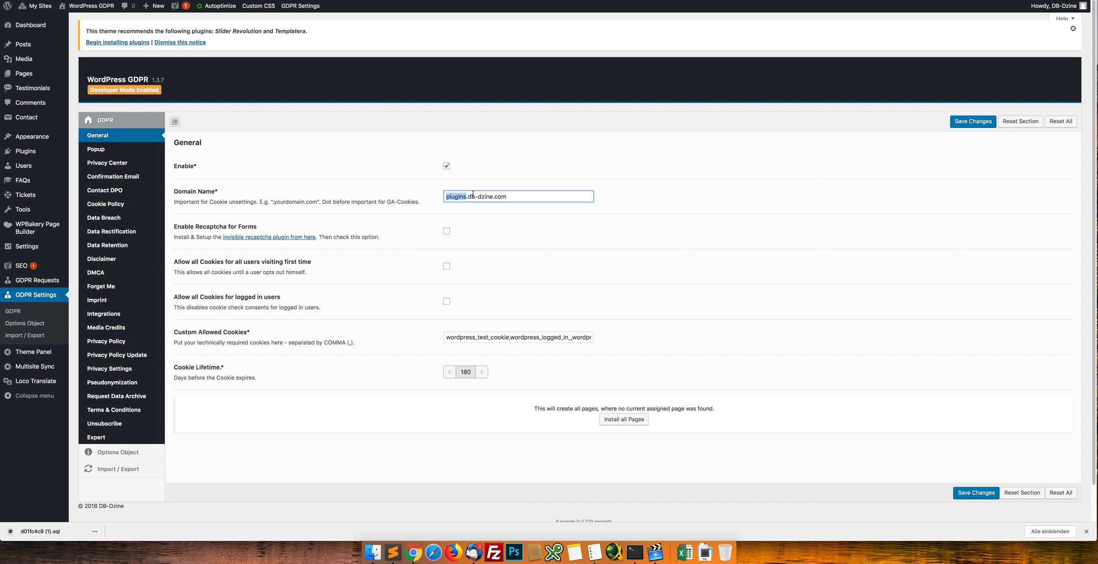
{"action": "key", "text": "BackSpace"}
{"action": "triple_click", "coordinate": [481, 197]}
{"action": "left_click", "coordinate": [962, 124]}
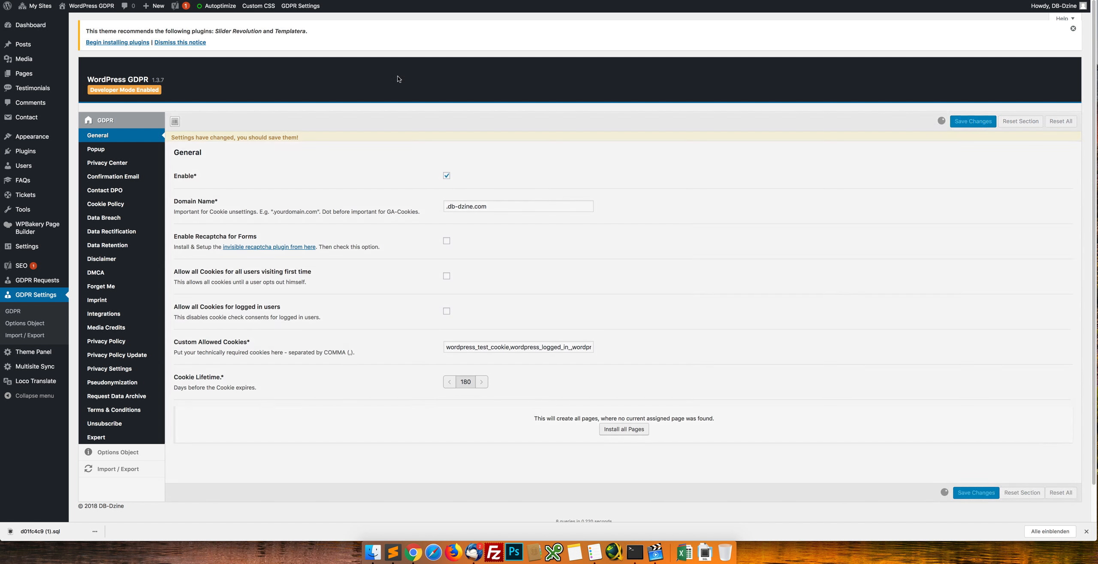
Switch to the GDPR Plugin home page and display the cookies stored for plugins.db-dzine.com in the developer tools
{"action": "left_click", "coordinate": [77, 20]}
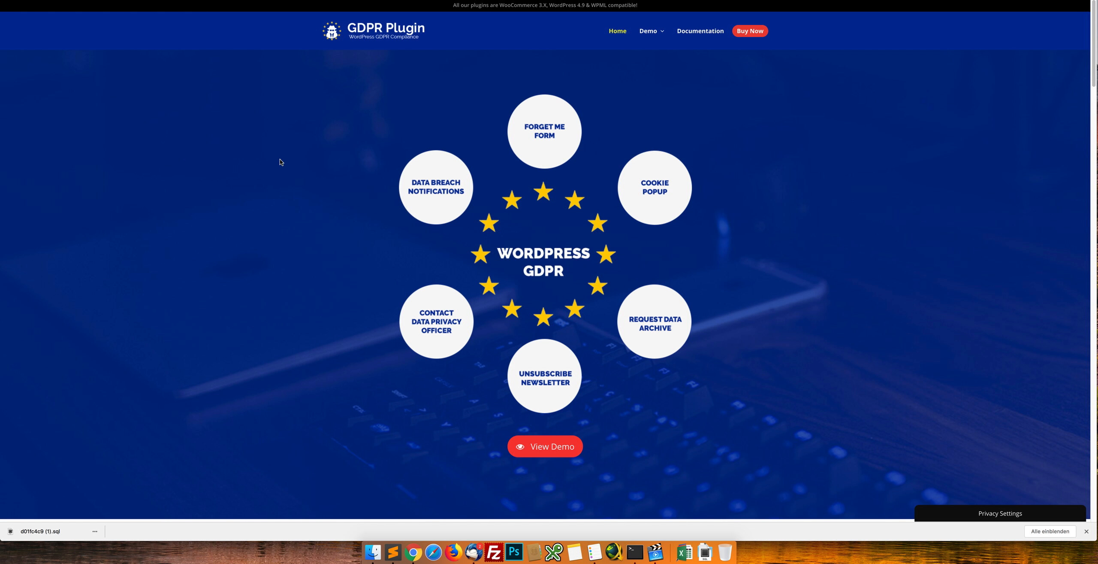
{"action": "right_click", "coordinate": [281, 159]}
{"action": "left_click", "coordinate": [324, 252]}
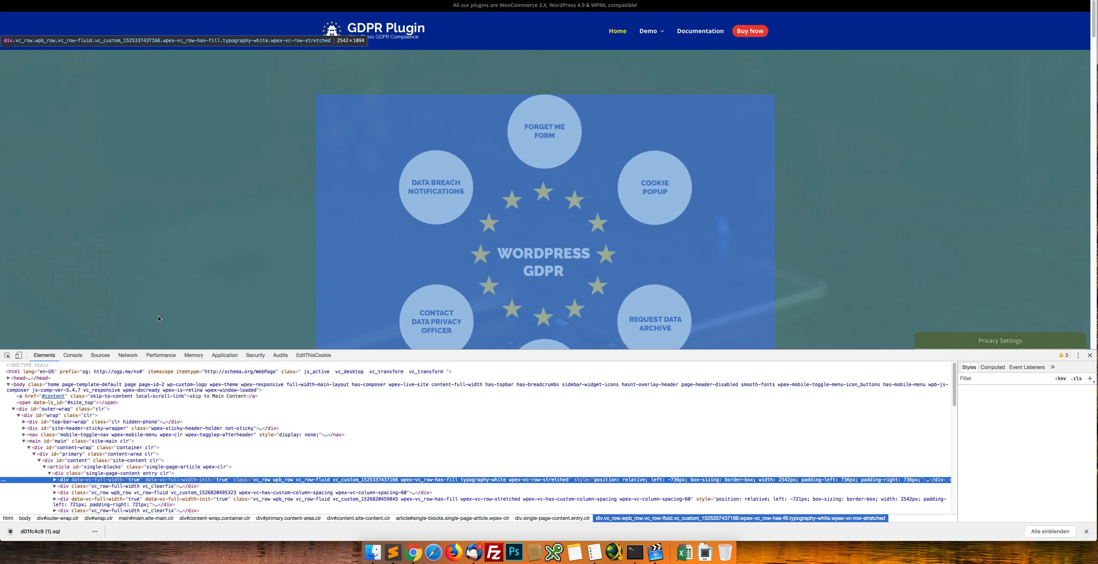
{"action": "left_click", "coordinate": [170, 357]}
{"action": "left_click", "coordinate": [236, 355]}
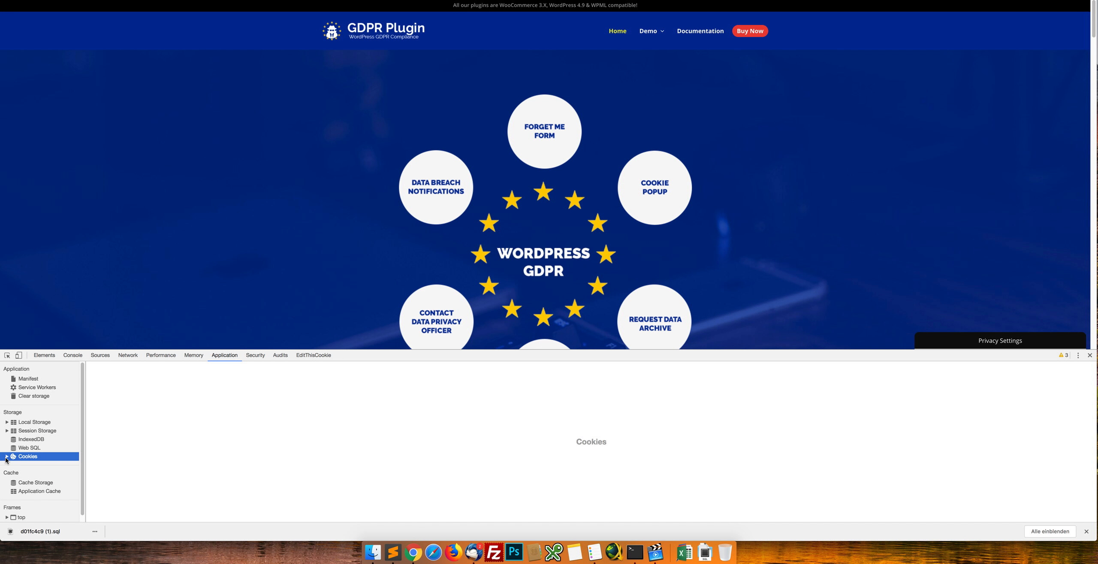
{"action": "left_click", "coordinate": [10, 458]}
{"action": "left_click", "coordinate": [53, 455]}
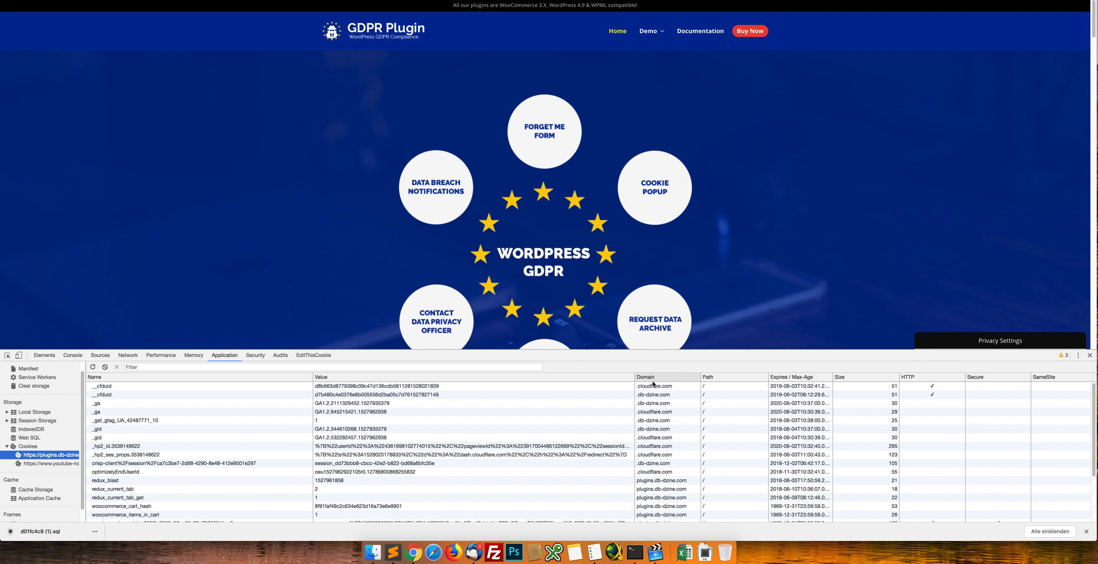
Examine the Domain values of the site's stored cookies, comparing root-domain and subdomain entries
{"action": "scroll", "coordinate": [655, 430], "scroll_direction": "down", "scroll_amount": 5}
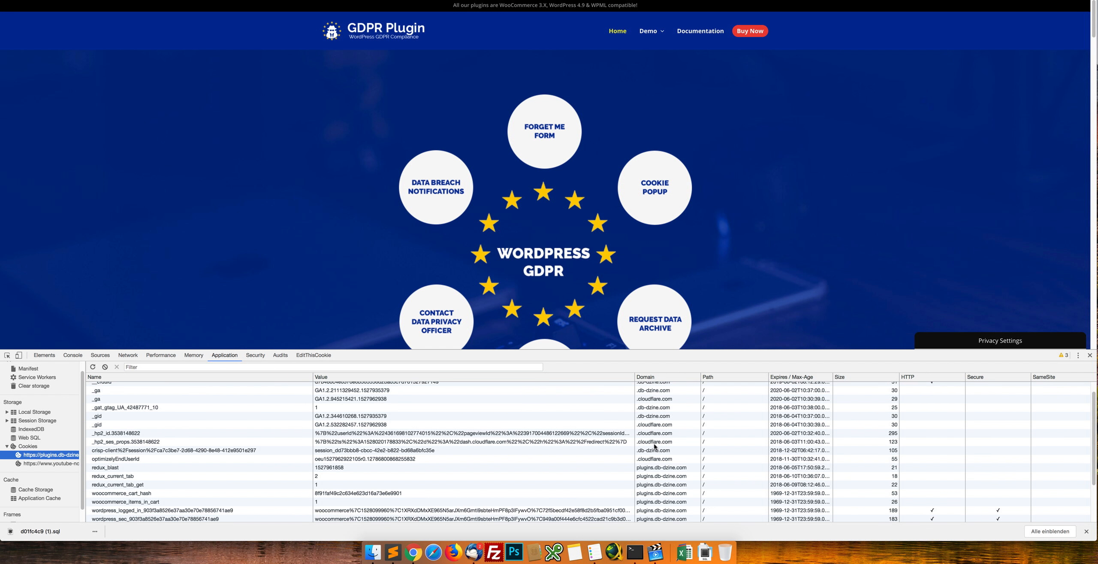
{"action": "left_click", "coordinate": [657, 447]}
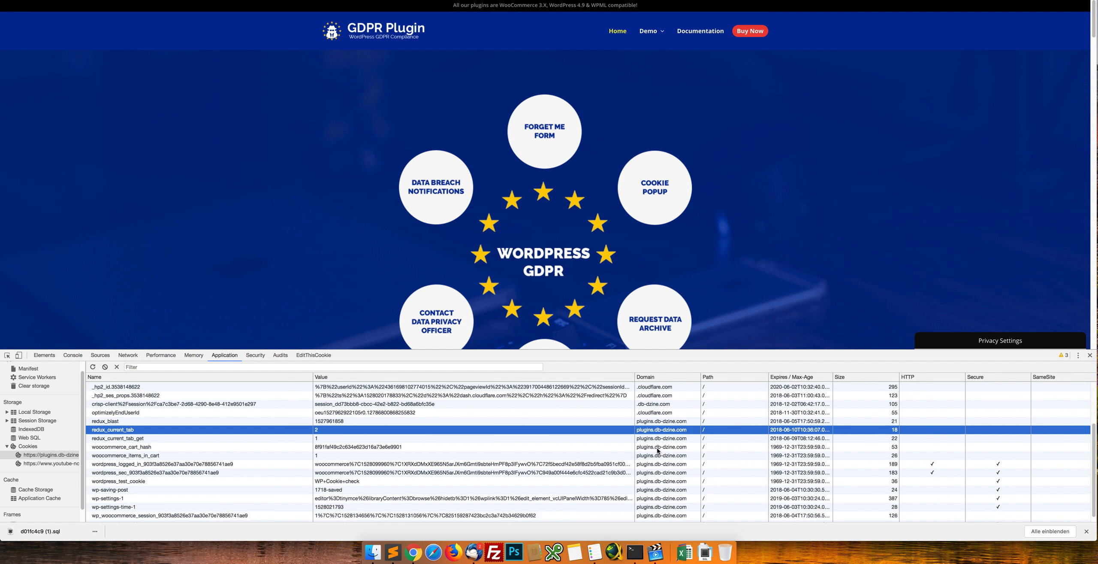
{"action": "scroll", "coordinate": [657, 449], "scroll_direction": "up", "scroll_amount": 5}
{"action": "left_click", "coordinate": [655, 395]}
{"action": "left_click", "coordinate": [667, 480]}
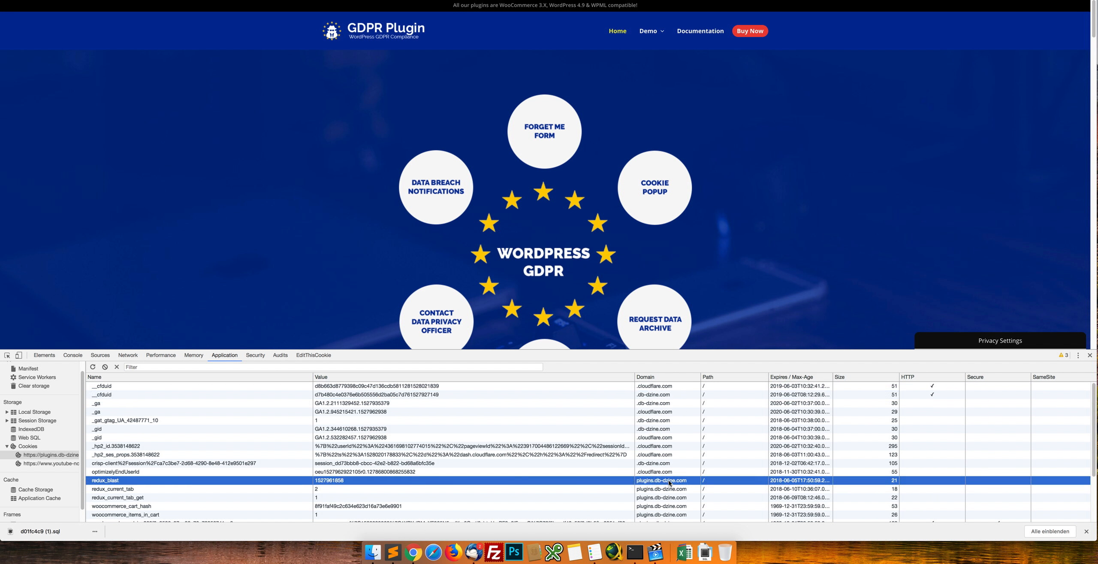
{"action": "scroll", "coordinate": [668, 481], "scroll_direction": "down", "scroll_amount": 3}
{"action": "left_click", "coordinate": [663, 450]}
{"action": "left_click", "coordinate": [669, 468]}
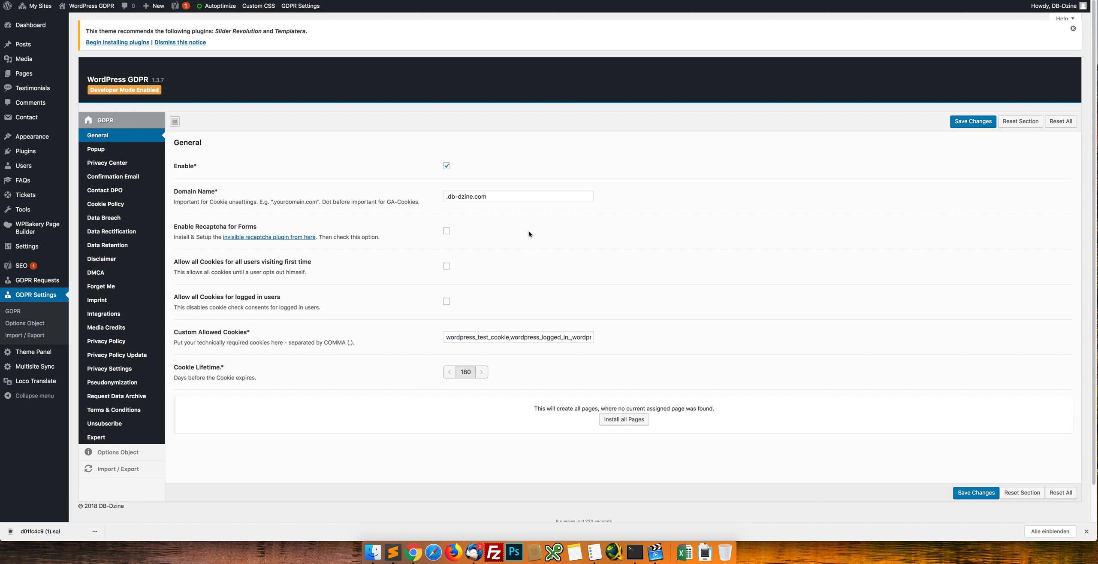
Return to the GDPR General settings and review the domain name, Recaptcha and allow-all-cookies options
{"action": "triple_click", "coordinate": [498, 195]}
{"action": "left_click", "coordinate": [378, 169]}
{"action": "left_click_drag", "start_coordinate": [236, 227], "coordinate": [198, 227]}
{"action": "left_click", "coordinate": [222, 228]}
{"action": "left_click_drag", "start_coordinate": [205, 265], "coordinate": [256, 262]}
{"action": "left_click", "coordinate": [256, 262]}
{"action": "left_click_drag", "start_coordinate": [196, 296], "coordinate": [246, 297]}
{"action": "left_click", "coordinate": [306, 299]}
Examine the cookie names listed under Custom Allowed Cookies, including wordpress_test_cookie and wordpress_logged_in_
{"action": "double_click", "coordinate": [508, 338]}
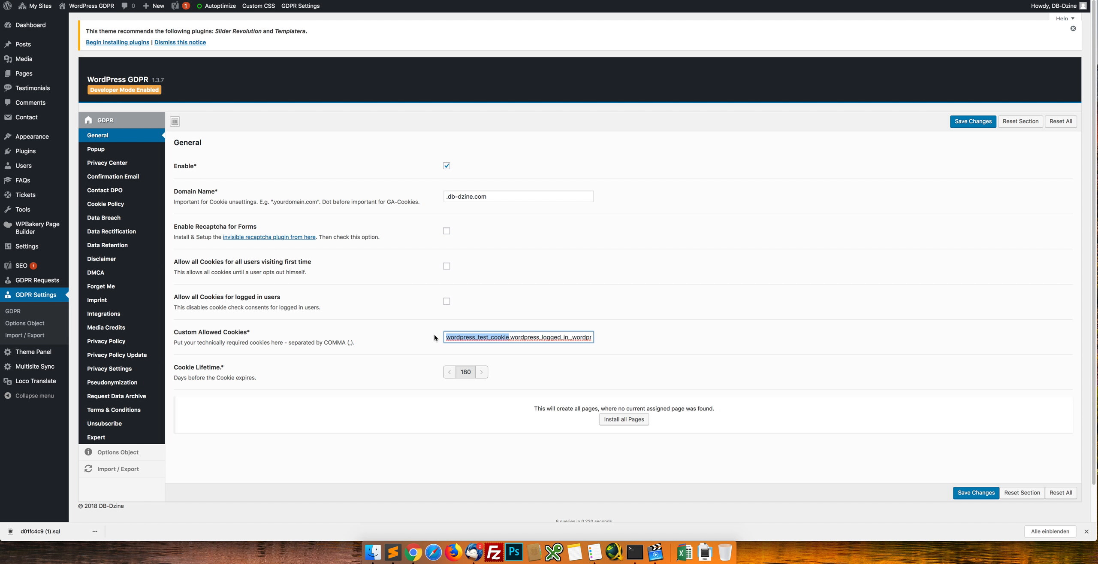
{"action": "left_click", "coordinate": [508, 337]}
{"action": "left_click_drag", "start_coordinate": [510, 338], "coordinate": [567, 336]}
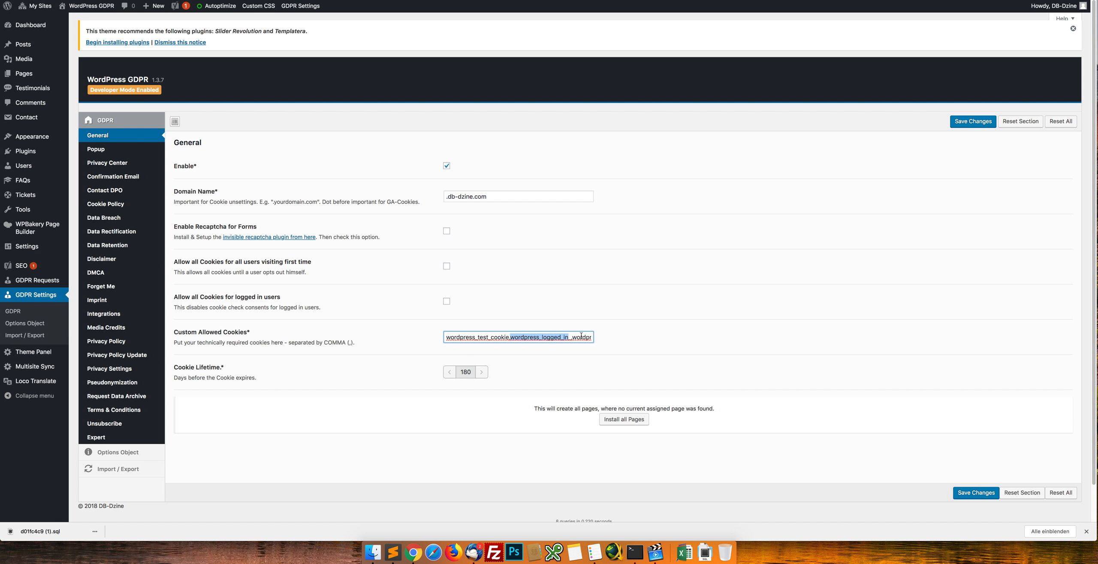
{"action": "left_click_drag", "start_coordinate": [572, 338], "coordinate": [591, 338]}
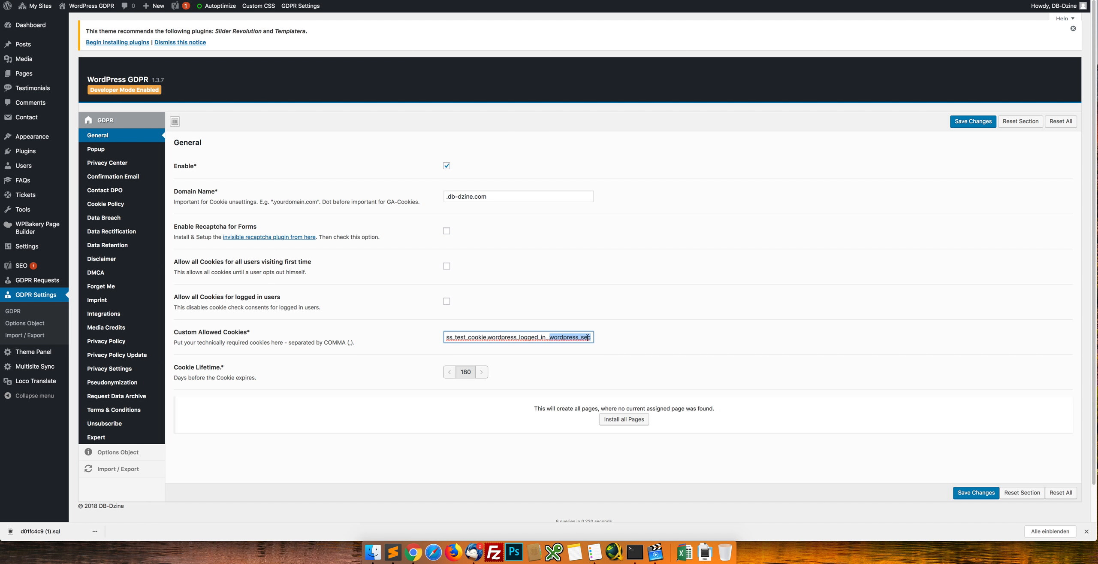
{"action": "left_click", "coordinate": [626, 337]}
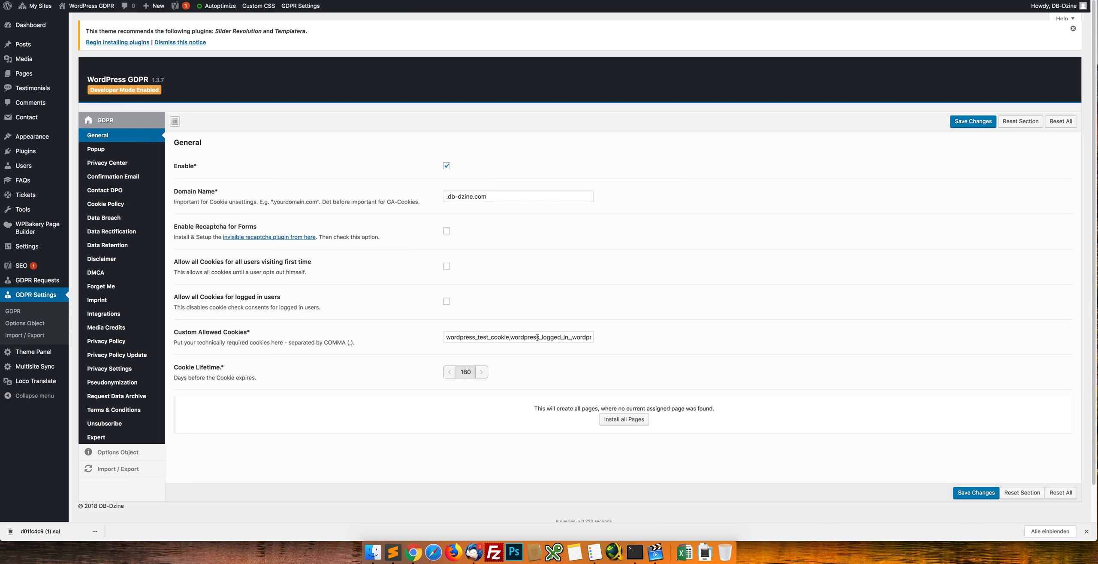
{"action": "left_click_drag", "start_coordinate": [571, 336], "coordinate": [512, 335]}
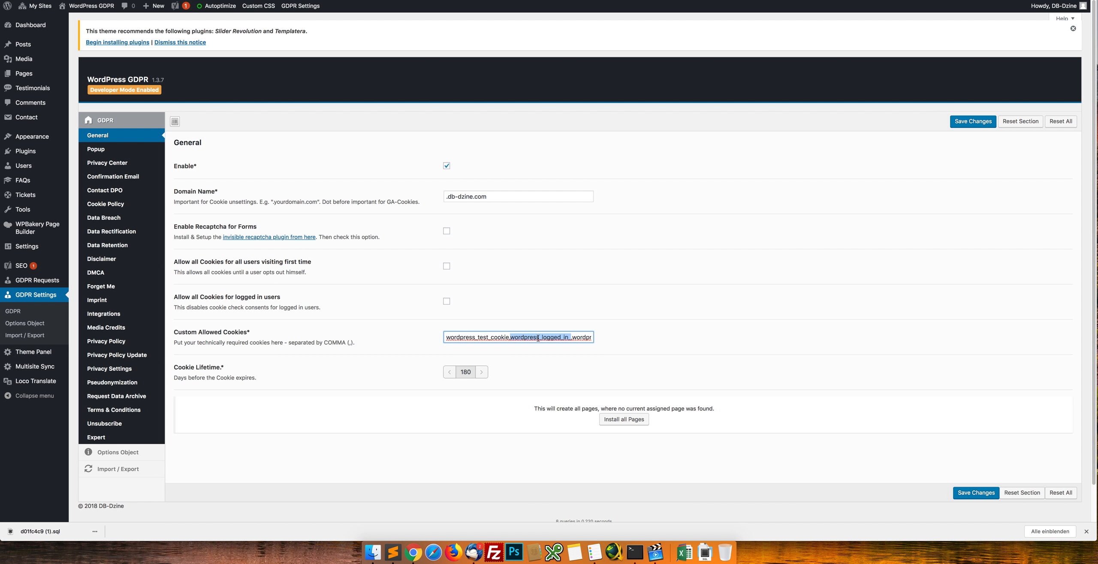
{"action": "left_click", "coordinate": [428, 350]}
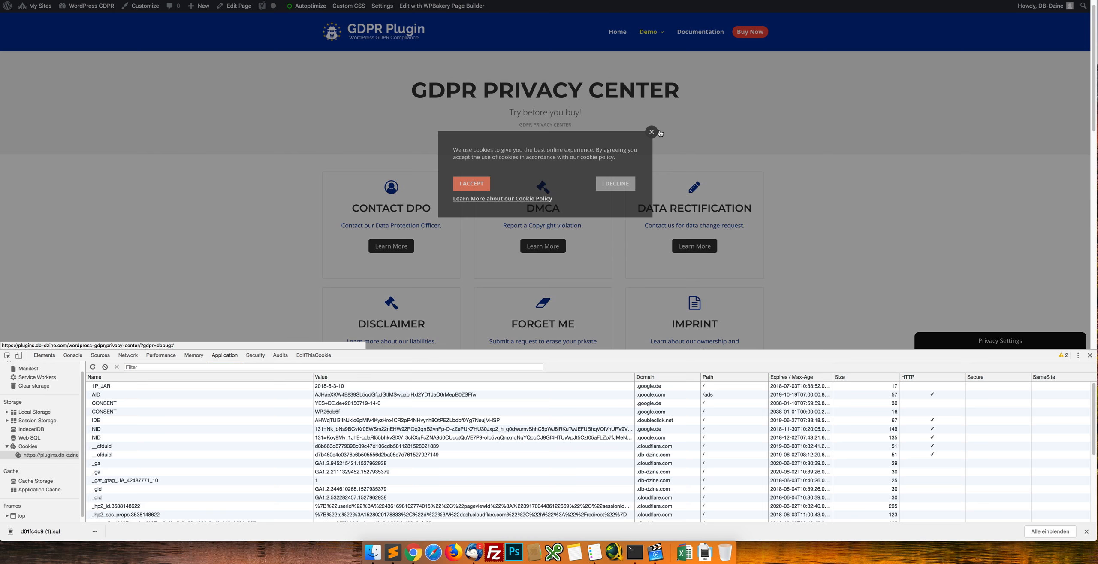
Dismiss the cookie popup and developer tools, look through the GDPR Privacy Center page, and return to the GDPR settings
{"action": "left_click", "coordinate": [659, 132]}
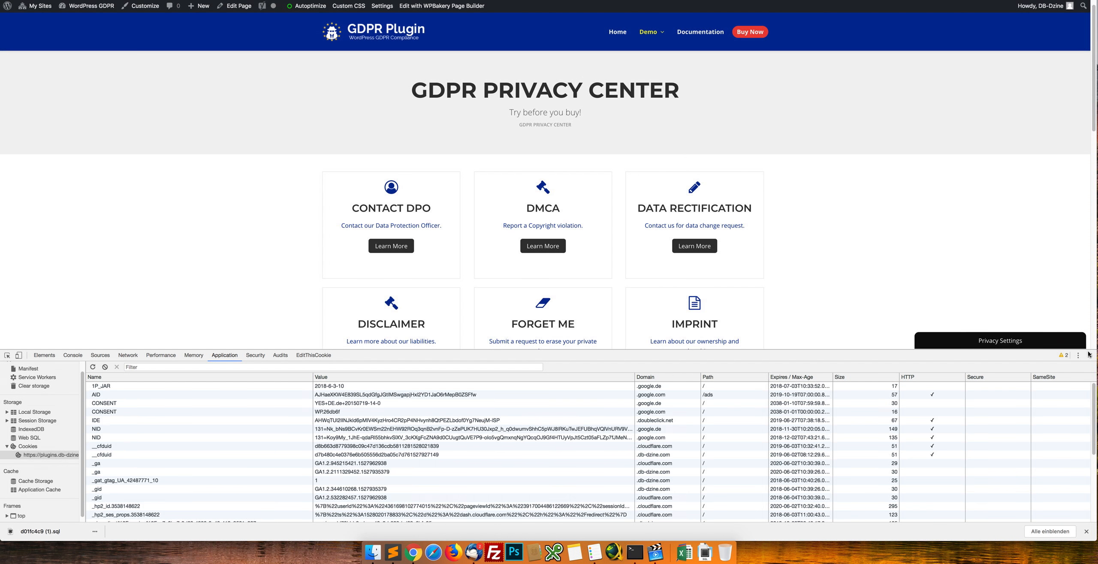
{"action": "left_click", "coordinate": [1089, 355]}
{"action": "scroll", "coordinate": [542, 141], "scroll_direction": "down", "scroll_amount": 2}
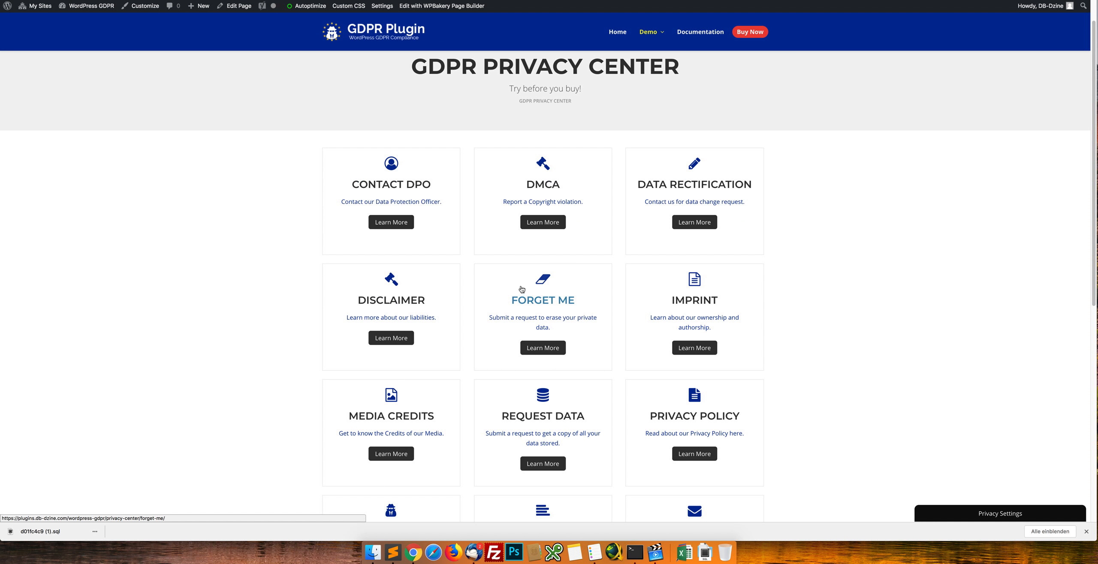
{"action": "scroll", "coordinate": [581, 373], "scroll_direction": "down", "scroll_amount": 3}
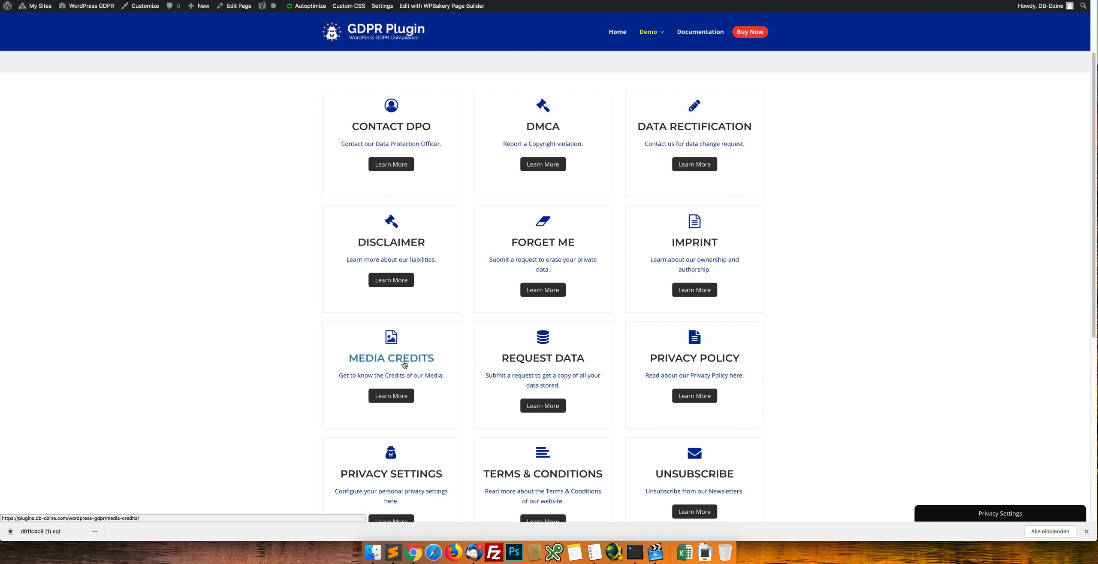
{"action": "scroll", "coordinate": [394, 386], "scroll_direction": "down", "scroll_amount": 5}
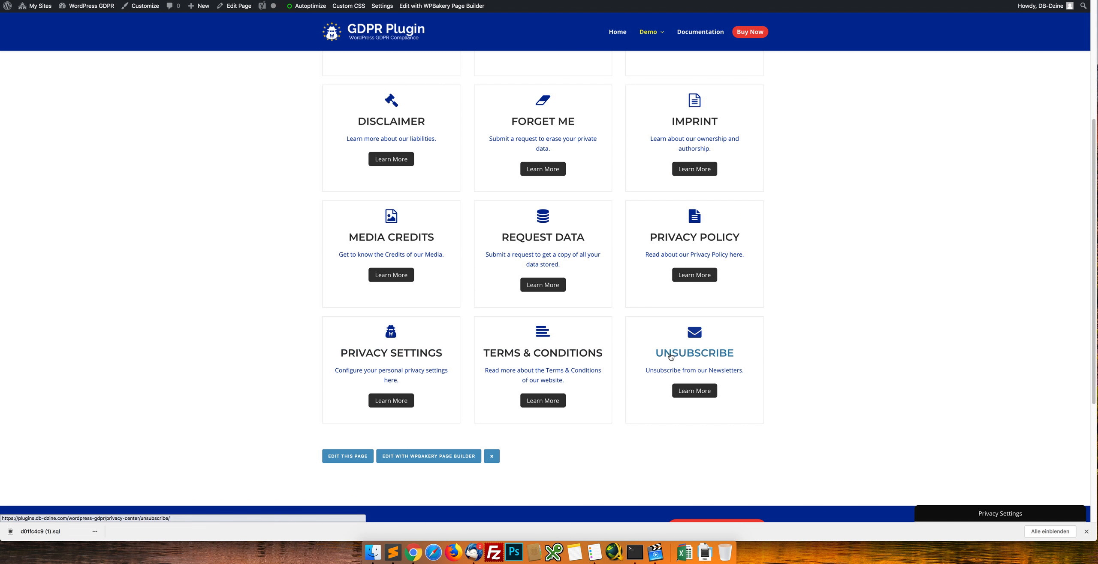
{"action": "scroll", "coordinate": [693, 350], "scroll_direction": "up", "scroll_amount": 3}
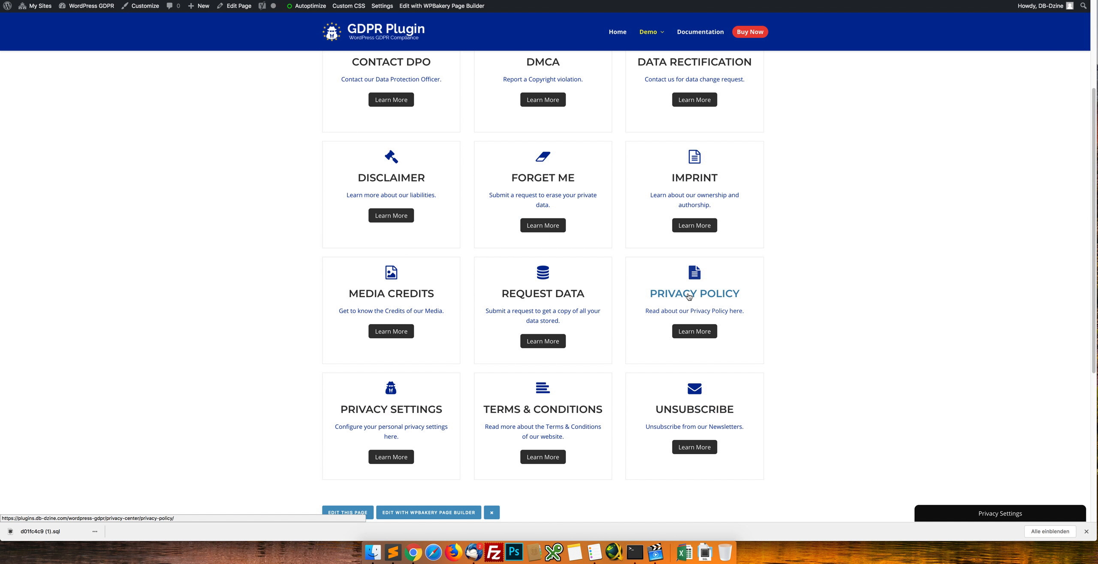
{"action": "scroll", "coordinate": [689, 297], "scroll_direction": "up", "scroll_amount": 3}
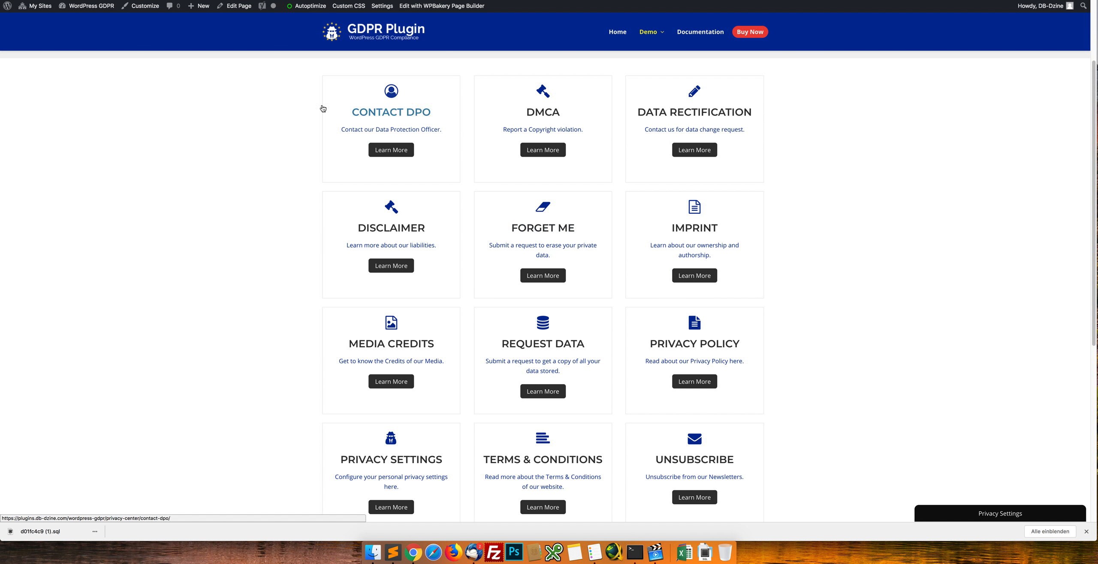
{"action": "left_click", "coordinate": [86, 0]}
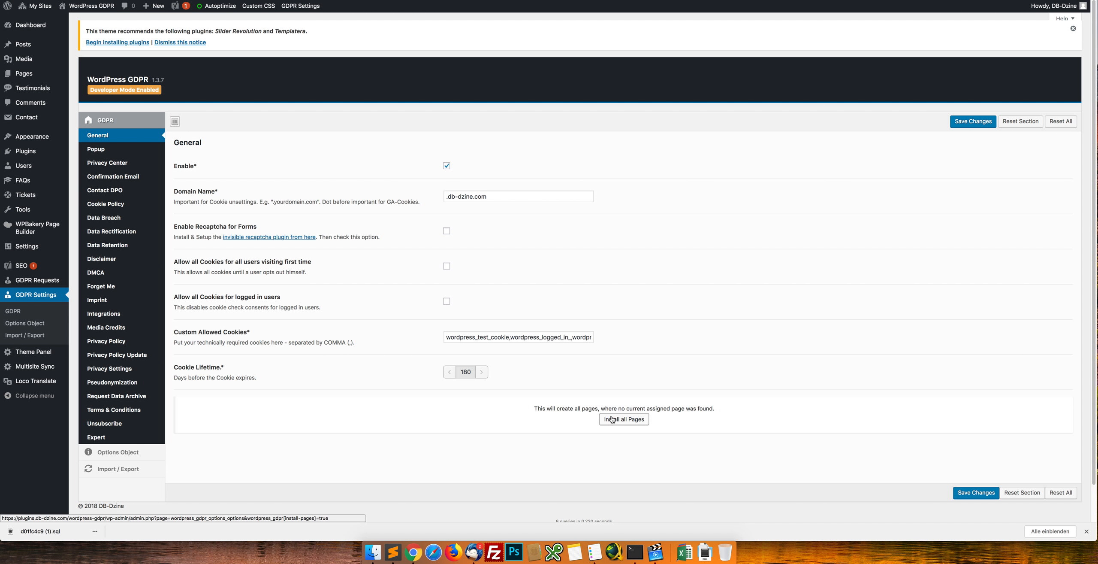
Install all GDPR pages that have no assigned page and look through the site's Pages list
{"action": "left_click", "coordinate": [624, 422]}
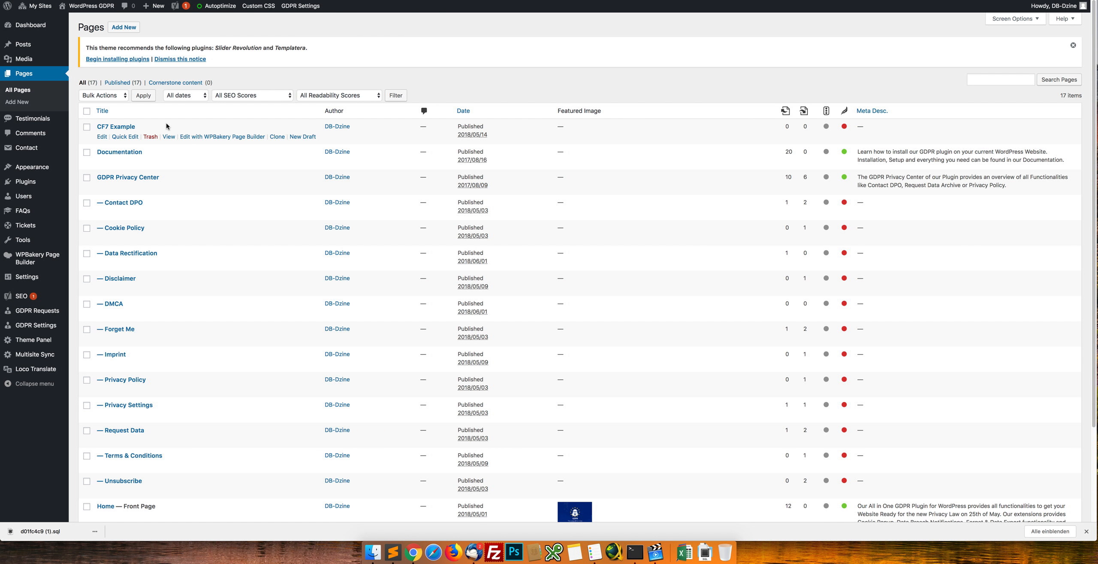
{"action": "scroll", "coordinate": [167, 124], "scroll_direction": "down", "scroll_amount": 1}
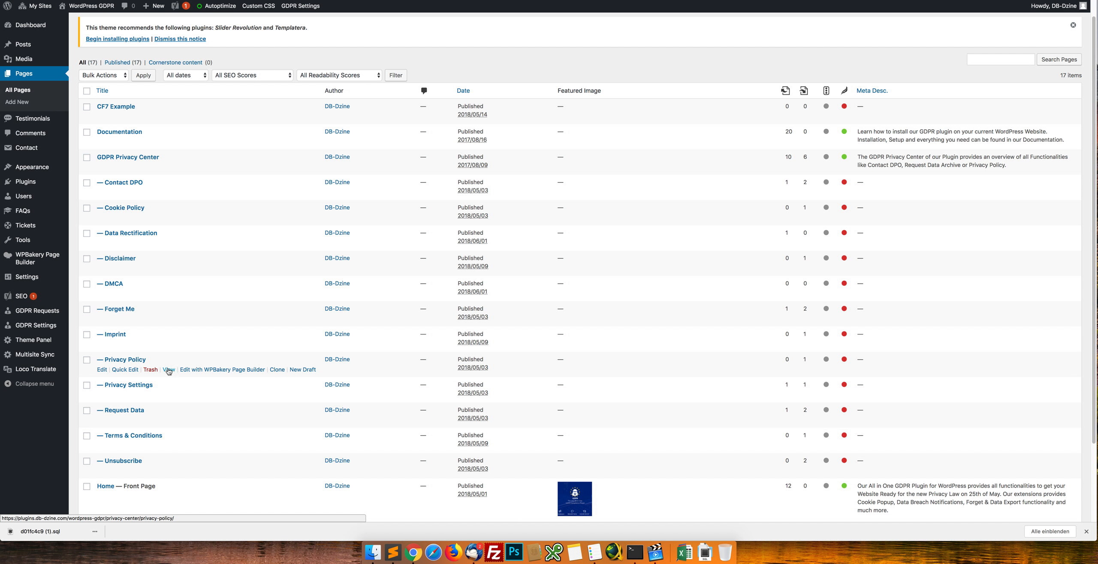
Open the Forget Me page for editing, examine its shortcode, and return to the Pages list
{"action": "left_click", "coordinate": [101, 320]}
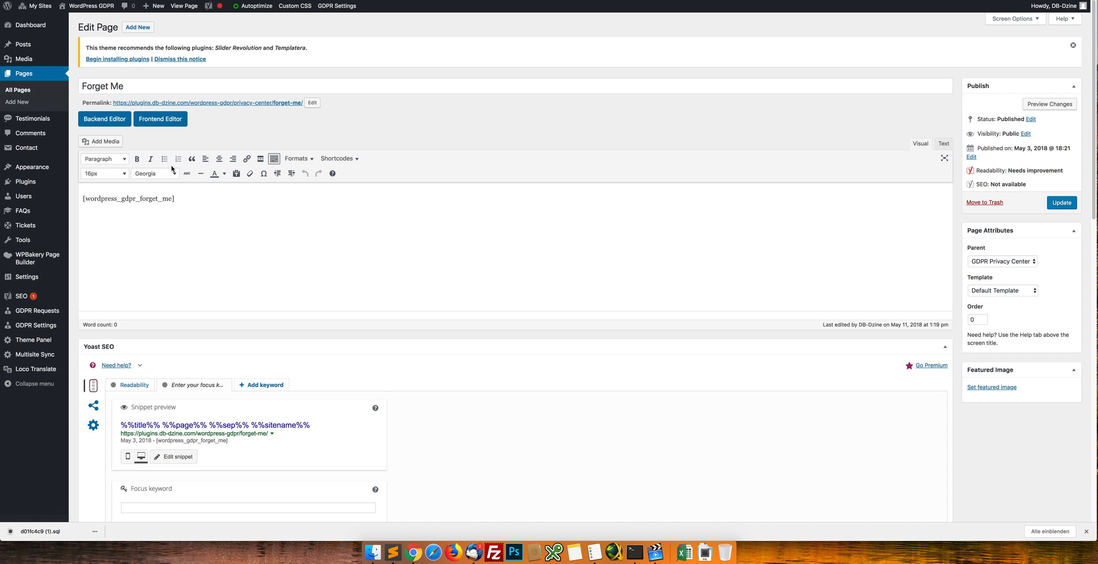
{"action": "triple_click", "coordinate": [92, 200]}
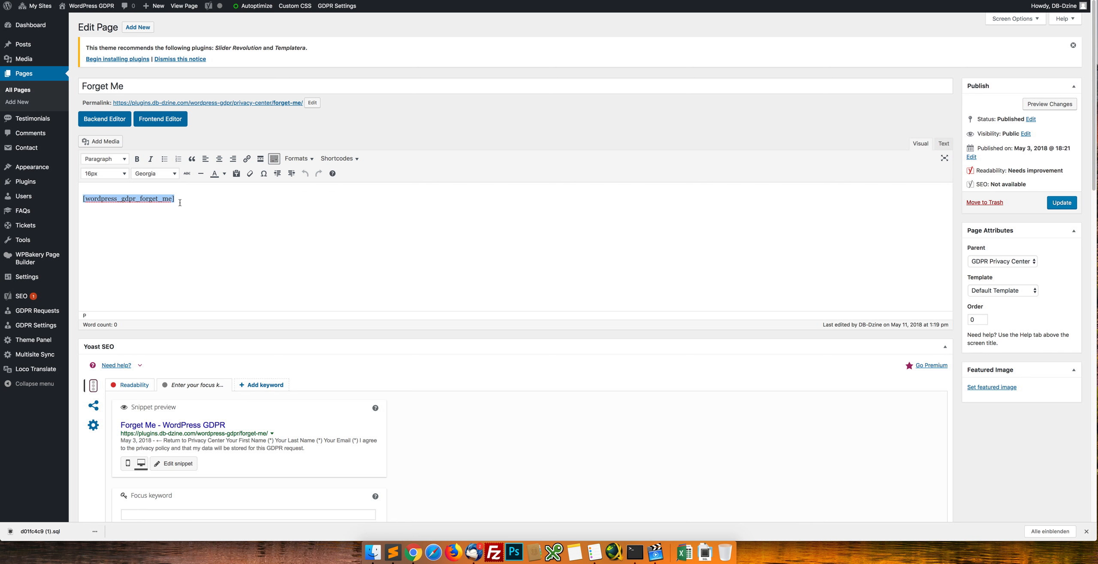
{"action": "left_click", "coordinate": [392, 135]}
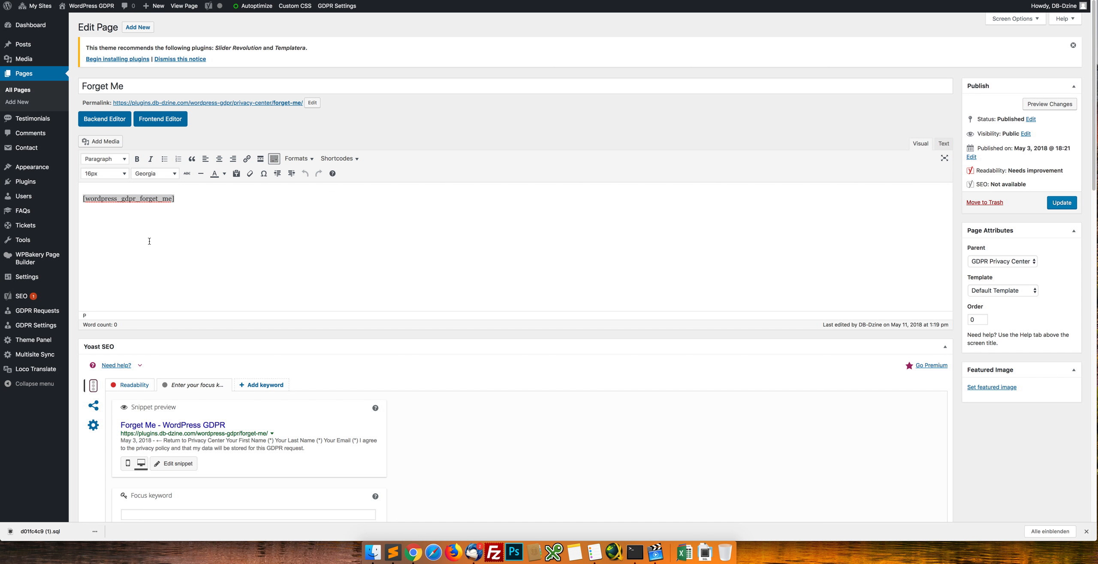
{"action": "key", "text": "super+w"}
{"action": "key", "text": "super+w"}
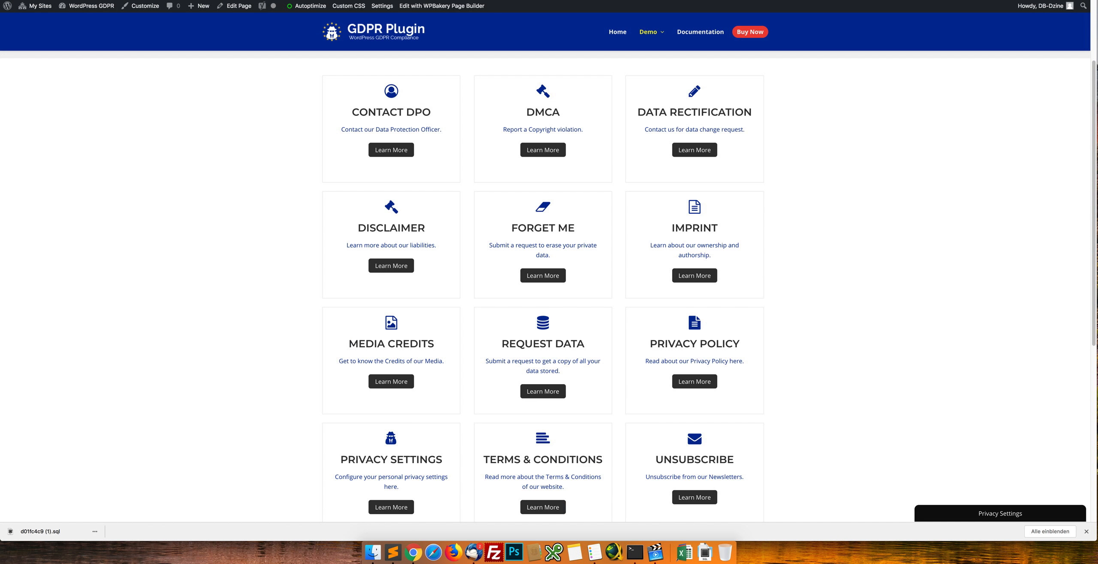
{"action": "key", "text": "ctrl+Tab"}
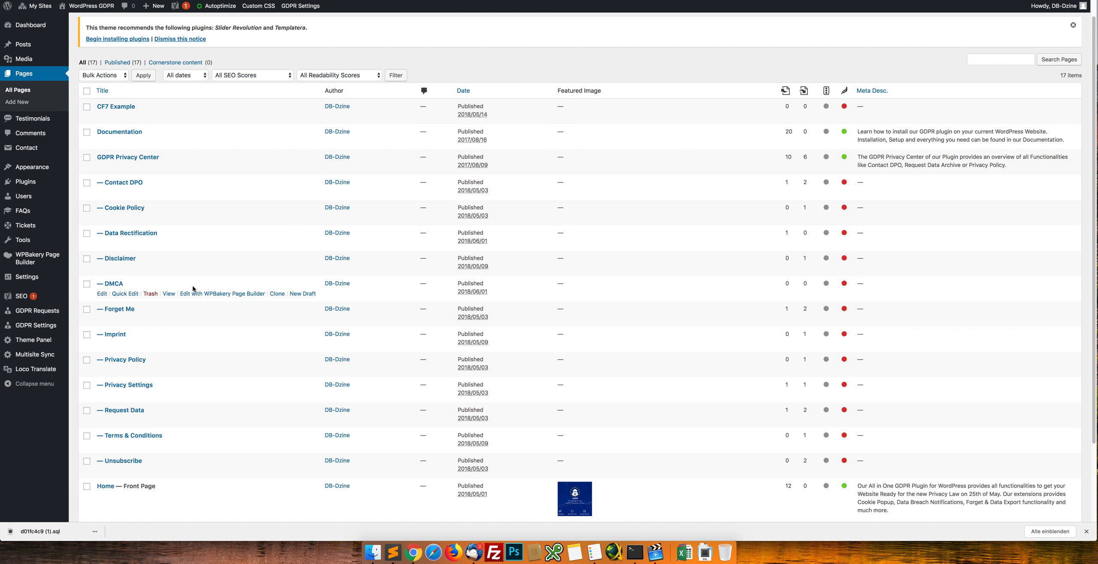
Open the Privacy Center section of the GDPR settings and compare it with the public GDPR Privacy Center page
{"action": "mouse_move", "coordinate": [40, 328]}
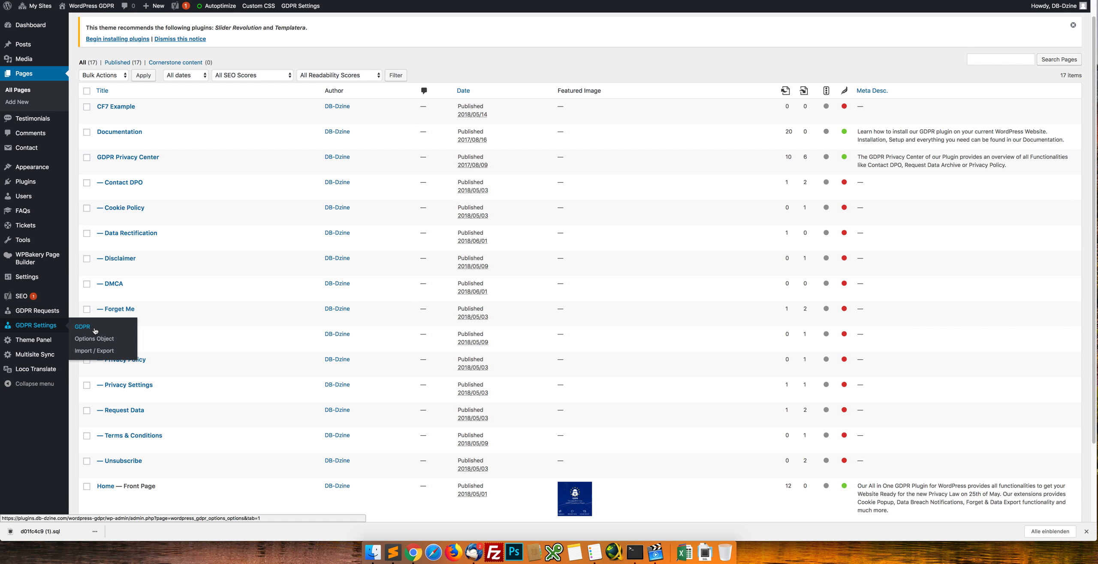
{"action": "left_click", "coordinate": [95, 327]}
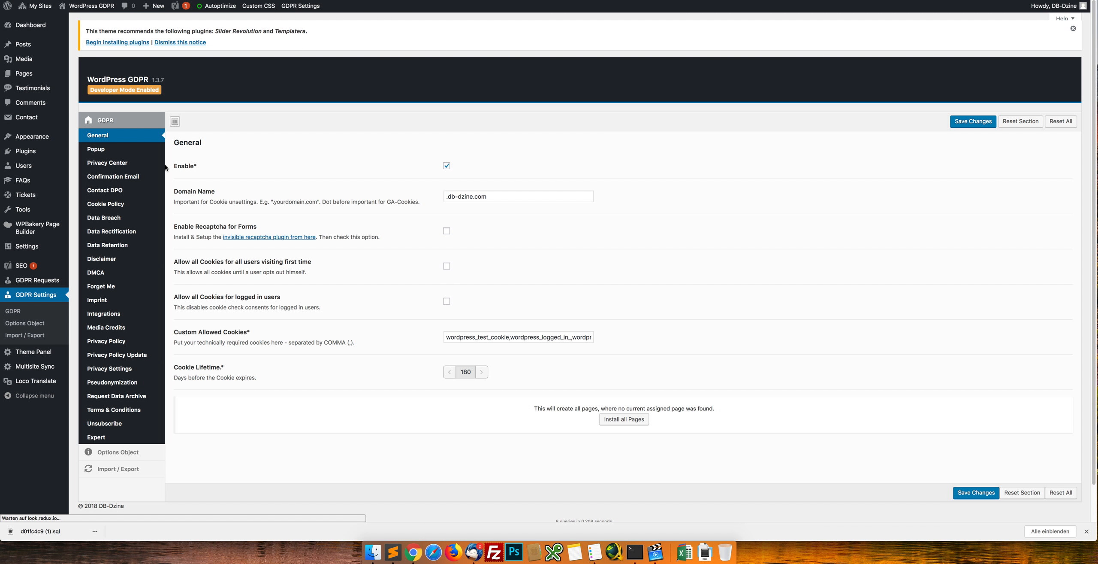
{"action": "left_click", "coordinate": [118, 167]}
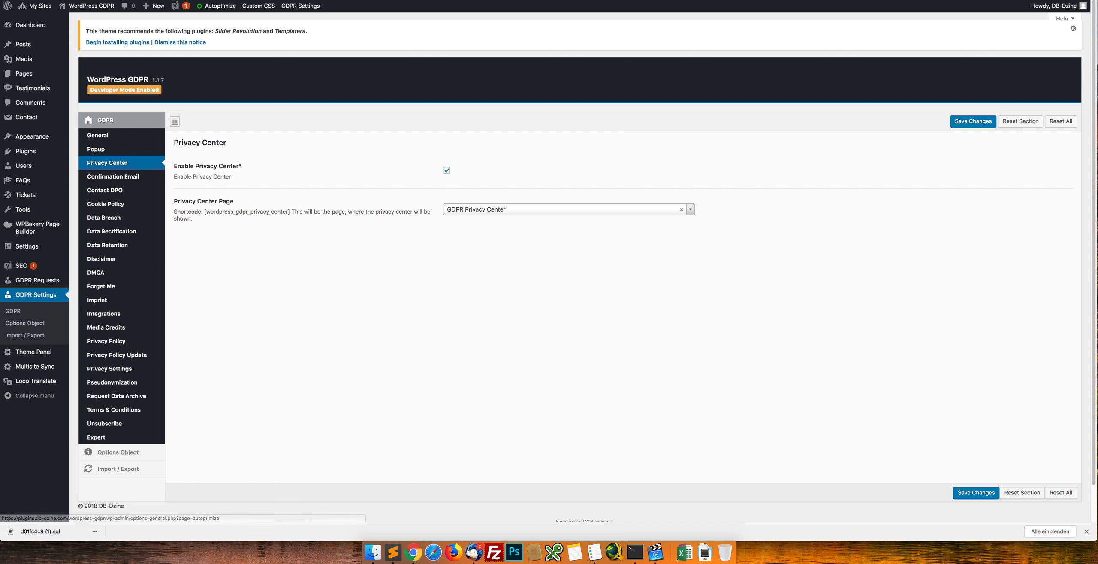
{"action": "key", "text": "ctrl+Tab"}
{"action": "scroll", "coordinate": [513, 325], "scroll_direction": "up", "scroll_amount": 3}
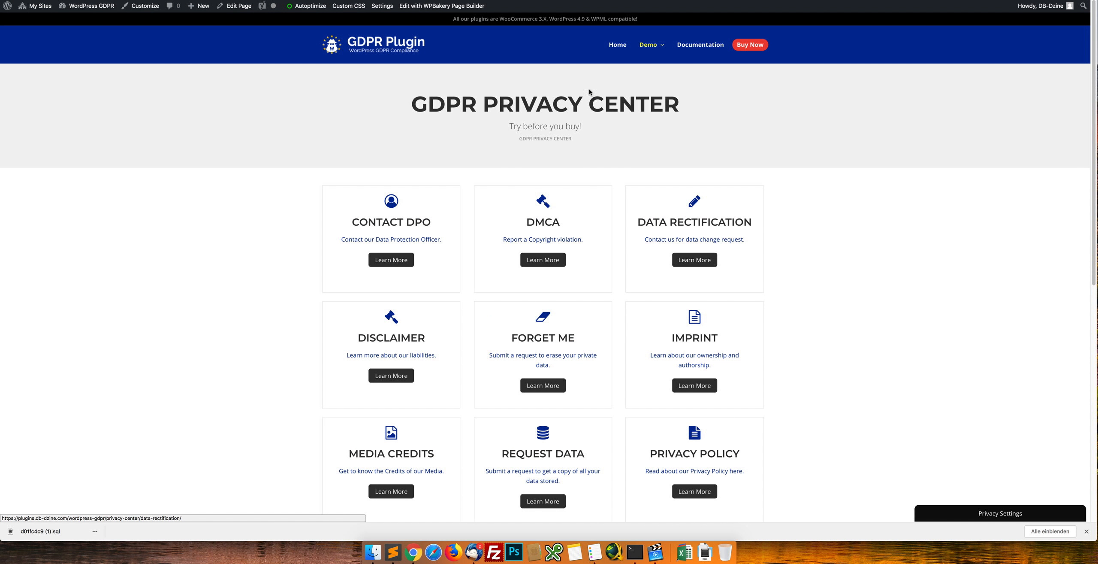
{"action": "key", "text": "ctrl+shift+Tab"}
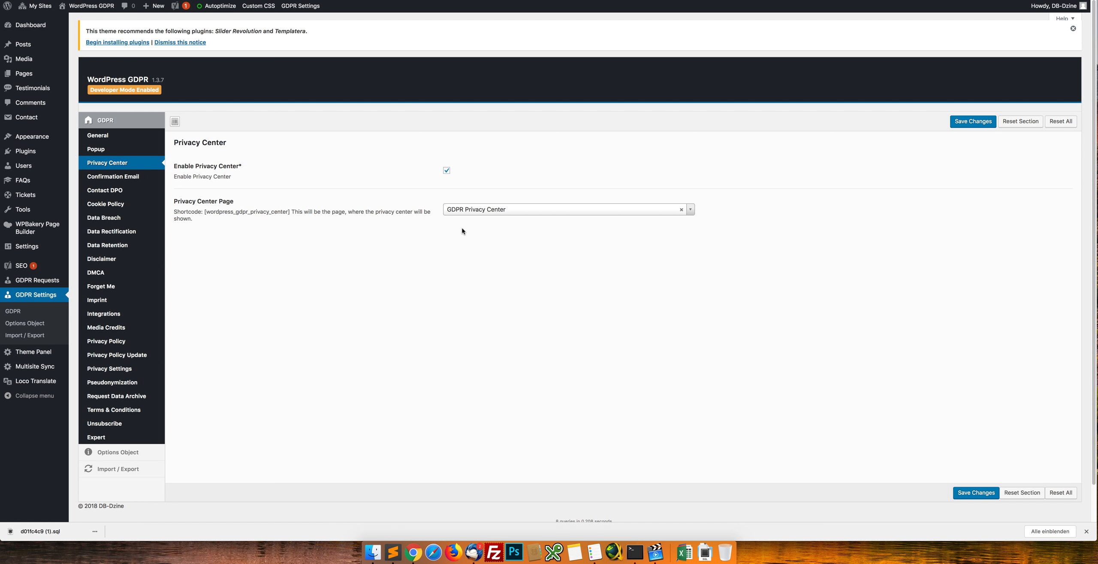
Check the Privacy Center Page assignment and the wordpress_gdpr_privacy_center shortcode in its description
{"action": "left_click", "coordinate": [498, 208]}
{"action": "left_click", "coordinate": [491, 209]}
{"action": "left_click_drag", "start_coordinate": [215, 212], "coordinate": [278, 211]}
{"action": "left_click", "coordinate": [318, 229]}
Open the Contact DPO settings and check which pages can be assigned as the Contact DPO Page
{"action": "left_click", "coordinate": [120, 193]}
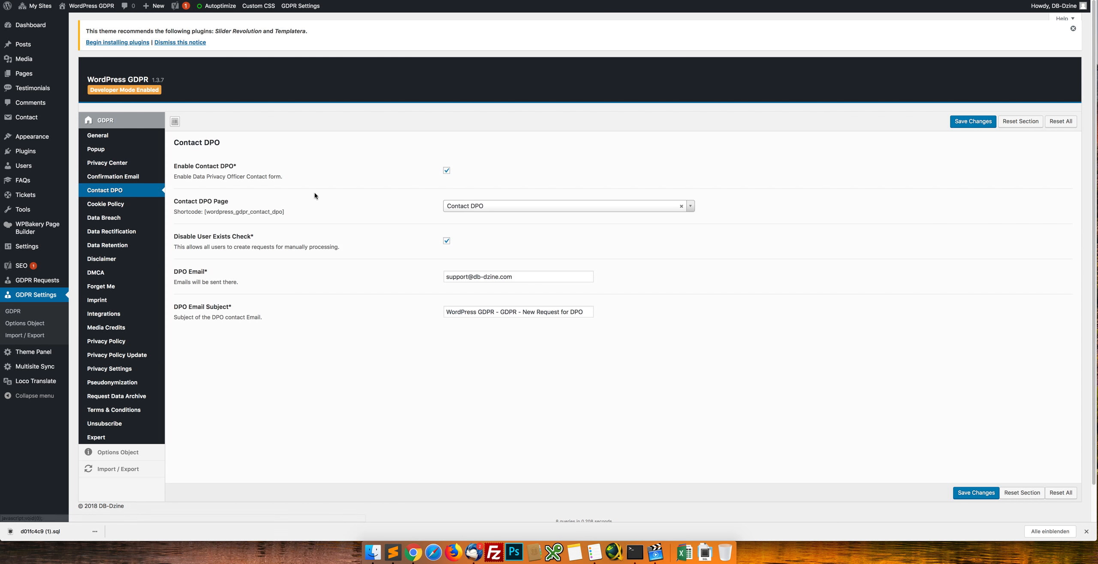
{"action": "left_click", "coordinate": [472, 207]}
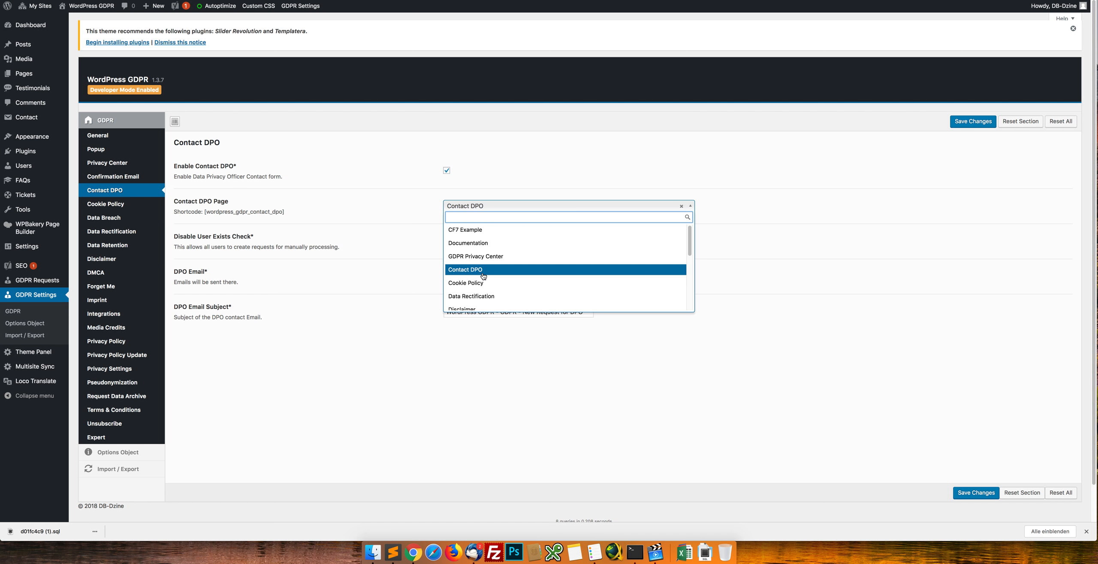
{"action": "left_click", "coordinate": [410, 225]}
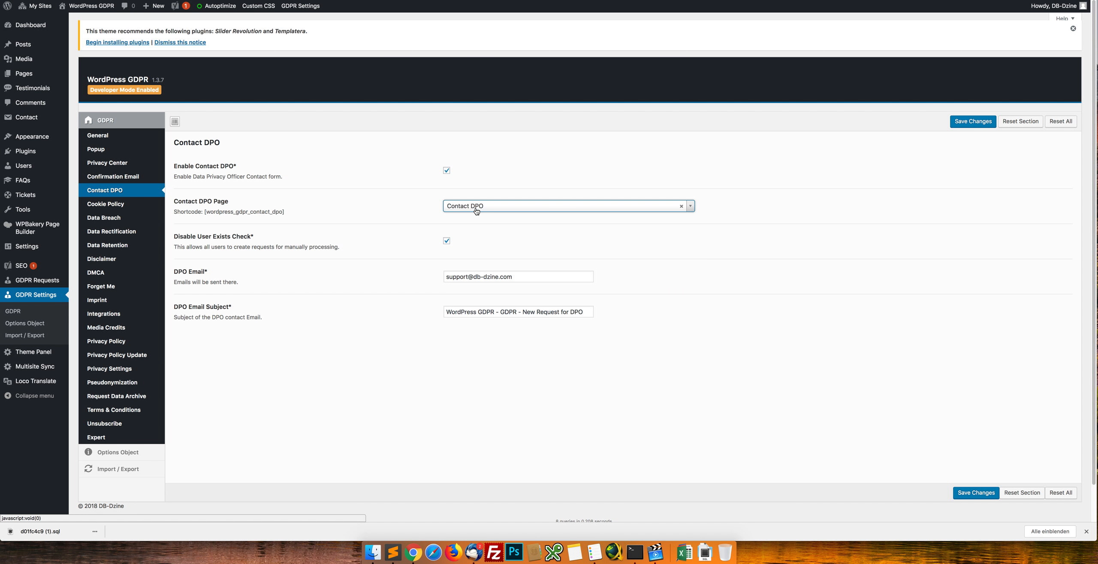
{"action": "left_click", "coordinate": [476, 207]}
{"action": "left_click", "coordinate": [395, 213]}
Disable Contact DPO, save the settings, and check the reloaded GDPR Privacy Center page with its cookie popup dismissed
{"action": "left_click", "coordinate": [446, 170]}
{"action": "left_click", "coordinate": [960, 122]}
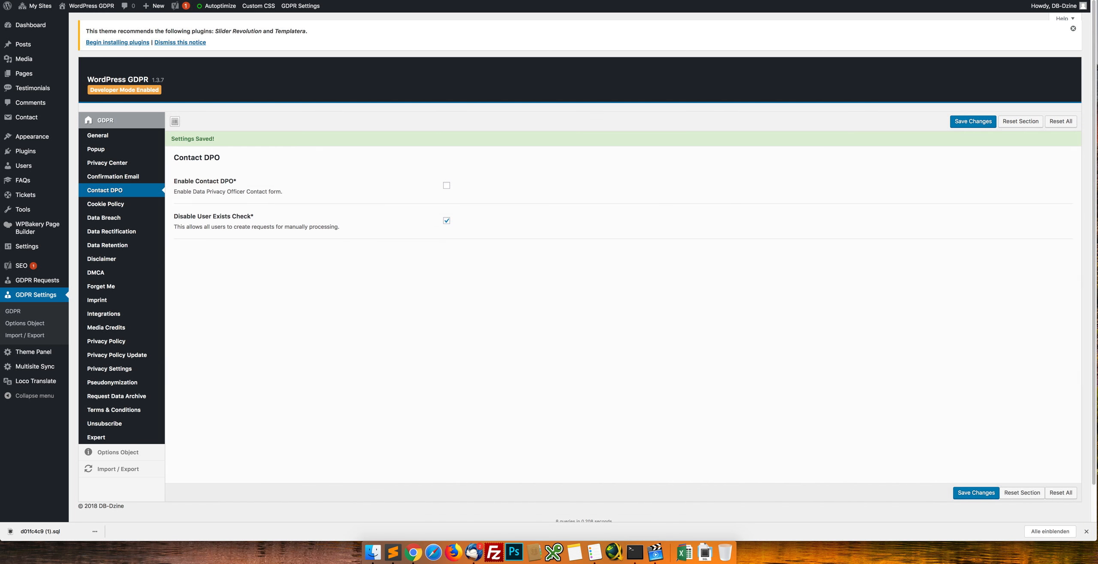
{"action": "key", "text": "ctrl+Tab"}
{"action": "key", "text": "super+r"}
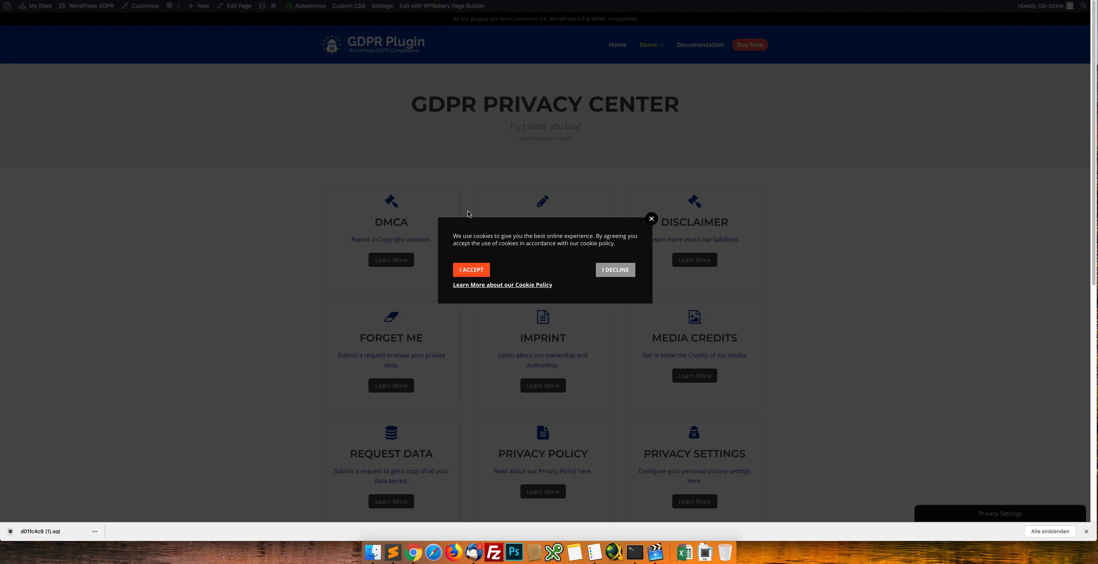
{"action": "left_click", "coordinate": [652, 219]}
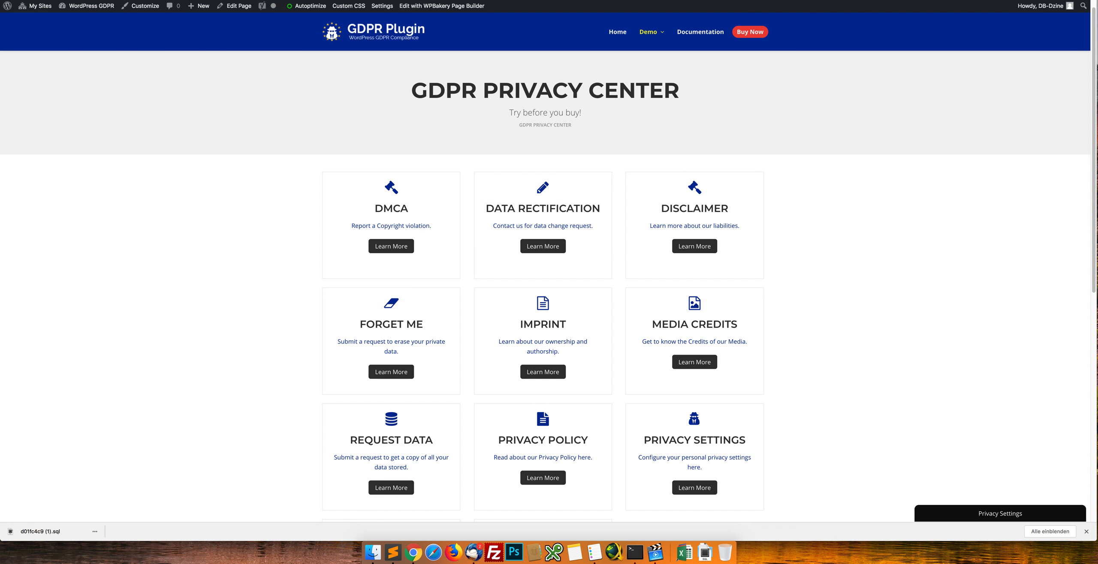
Re-enable Contact DPO in the GDPR settings and save the changes
{"action": "key", "text": "ctrl+shift+Tab"}
{"action": "left_click", "coordinate": [446, 170]}
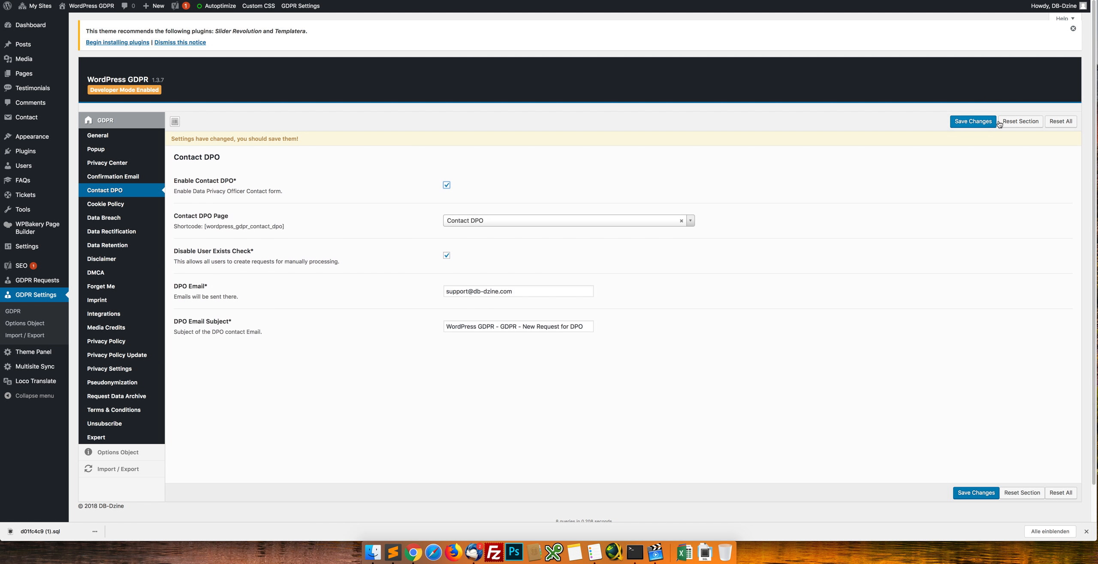
{"action": "left_click", "coordinate": [968, 122]}
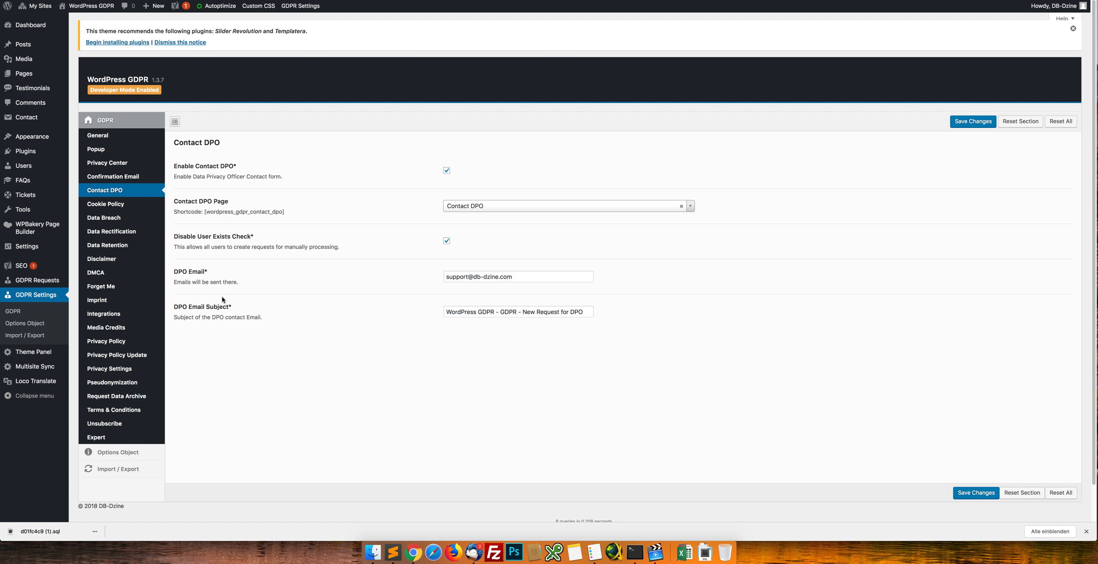
Enable the Cookie Policy with Cookie Policy as its assigned page and save the settings
{"action": "left_click", "coordinate": [109, 206]}
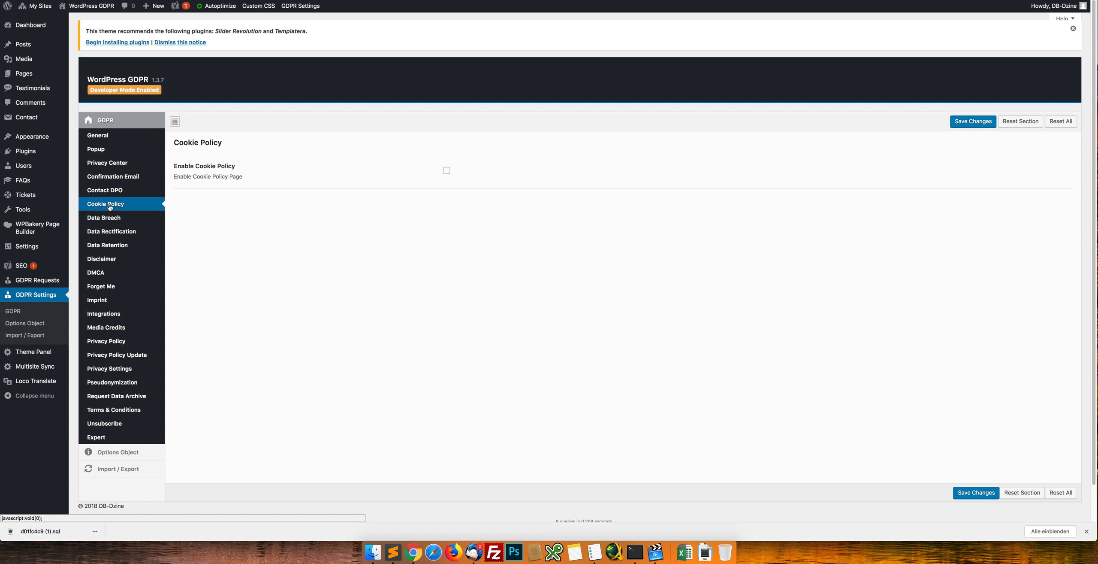
{"action": "left_click", "coordinate": [446, 171]}
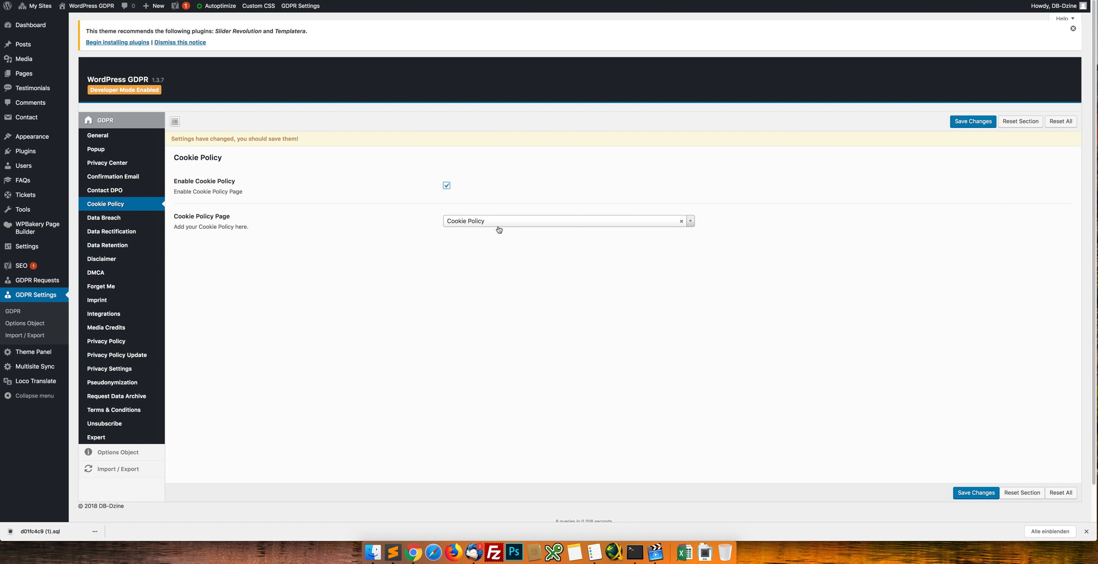
{"action": "left_click", "coordinate": [973, 120]}
Review the Data Breach, Data Rectification, Disclaimer, DMCA and Forget Me sections of the GDPR settings
{"action": "left_click", "coordinate": [107, 219]}
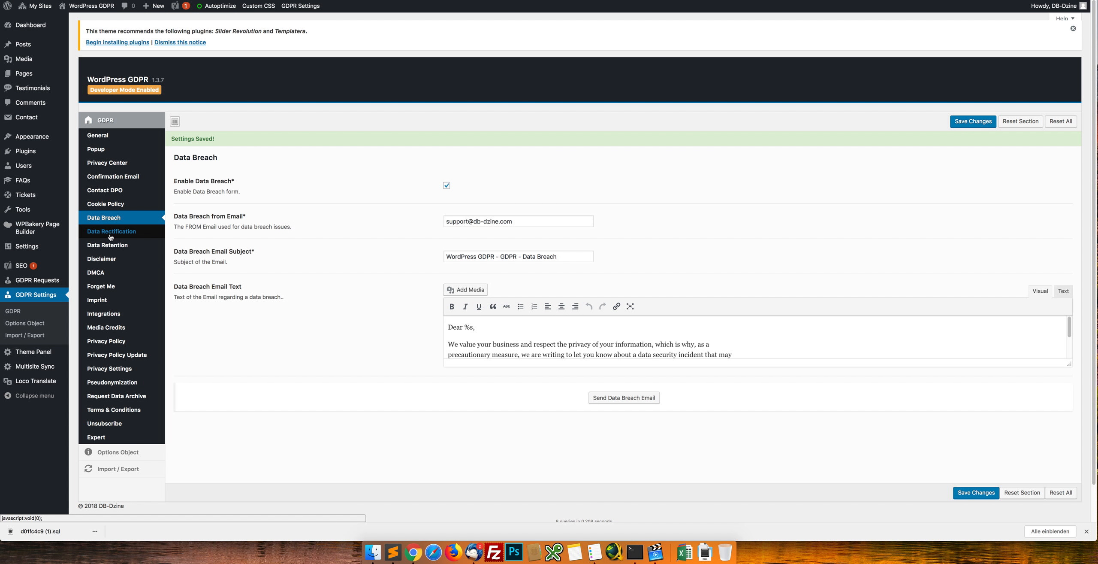
{"action": "left_click", "coordinate": [114, 231]}
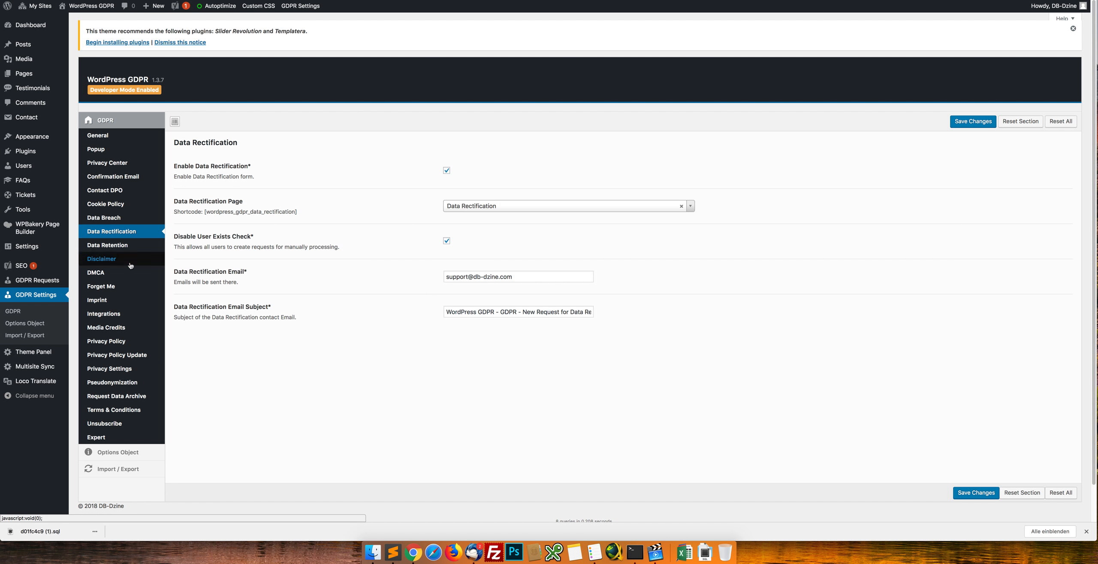
{"action": "left_click", "coordinate": [155, 258]}
{"action": "left_click", "coordinate": [141, 274]}
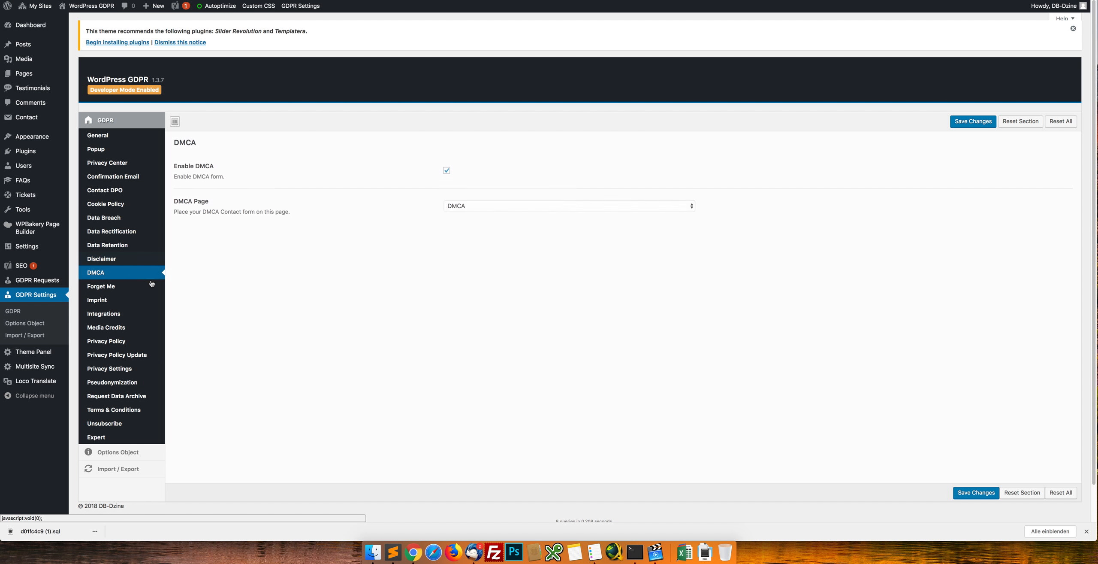
{"action": "left_click", "coordinate": [118, 286]}
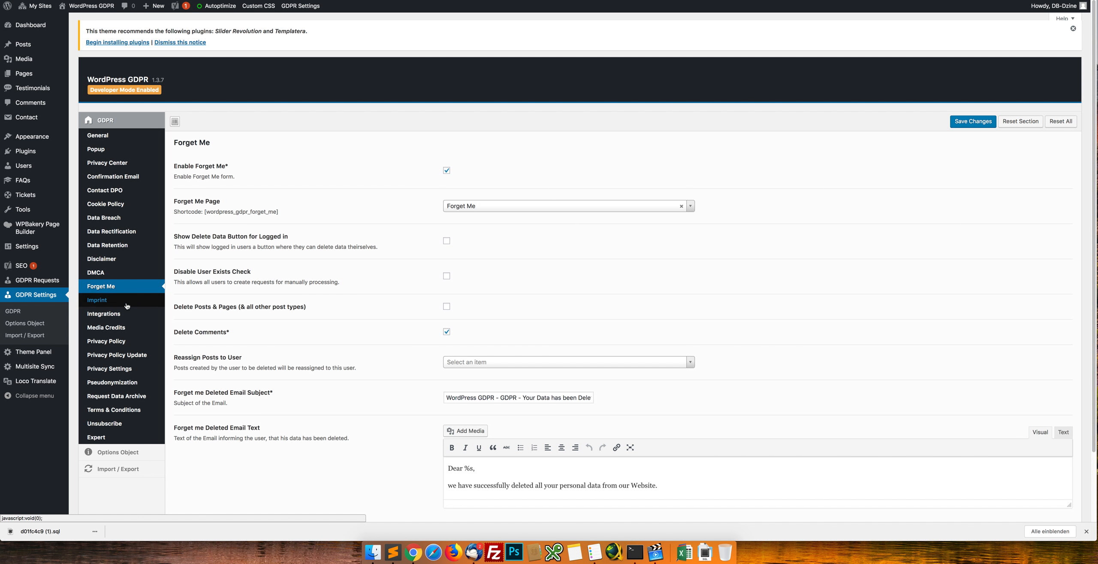
{"action": "scroll", "coordinate": [341, 318], "scroll_direction": "down", "scroll_amount": 1}
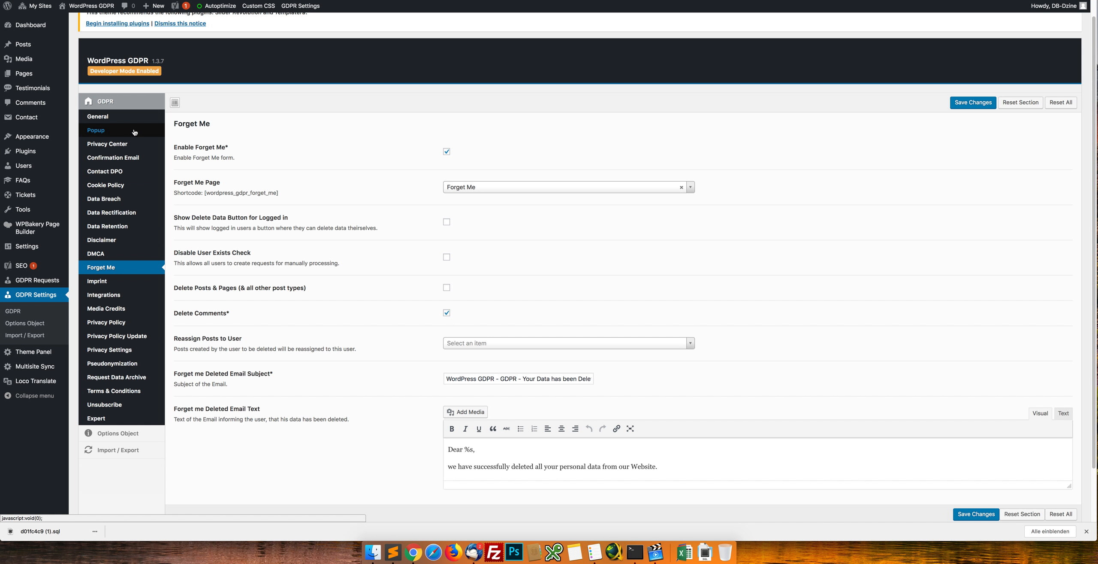
Open the Popup settings, and accept the cookies in the popup on the reloaded GDPR Privacy Center page
{"action": "left_click", "coordinate": [109, 133]}
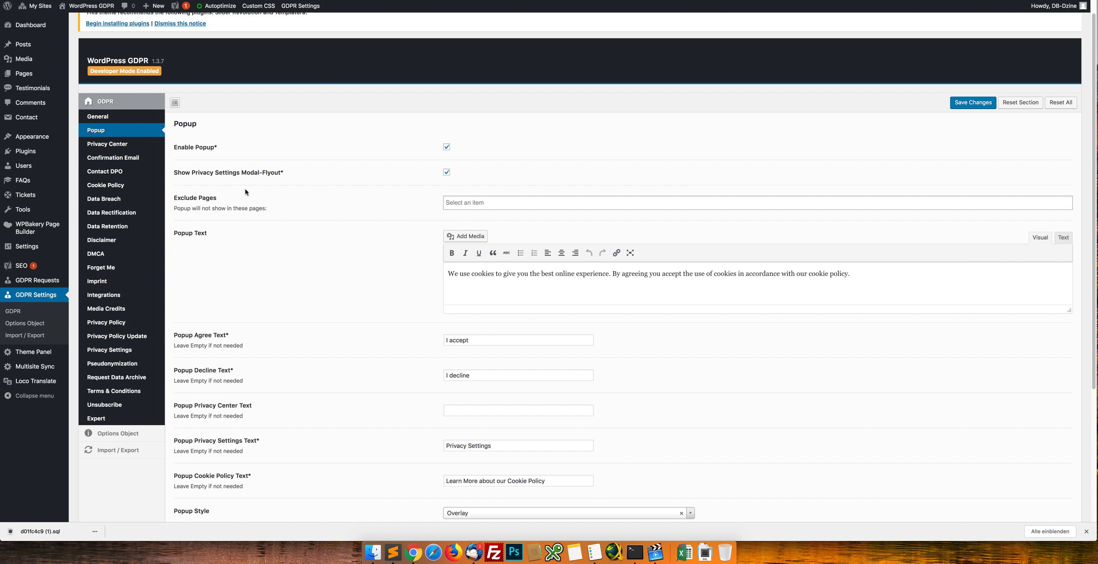
{"action": "key", "text": "ctrl+Tab"}
{"action": "key", "text": "super+l"}
{"action": "key", "text": "Return"}
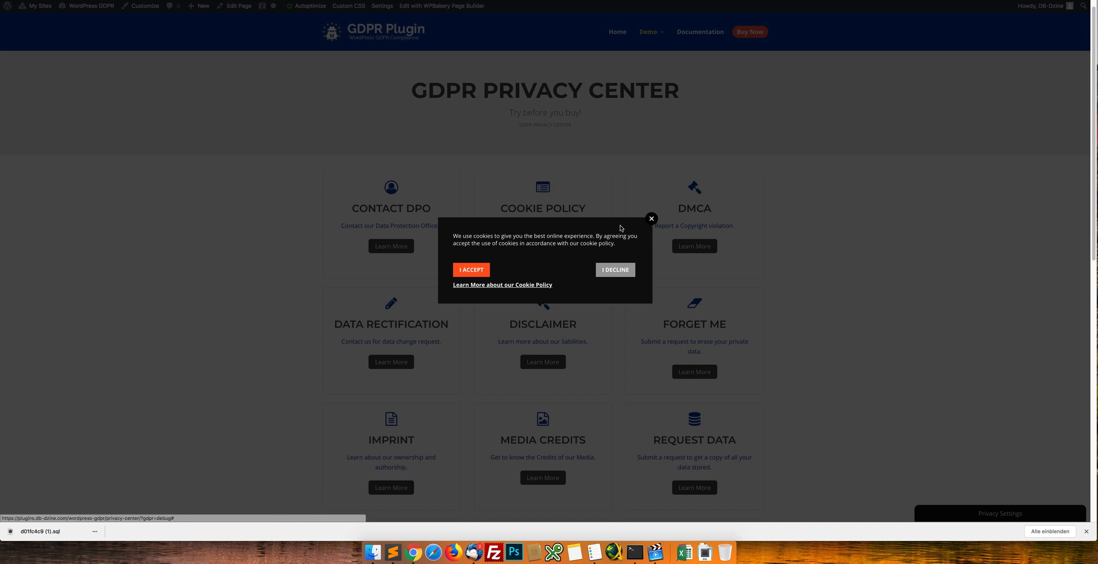
{"action": "left_click", "coordinate": [470, 270]}
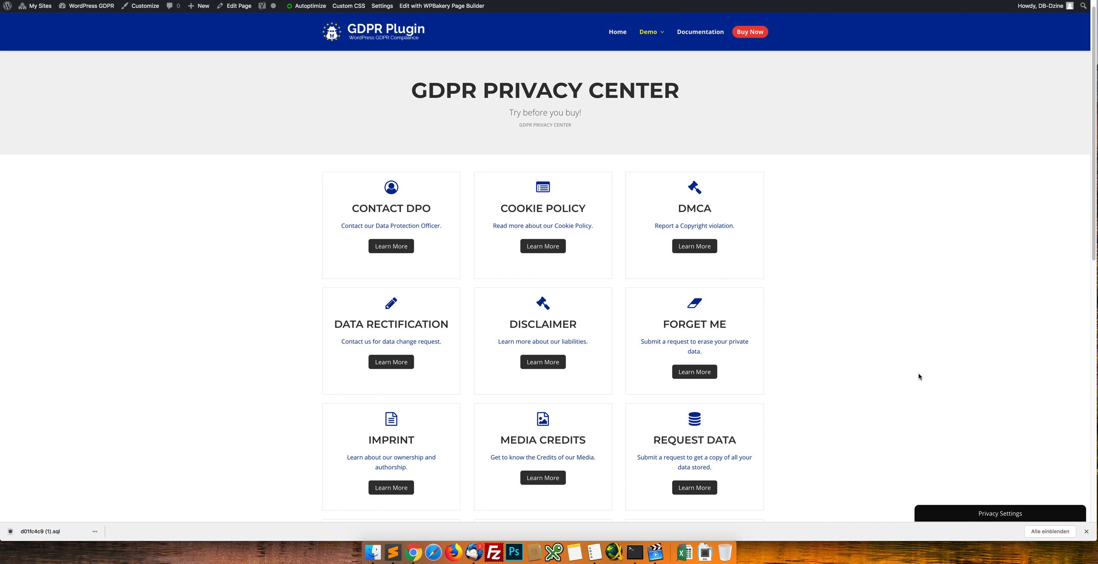
Expand the Privacy Settings flyout on the public page, examine its cookie categories, and collapse it again
{"action": "scroll", "coordinate": [918, 372], "scroll_direction": "down", "scroll_amount": 1}
{"action": "left_click", "coordinate": [991, 518]}
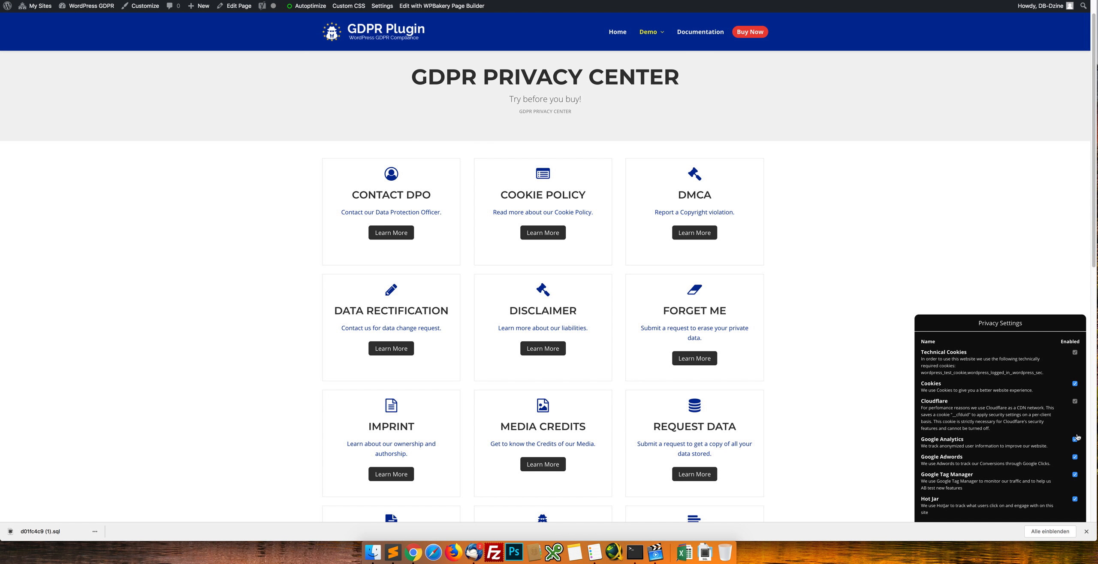
{"action": "left_click", "coordinate": [1000, 324]}
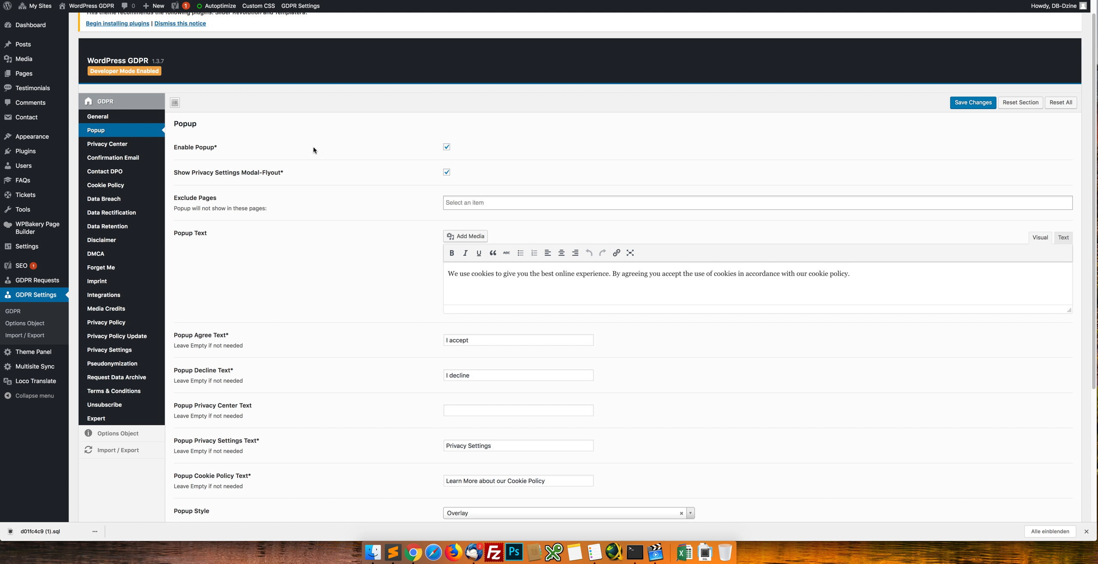
Examine the Popup options, including Exclude Pages, Show Privacy Settings Modal-Flyout and the popup texts
{"action": "scroll", "coordinate": [365, 183], "scroll_direction": "down", "scroll_amount": 1}
{"action": "left_click_drag", "start_coordinate": [180, 181], "coordinate": [217, 181]}
{"action": "double_click", "coordinate": [210, 180]}
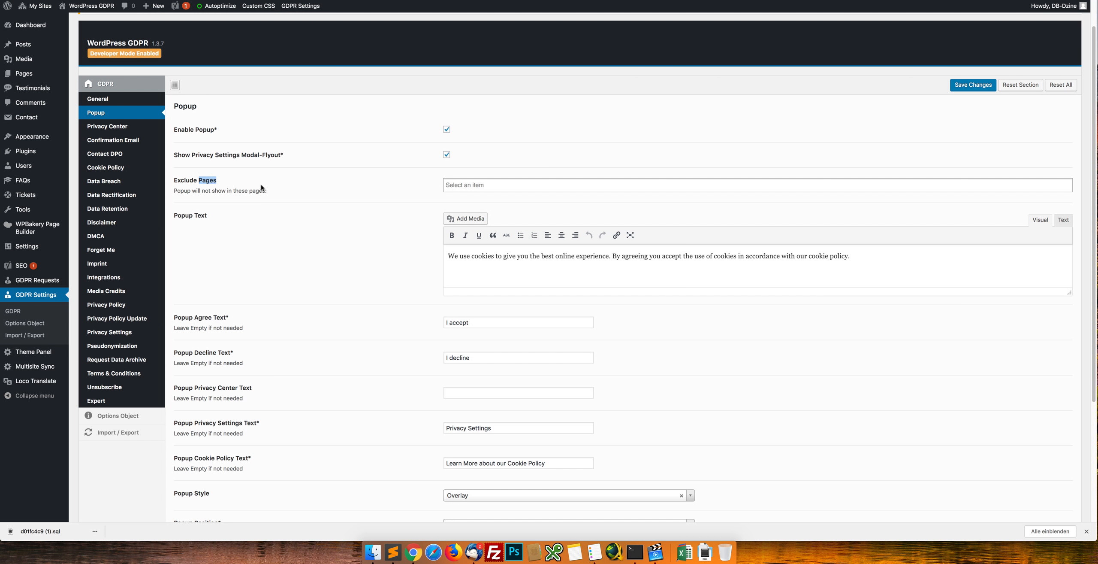
{"action": "left_click", "coordinate": [264, 189]}
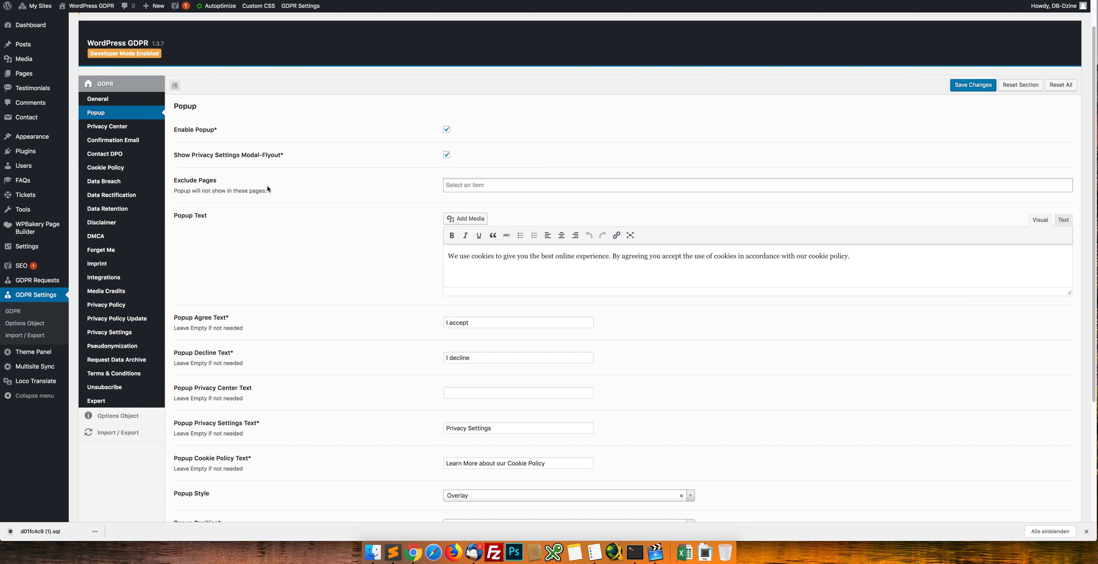
{"action": "left_click_drag", "start_coordinate": [246, 155], "coordinate": [278, 156]}
{"action": "left_click", "coordinate": [266, 155]}
{"action": "left_click", "coordinate": [333, 163]}
{"action": "scroll", "coordinate": [365, 228], "scroll_direction": "down", "scroll_amount": 3}
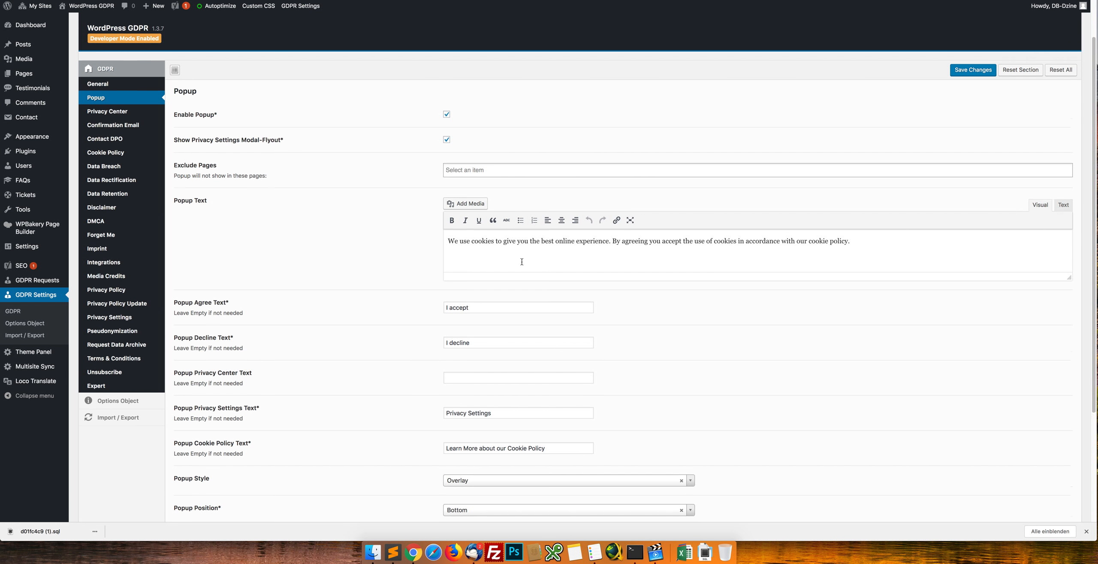
Set the Popup Style to Small Width, save the changes, and check the popup on the public GDPR Privacy Center page
{"action": "scroll", "coordinate": [379, 259], "scroll_direction": "down", "scroll_amount": 5}
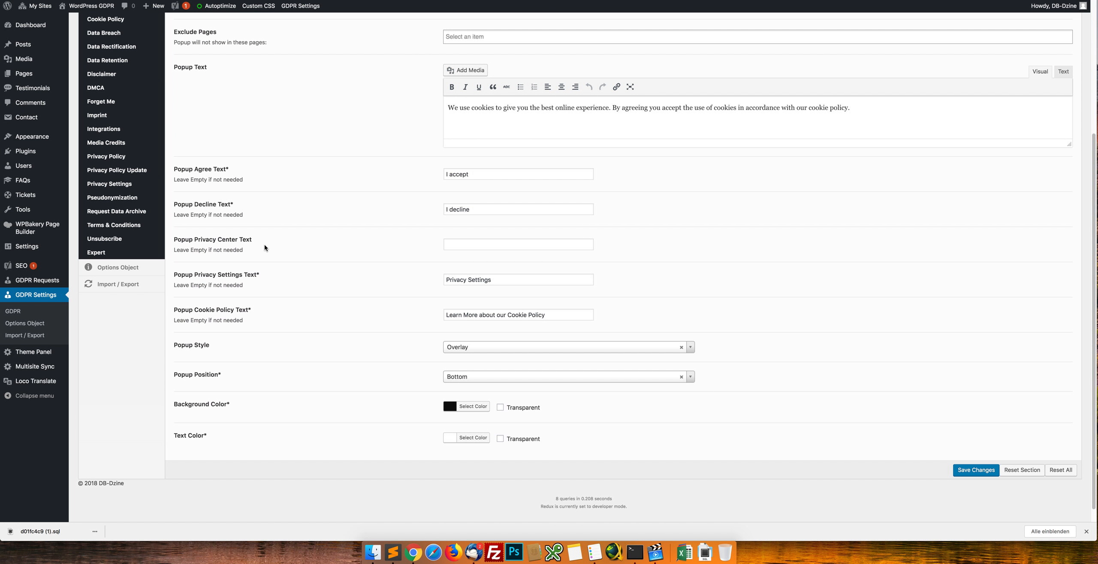
{"action": "scroll", "coordinate": [315, 229], "scroll_direction": "down", "scroll_amount": 1}
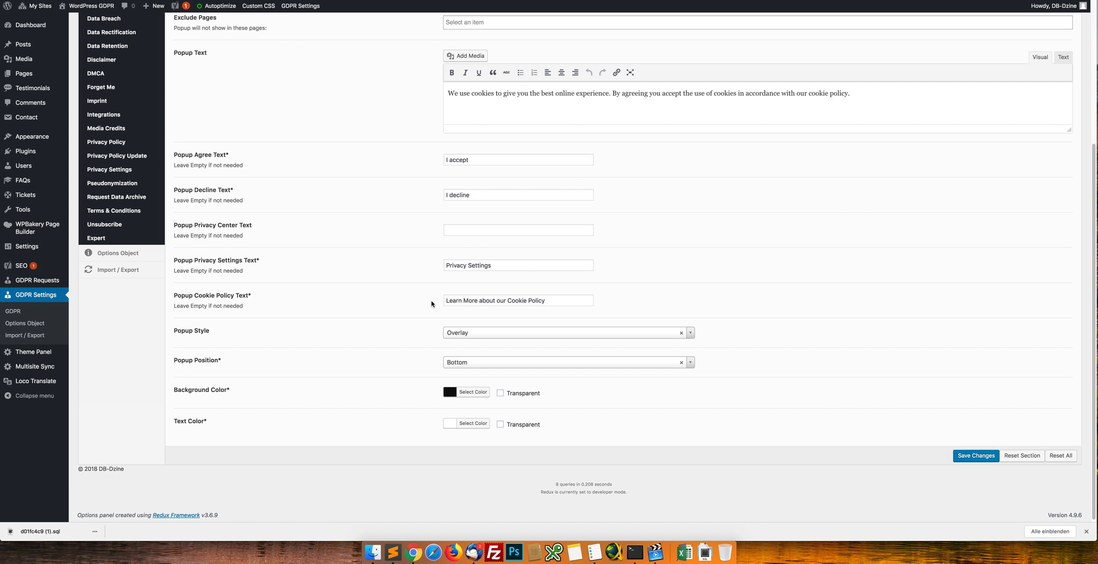
{"action": "left_click", "coordinate": [481, 335]}
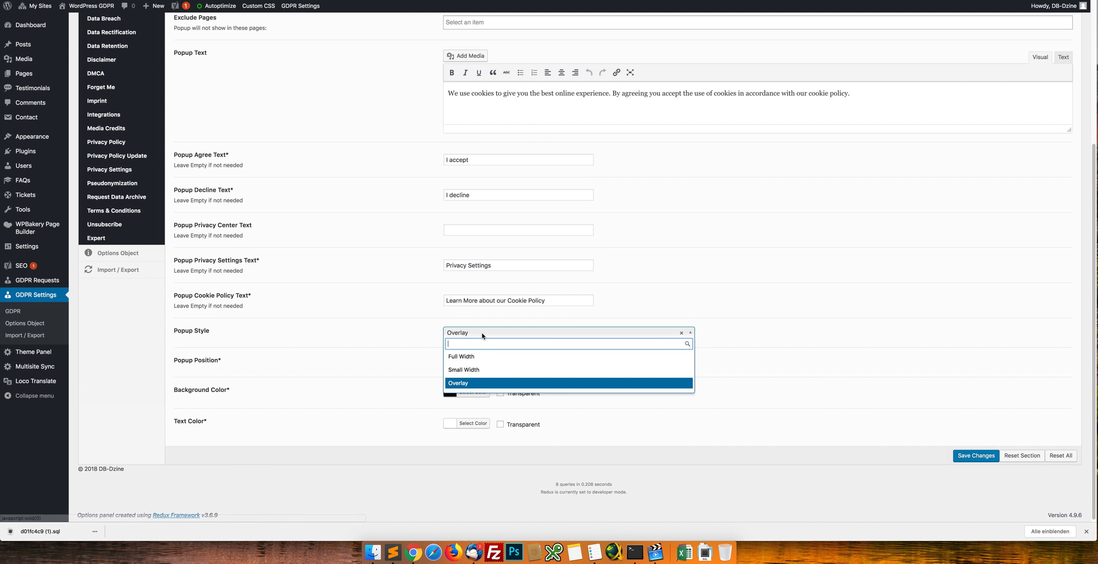
{"action": "left_click", "coordinate": [478, 370]}
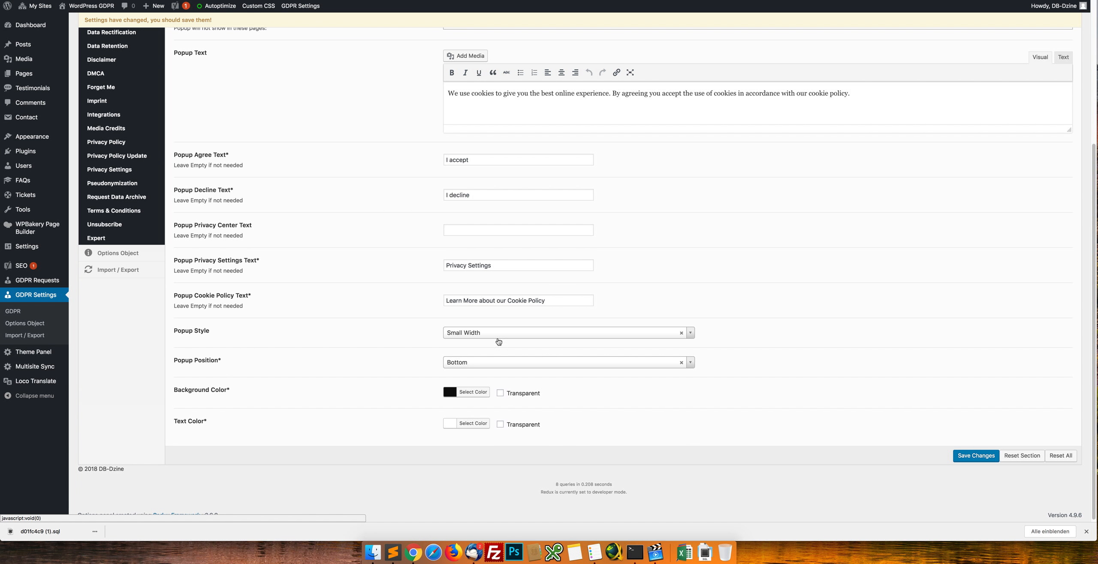
{"action": "left_click", "coordinate": [976, 455]}
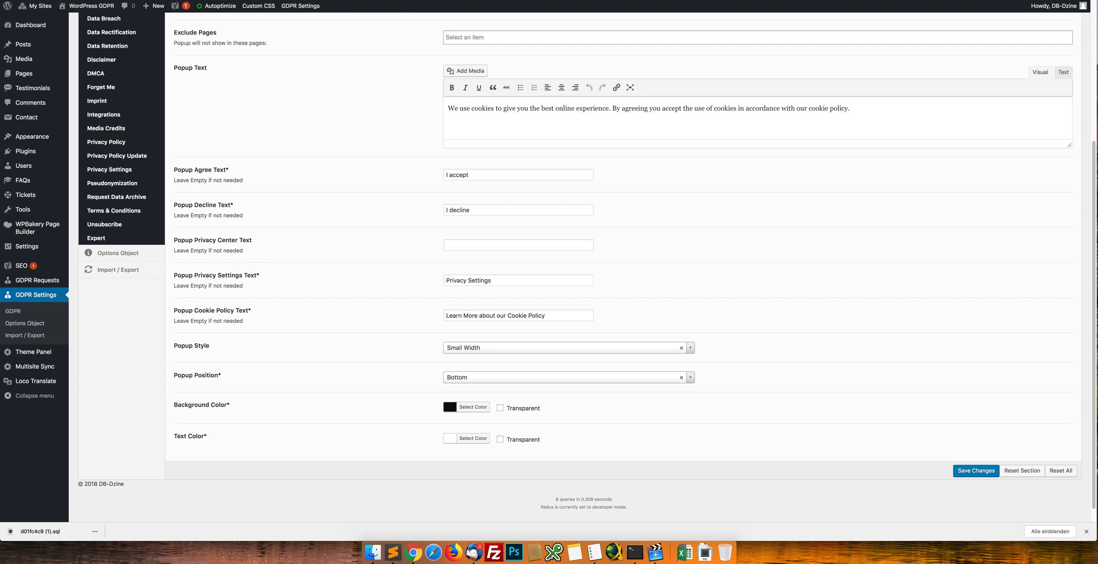
{"action": "key", "text": "ctrl+Tab"}
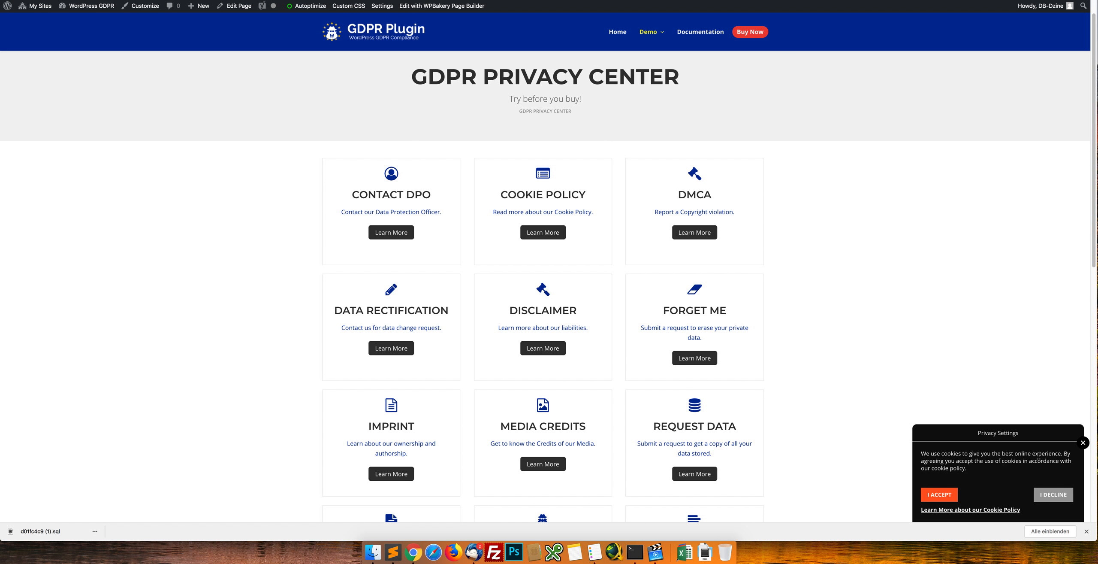
{"action": "left_click_drag", "start_coordinate": [1038, 455], "coordinate": [994, 473]}
{"action": "left_click", "coordinate": [994, 473]}
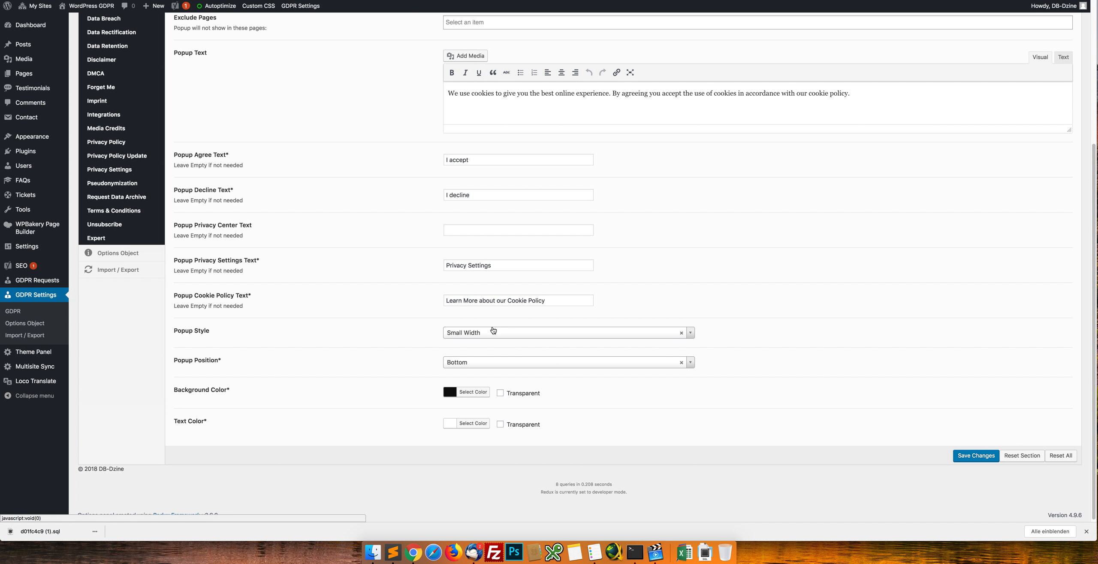
Set the Popup Style to Full Width, save the changes, and check the popup on the public GDPR Privacy Center page
{"action": "left_click", "coordinate": [493, 332]}
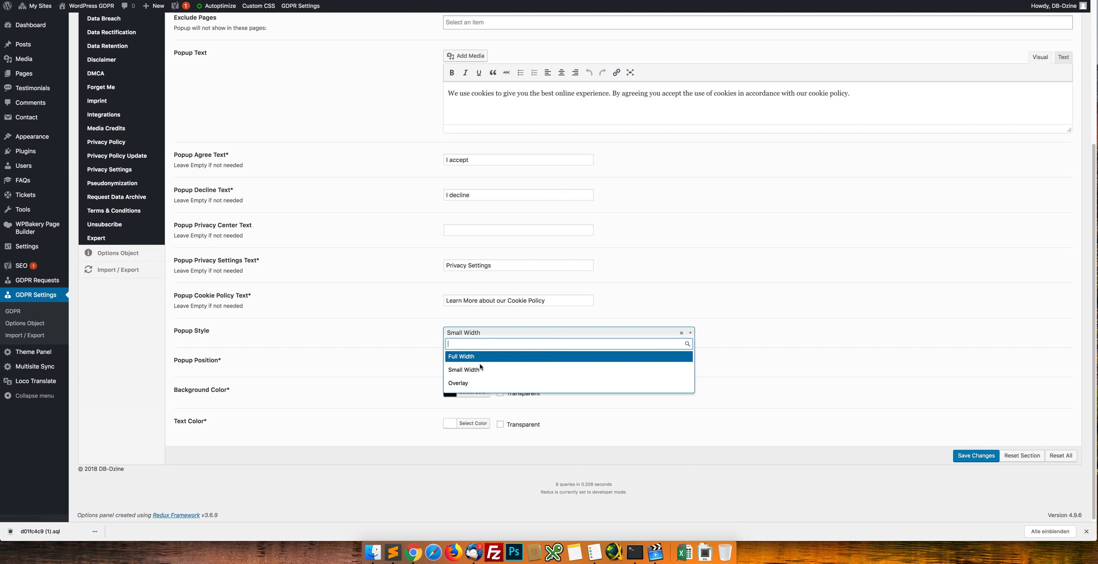
{"action": "left_click", "coordinate": [477, 357]}
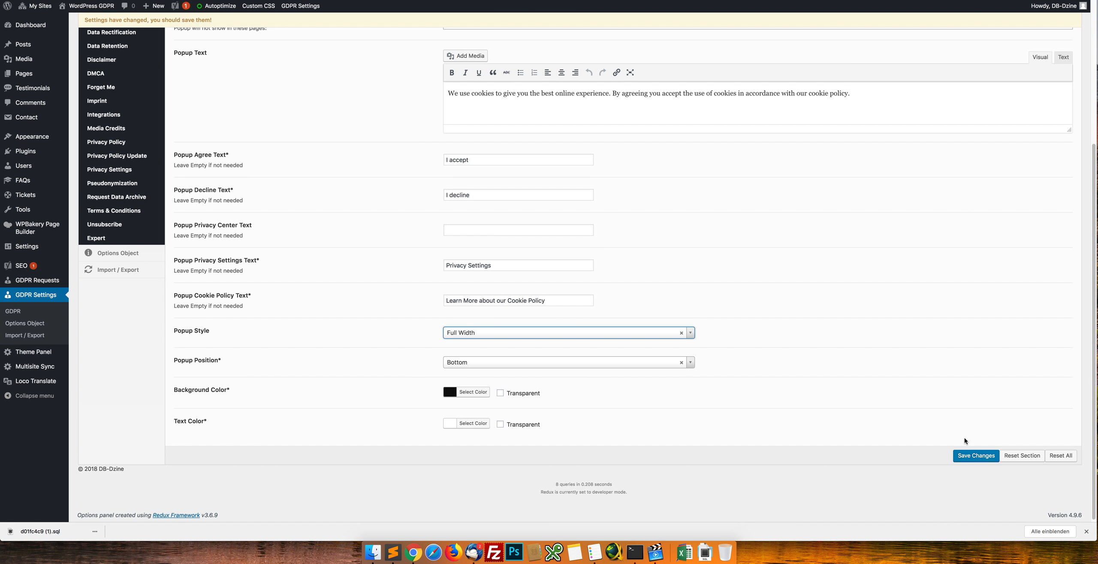
{"action": "left_click", "coordinate": [975, 455]}
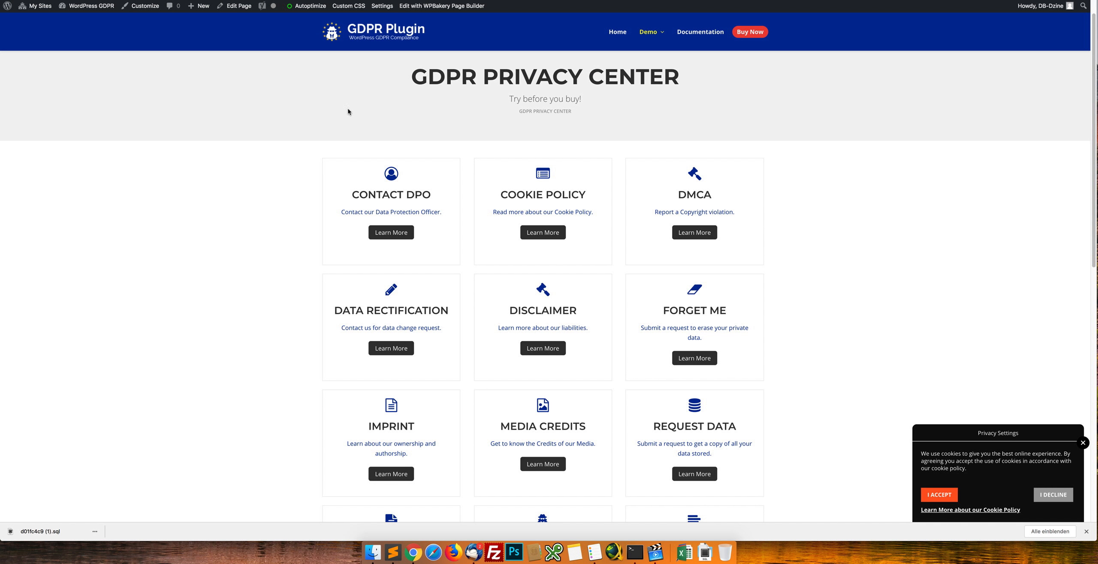
{"action": "scroll", "coordinate": [830, 304], "scroll_direction": "down", "scroll_amount": 1}
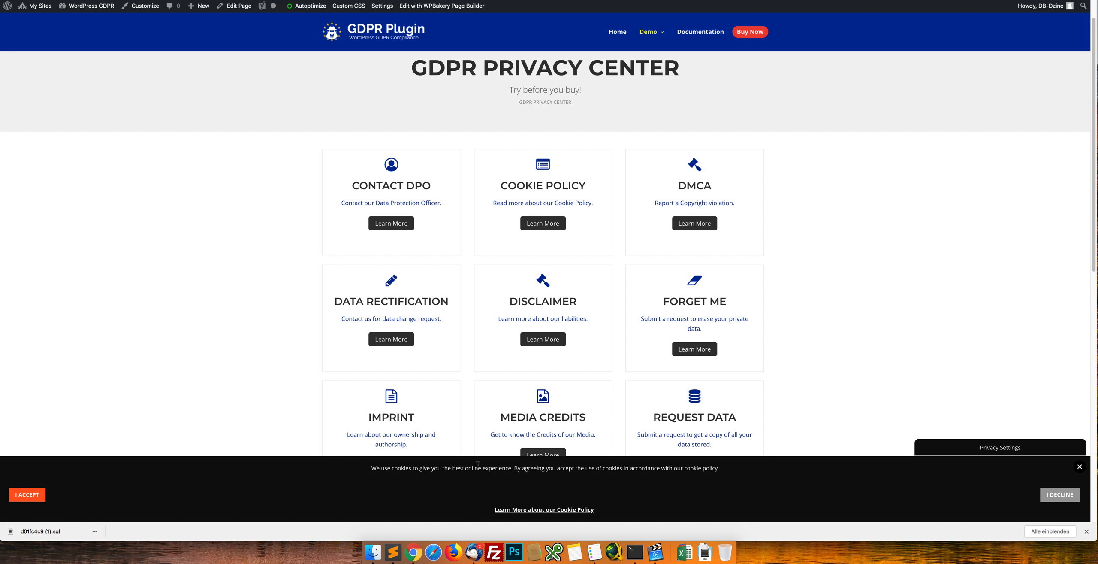
{"action": "left_click_drag", "start_coordinate": [477, 464], "coordinate": [637, 477]}
{"action": "double_click", "coordinate": [648, 468]}
{"action": "left_click", "coordinate": [648, 467]}
Set the Popup Style to Overlay, save the changes, and reload the GDPR Privacy Center page to check the popup
{"action": "key", "text": "ctrl+Tab"}
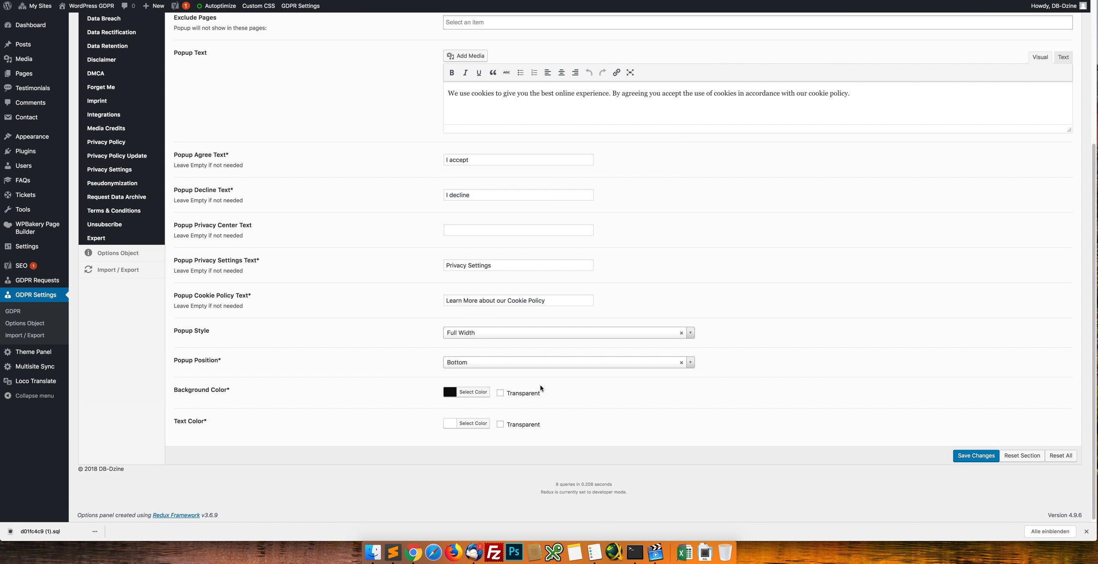
{"action": "left_click", "coordinate": [482, 332]}
{"action": "left_click", "coordinate": [455, 382]}
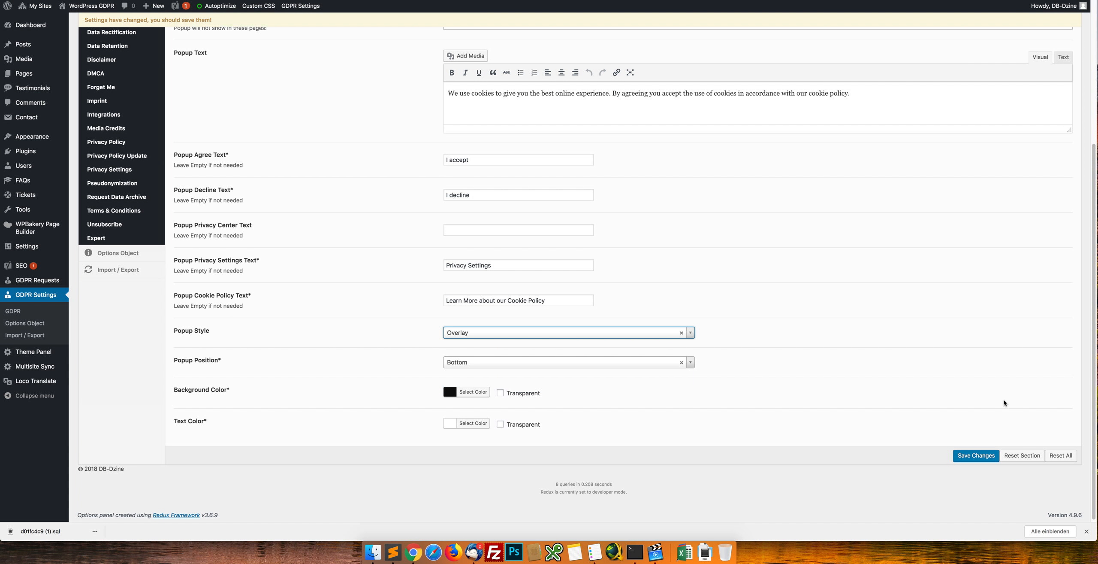
{"action": "left_click", "coordinate": [973, 455]}
{"action": "key", "text": "ctrl+shift+Tab"}
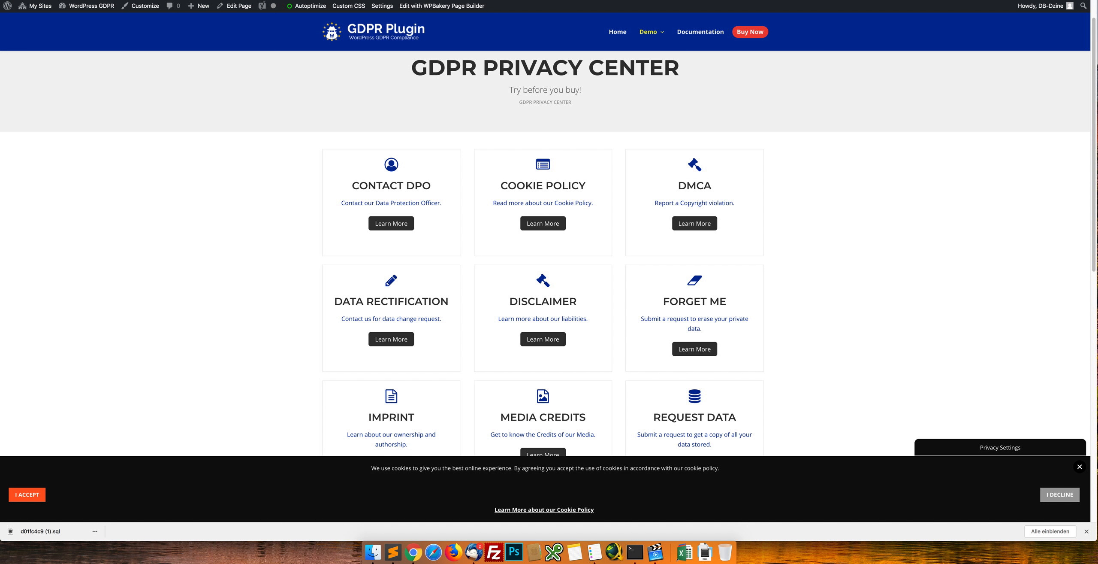
{"action": "key", "text": "super+r"}
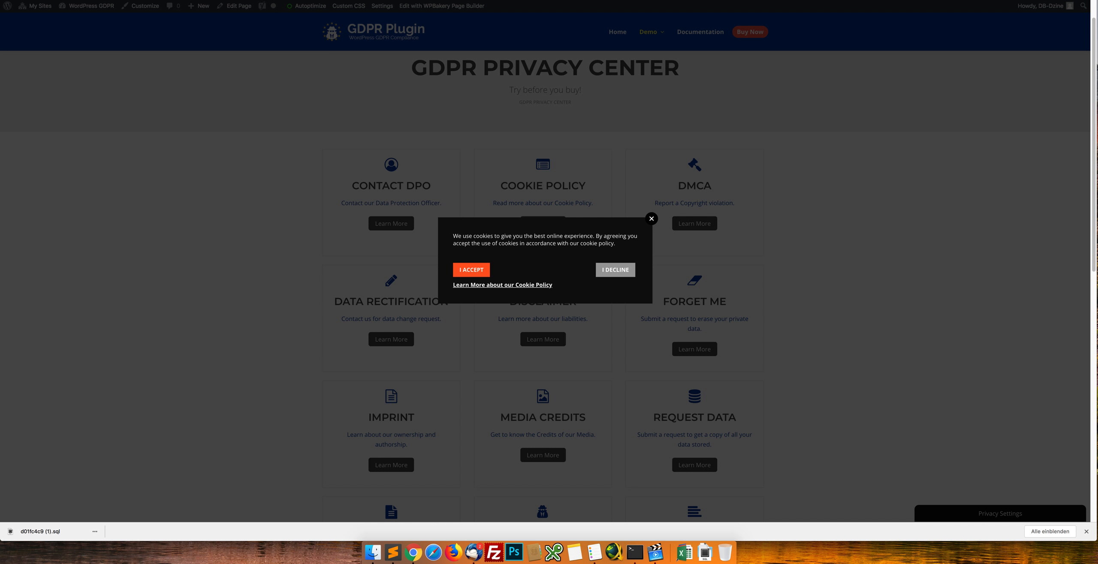
Examine the Expert settings, including the option to show the popup only for EU, and open the Confirmation Email settings
{"action": "key", "text": "ctrl+Tab"}
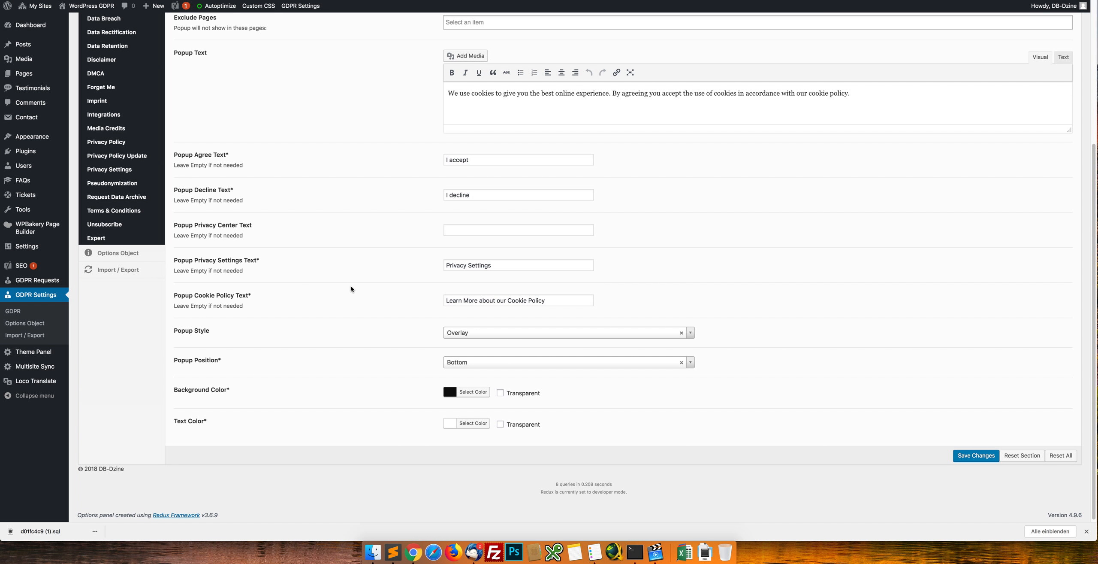
{"action": "scroll", "coordinate": [350, 288], "scroll_direction": "up", "scroll_amount": 5}
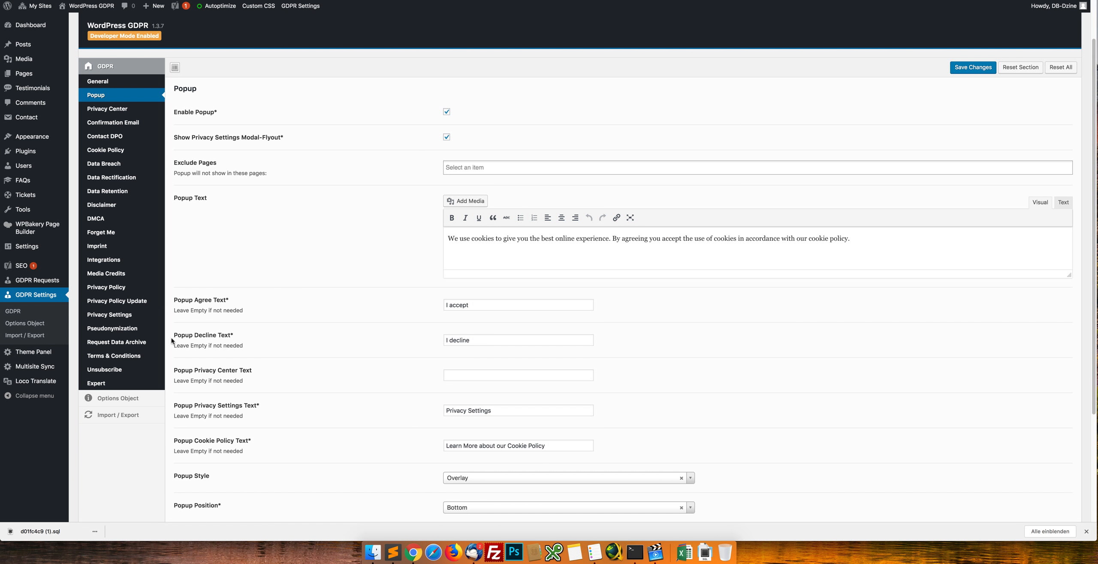
{"action": "left_click", "coordinate": [122, 388]}
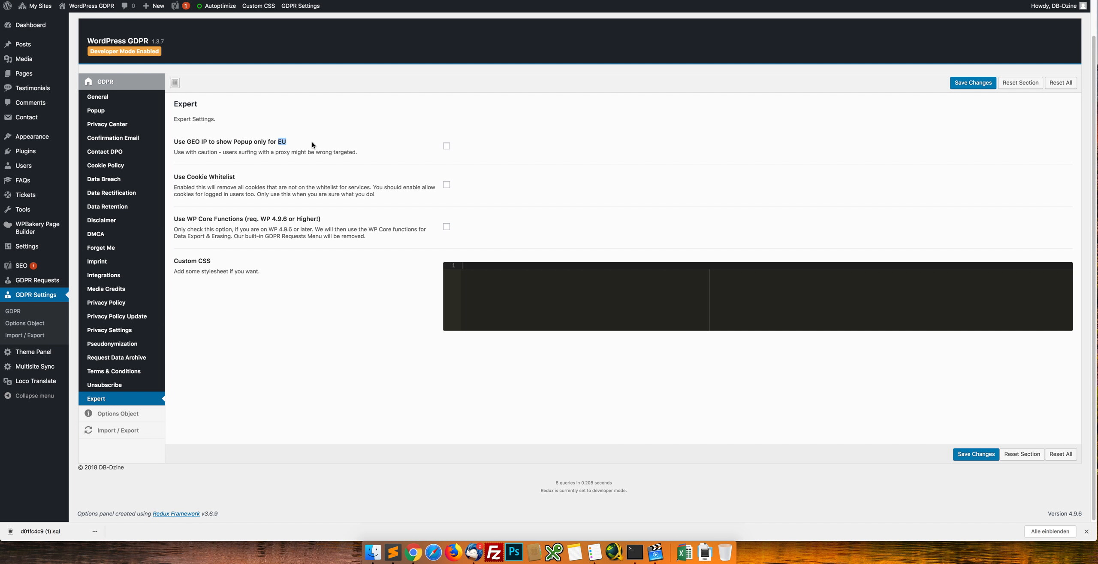
{"action": "left_click", "coordinate": [446, 147]}
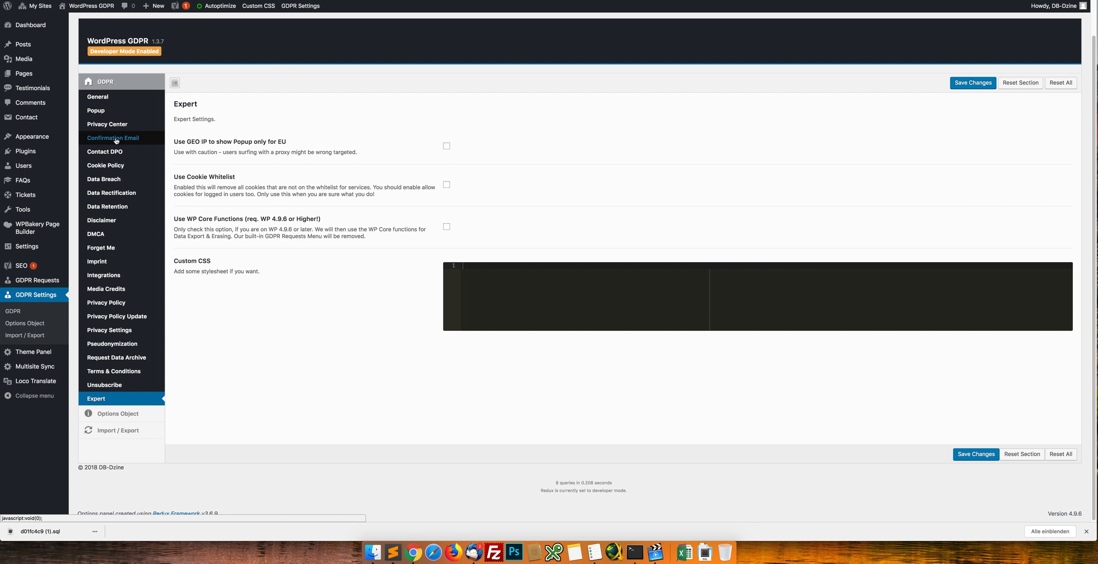
{"action": "left_click", "coordinate": [102, 141]}
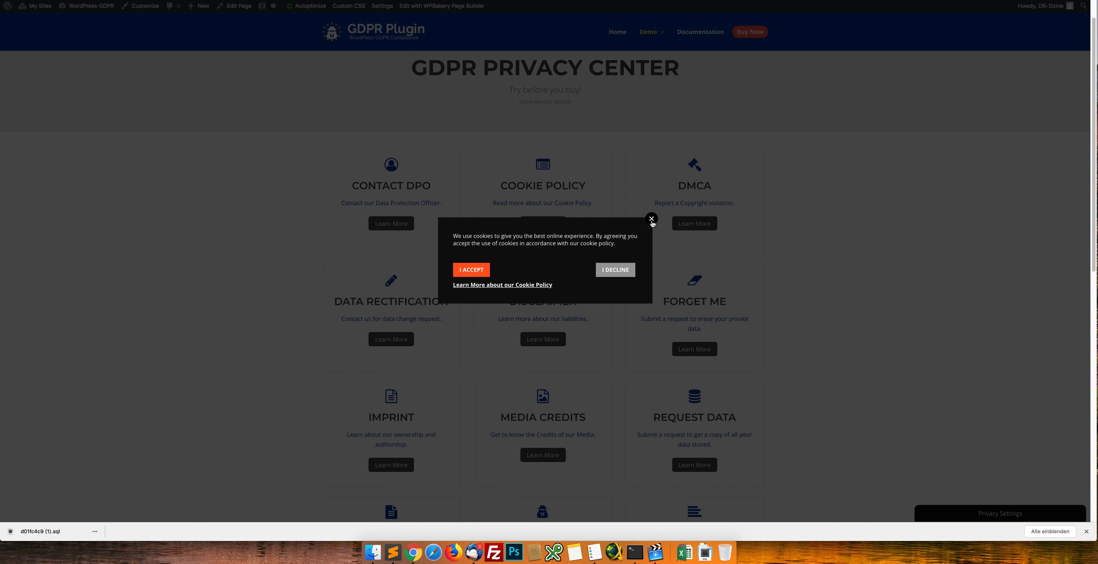
Close the cookie popup on the GDPR Privacy Center page and open the Forget Me request form
{"action": "left_click", "coordinate": [649, 216]}
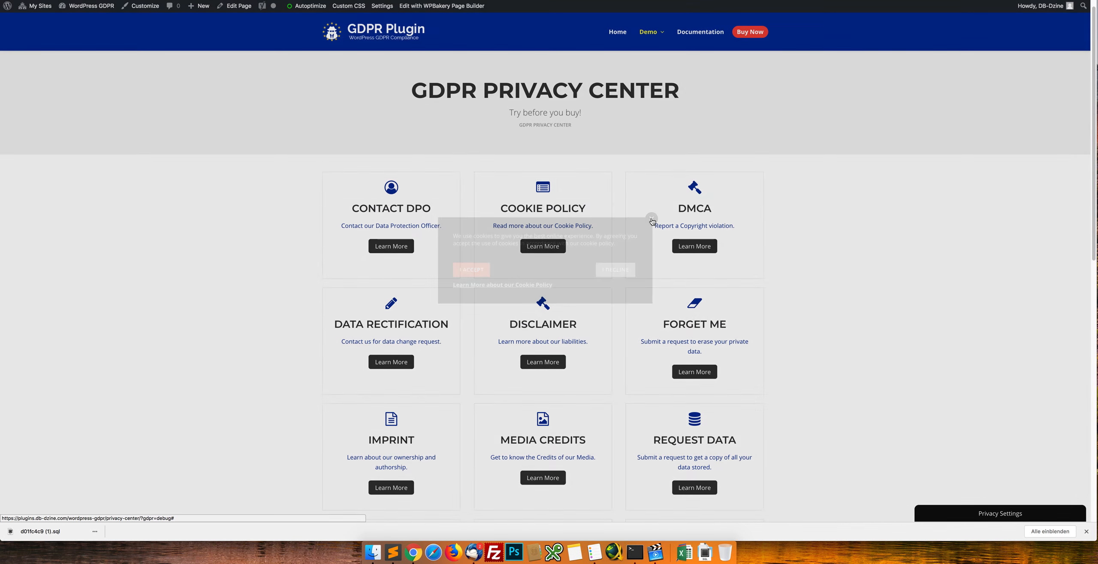
{"action": "scroll", "coordinate": [690, 266], "scroll_direction": "down", "scroll_amount": 1}
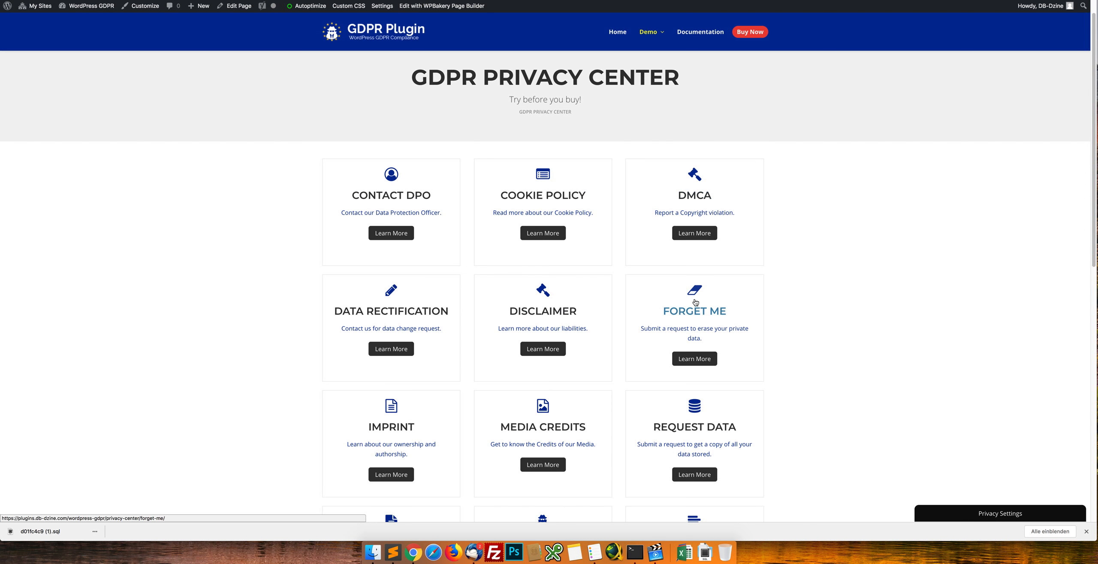
{"action": "left_click", "coordinate": [692, 304]}
Fill in the Forget Me form's first name, last name and email with a saved contact entry
{"action": "left_click", "coordinate": [362, 210]}
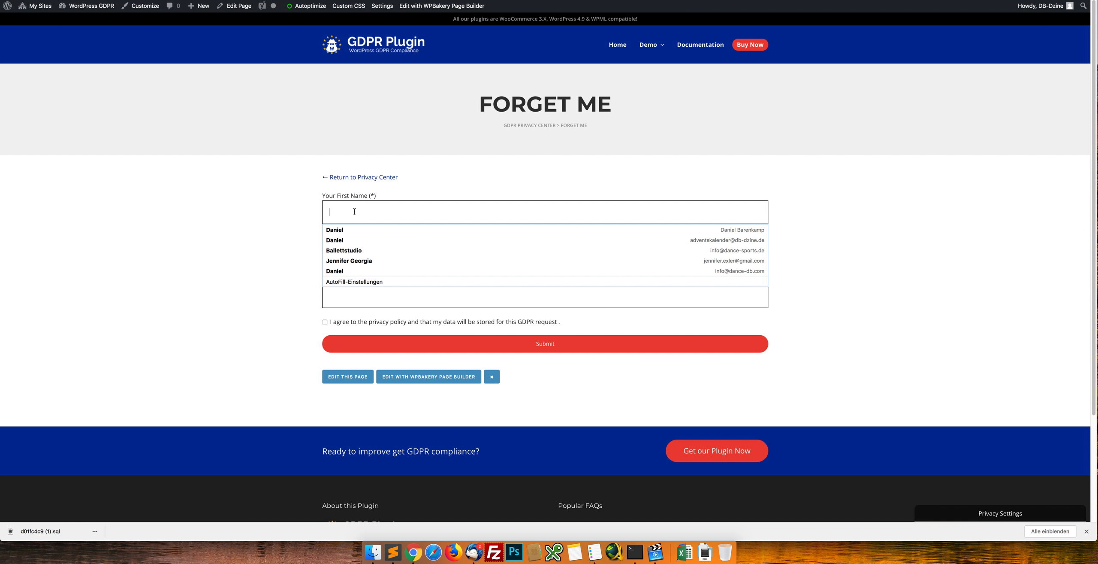
{"action": "left_click", "coordinate": [354, 235]}
{"action": "left_click_drag", "start_coordinate": [399, 296], "coordinate": [278, 289]}
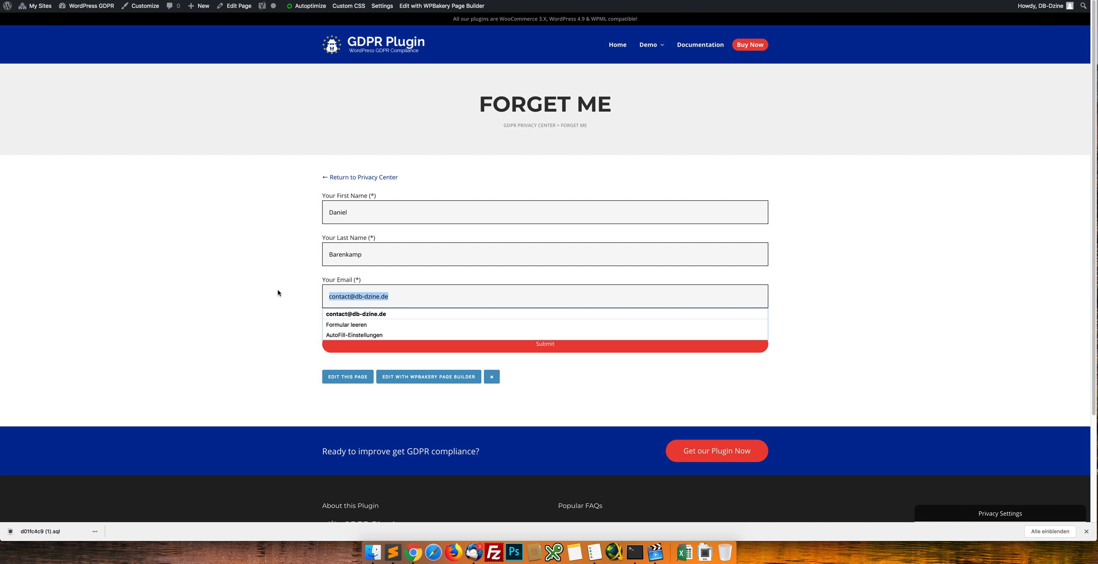
{"action": "left_click", "coordinate": [278, 290]}
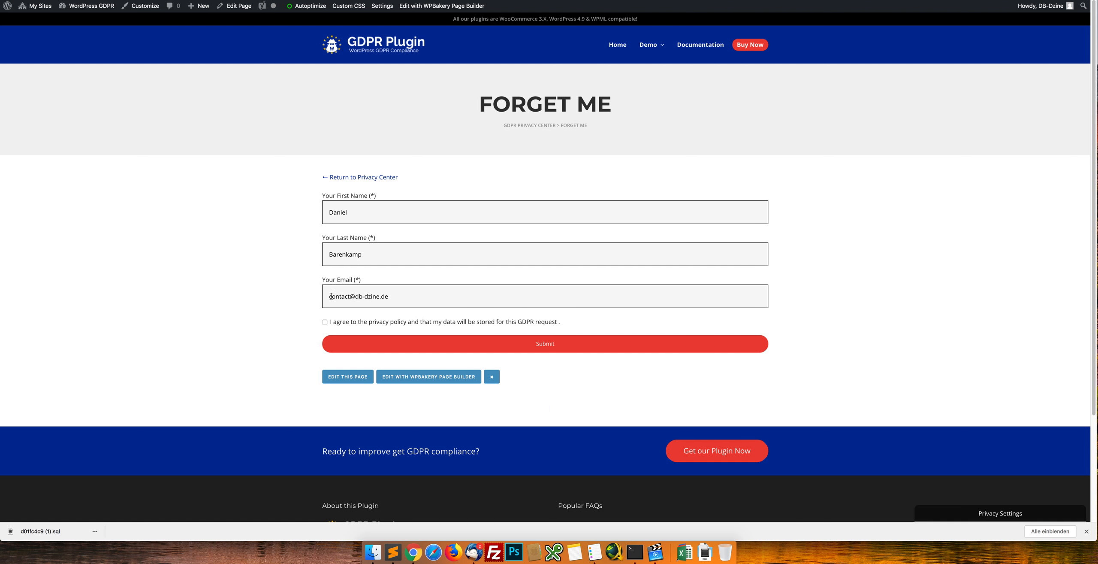
Open the list of all GDPR Requests in the WordPress admin and examine the Email confirmed column
{"action": "left_click", "coordinate": [109, 1]}
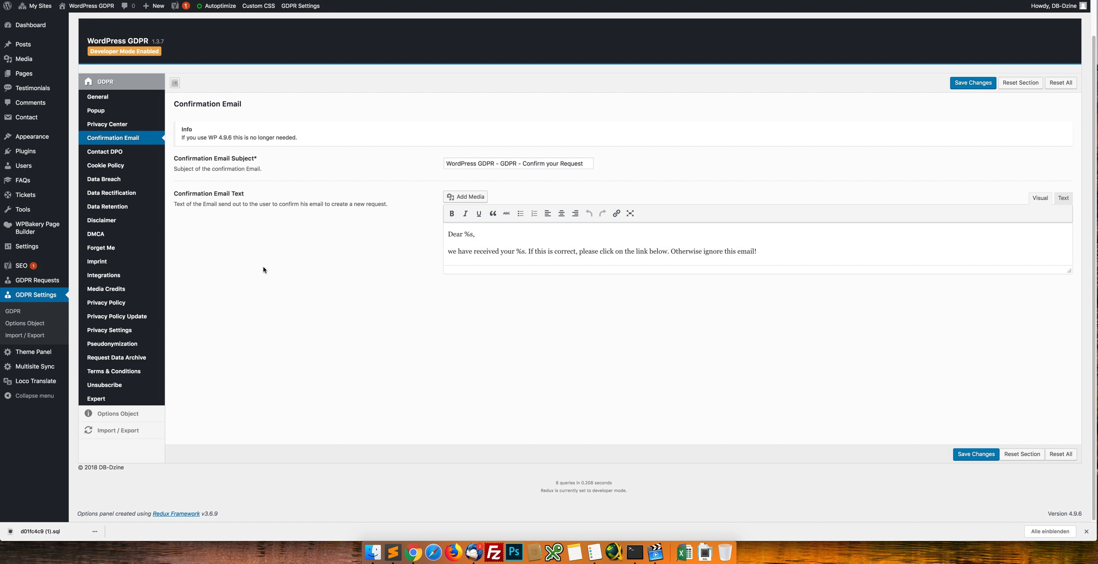
{"action": "mouse_move", "coordinate": [30, 283]}
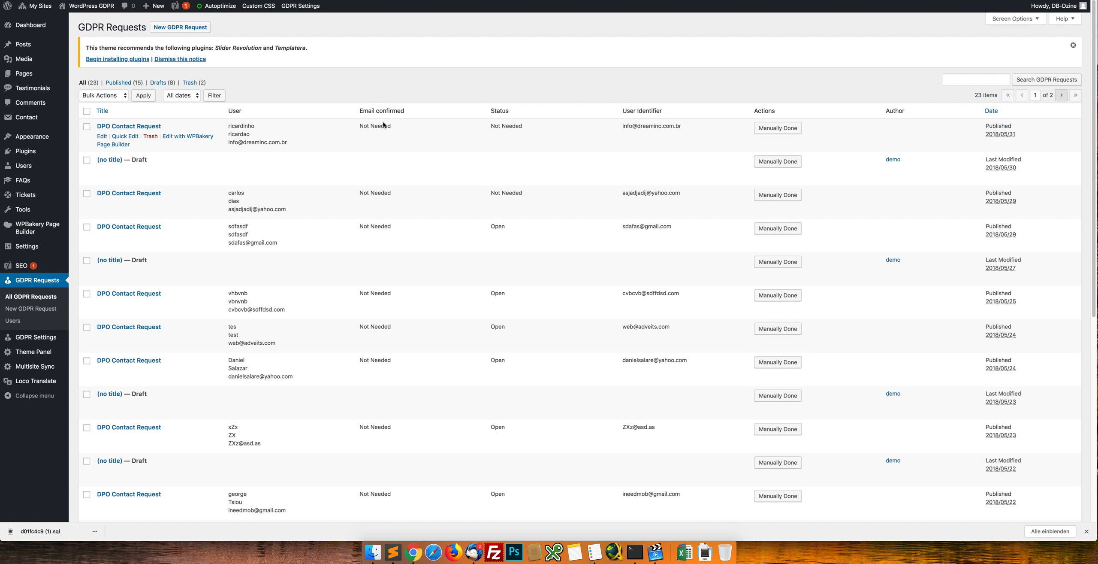
{"action": "left_click_drag", "start_coordinate": [361, 126], "coordinate": [390, 127]}
{"action": "left_click", "coordinate": [396, 160]}
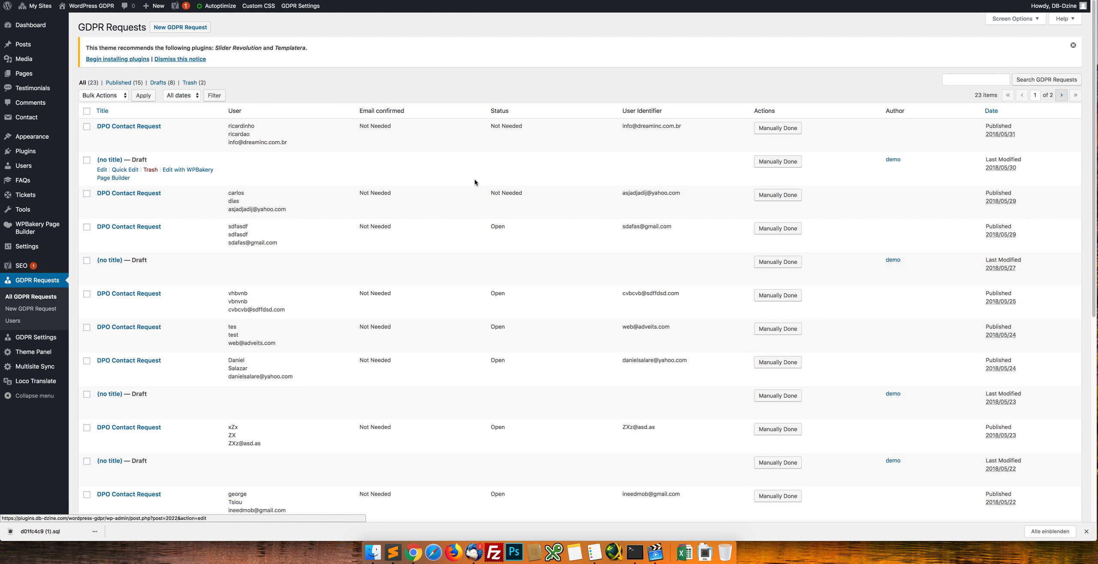
Find the Data Request entry in the GDPR Requests list and examine its user details, email confirmation and status
{"action": "scroll", "coordinate": [399, 185], "scroll_direction": "down", "scroll_amount": 3}
{"action": "scroll", "coordinate": [400, 220], "scroll_direction": "down", "scroll_amount": 5}
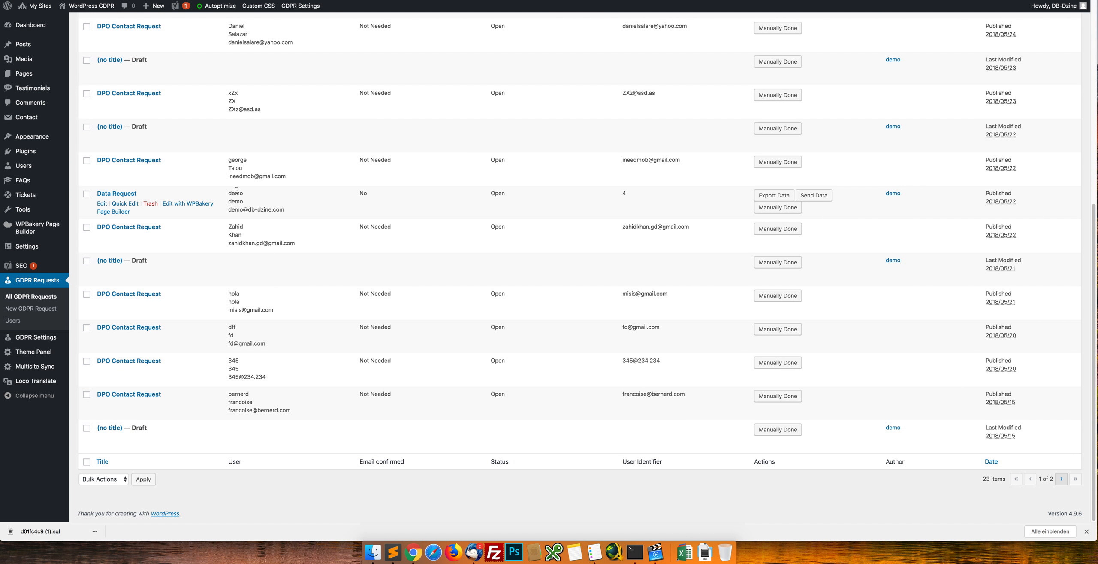
{"action": "left_click_drag", "start_coordinate": [228, 193], "coordinate": [282, 210]}
{"action": "left_click", "coordinate": [315, 204]}
{"action": "left_click_drag", "start_coordinate": [358, 193], "coordinate": [376, 196]}
{"action": "double_click", "coordinate": [496, 192]}
{"action": "left_click", "coordinate": [500, 192]}
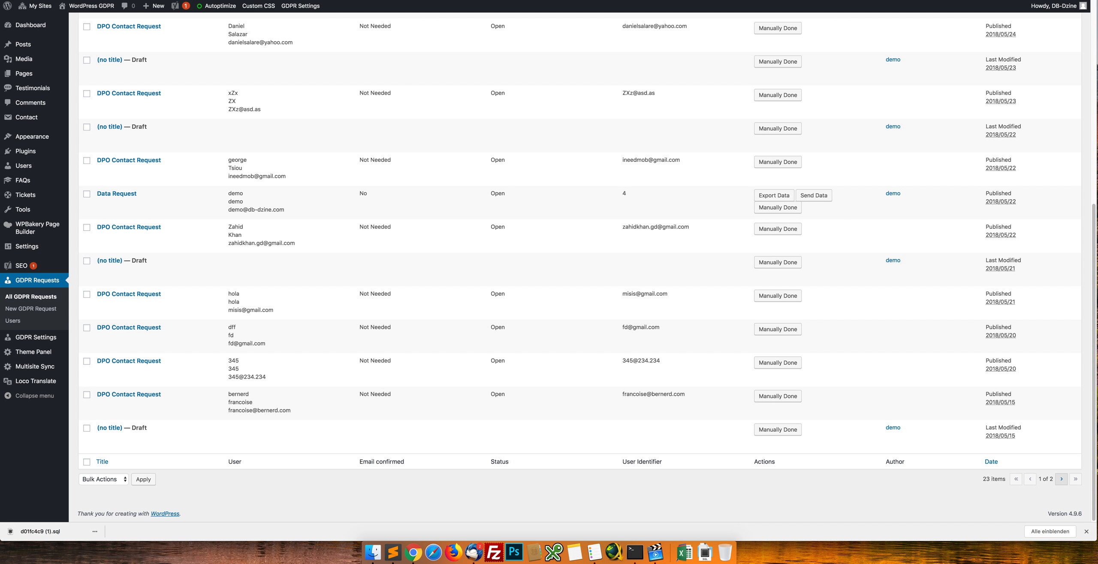
Open the Data Breach section of the GDPR settings and read through the Data Breach Email Text
{"action": "key", "text": "ctrl+Tab"}
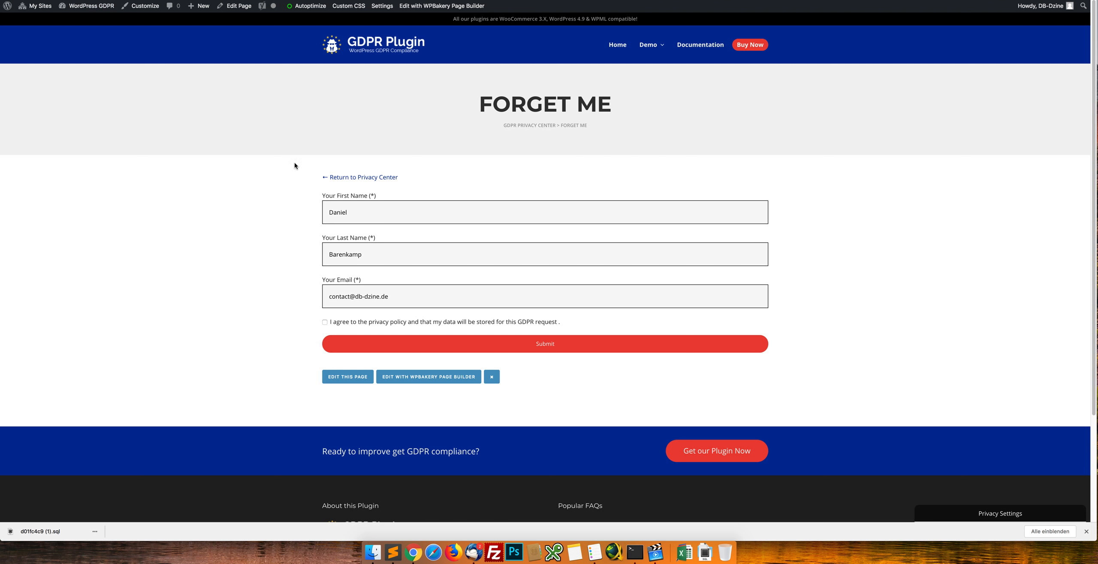
{"action": "key", "text": "ctrl+Tab"}
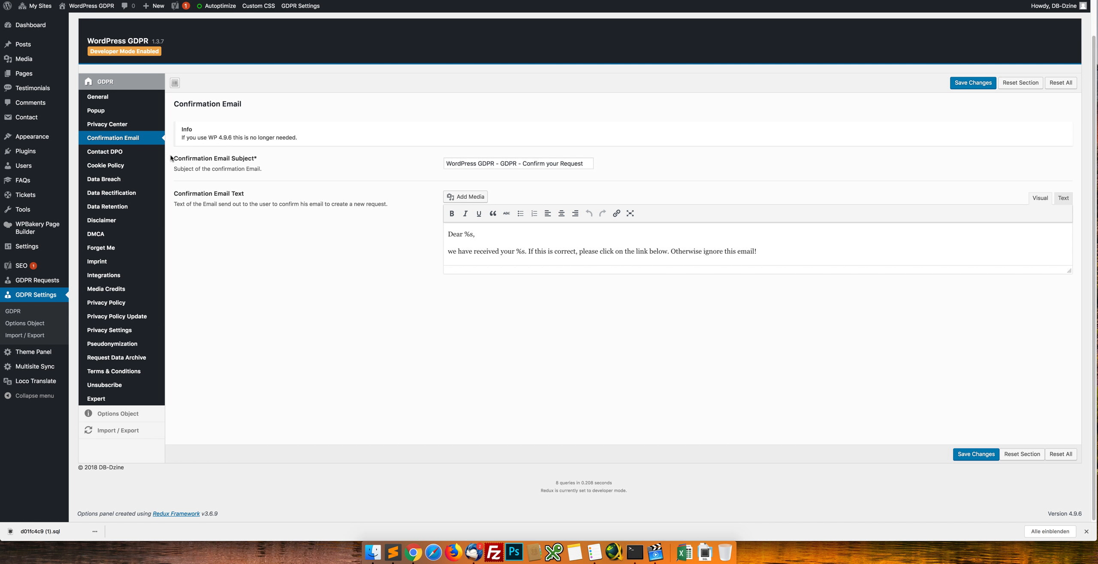
{"action": "left_click", "coordinate": [113, 180]}
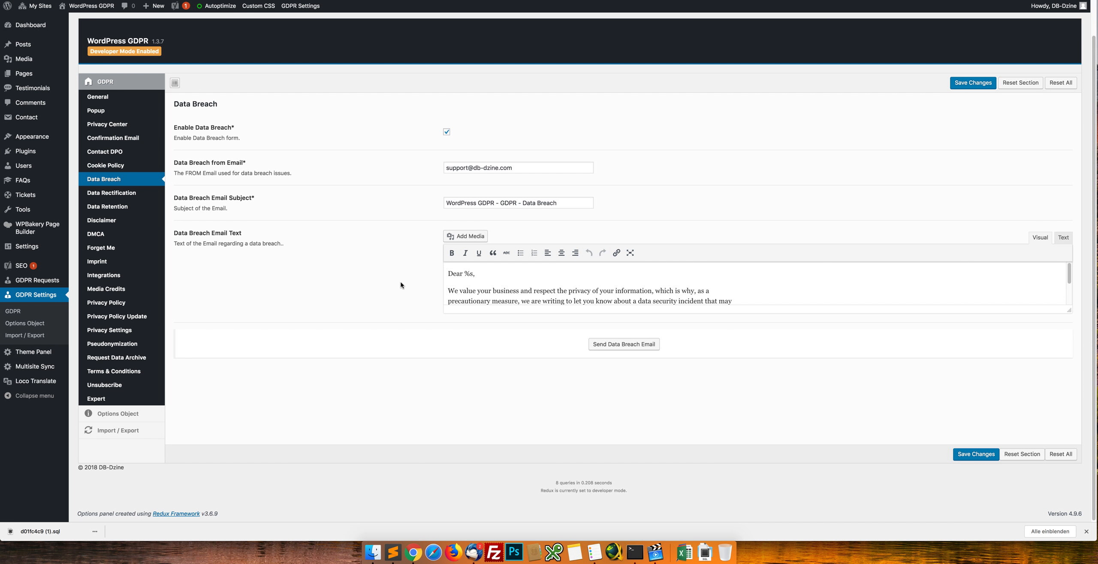
{"action": "scroll", "coordinate": [576, 293], "scroll_direction": "down", "scroll_amount": 2}
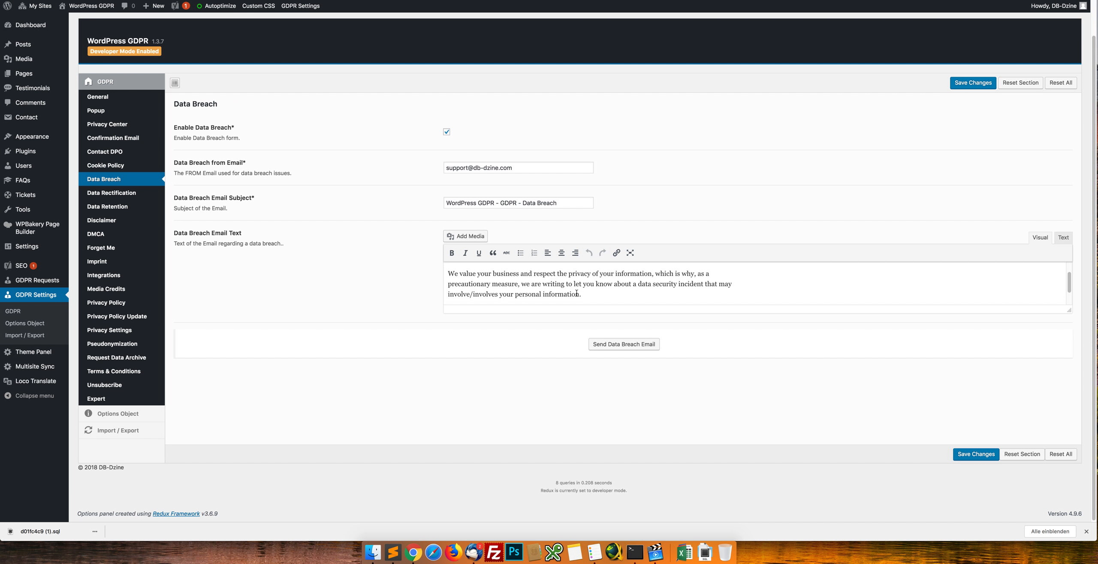
{"action": "scroll", "coordinate": [576, 293], "scroll_direction": "down", "scroll_amount": 2}
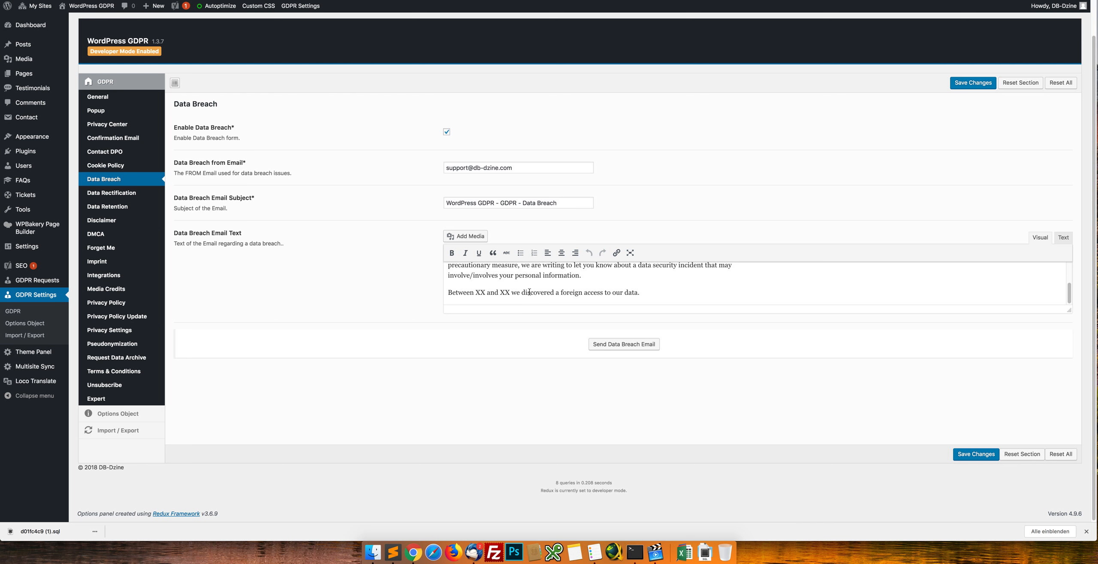
Review the Data Breach email subject and text, and open the Data Retention section to examine its user deletion settings
{"action": "scroll", "coordinate": [514, 290], "scroll_direction": "up", "scroll_amount": 4}
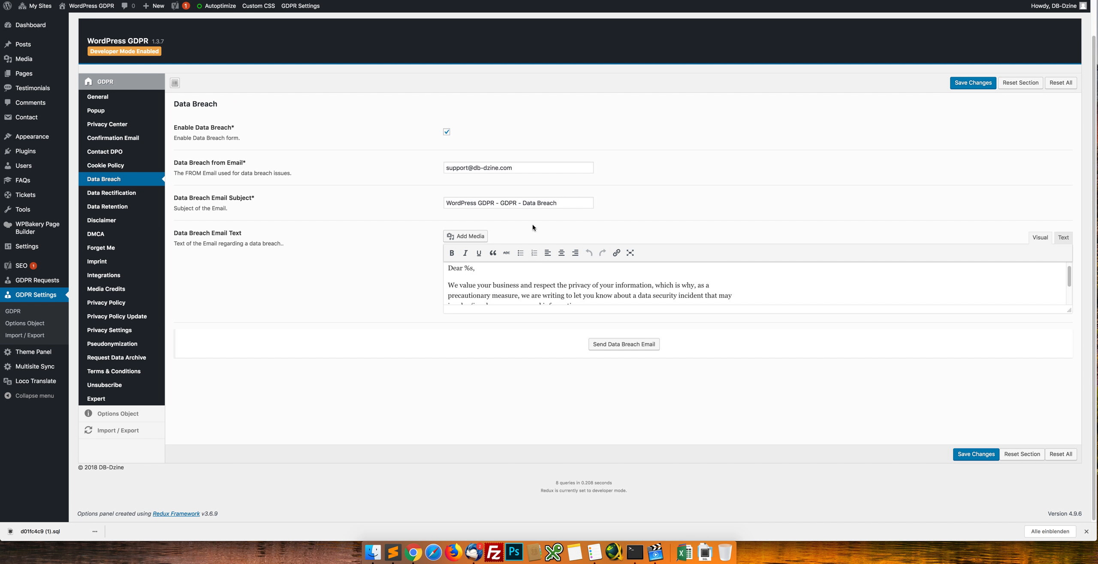
{"action": "left_click_drag", "start_coordinate": [576, 207], "coordinate": [445, 203]}
{"action": "left_click", "coordinate": [375, 200]}
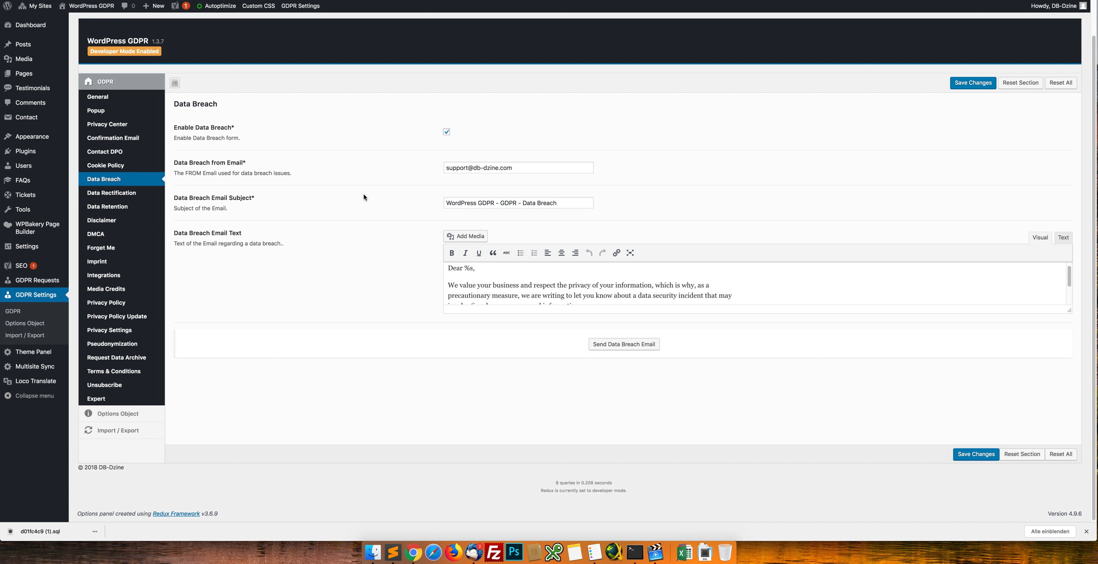
{"action": "left_click", "coordinate": [127, 195]}
{"action": "left_click", "coordinate": [123, 207]}
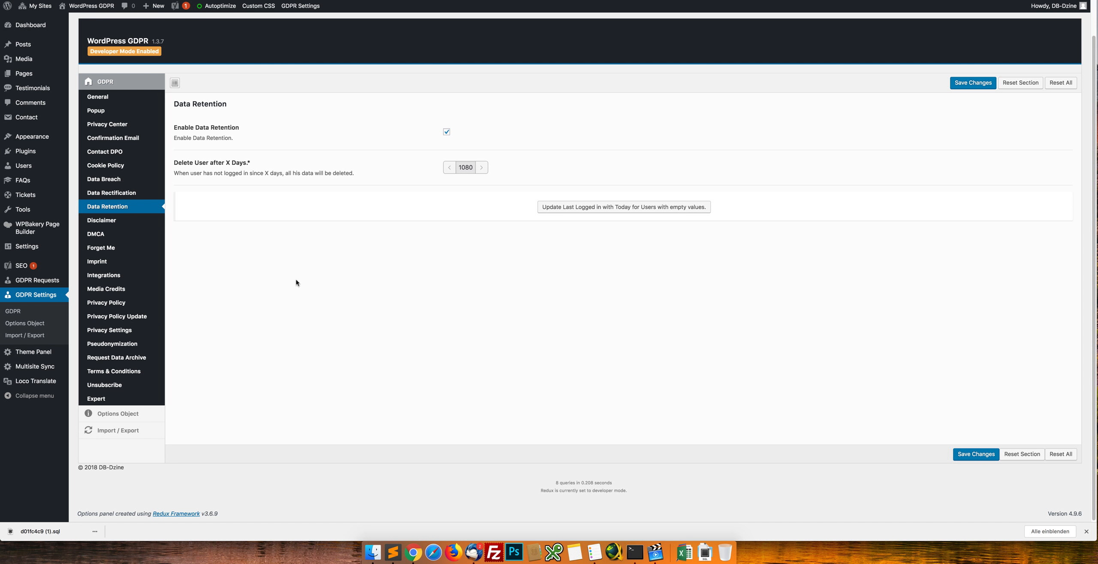
Open the Forget Me settings section and compare it with the Forget Me form on the website
{"action": "left_click", "coordinate": [101, 248]}
{"action": "scroll", "coordinate": [297, 289], "scroll_direction": "up", "scroll_amount": 1}
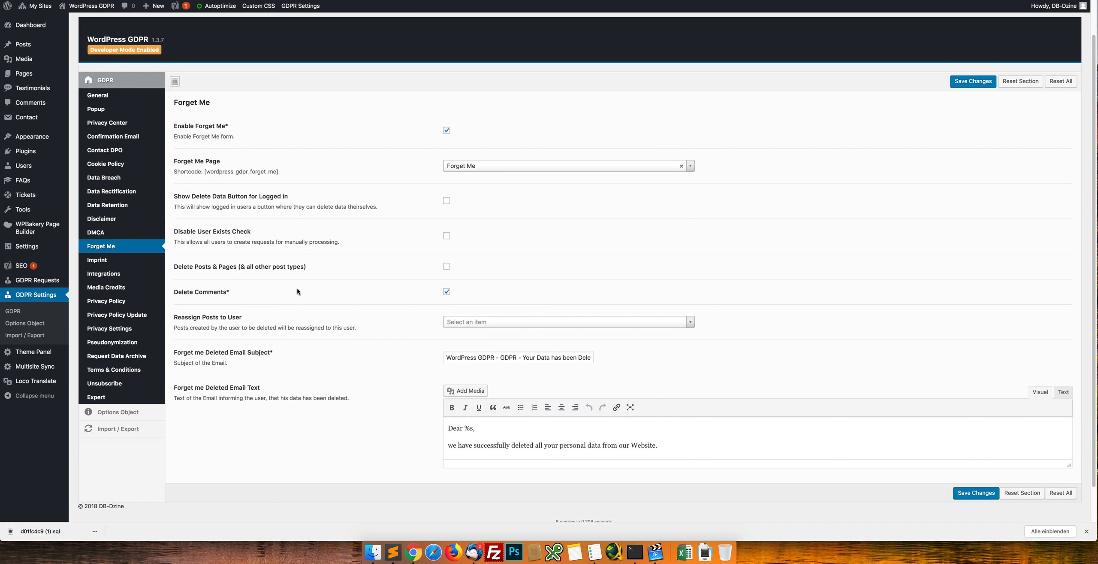
{"action": "key", "text": "ctrl+Tab"}
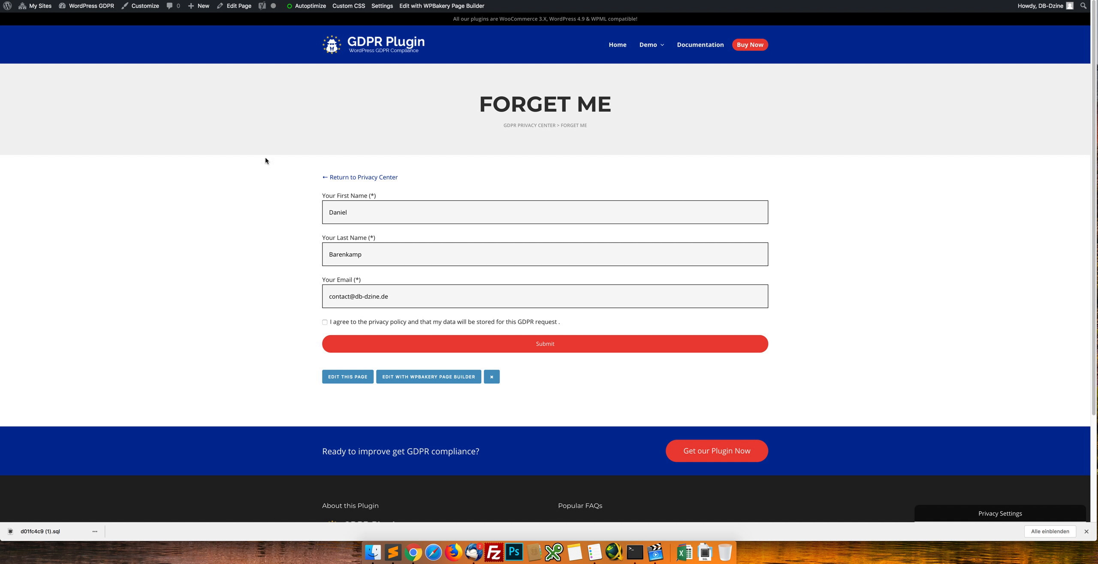
{"action": "left_click", "coordinate": [71, 0]}
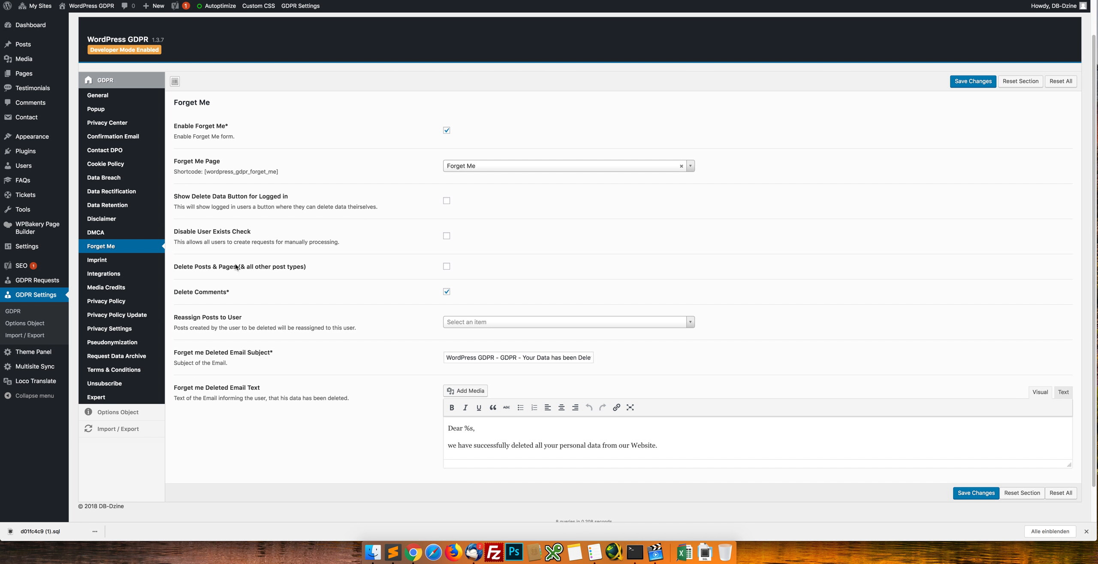
Examine the Delete Posts & Pages option and turn on Disable User Exists Check in the Forget Me settings
{"action": "left_click_drag", "start_coordinate": [194, 266], "coordinate": [347, 269]}
{"action": "left_click", "coordinate": [348, 269]}
{"action": "left_click_drag", "start_coordinate": [198, 265], "coordinate": [231, 267]}
{"action": "left_click", "coordinate": [393, 271]}
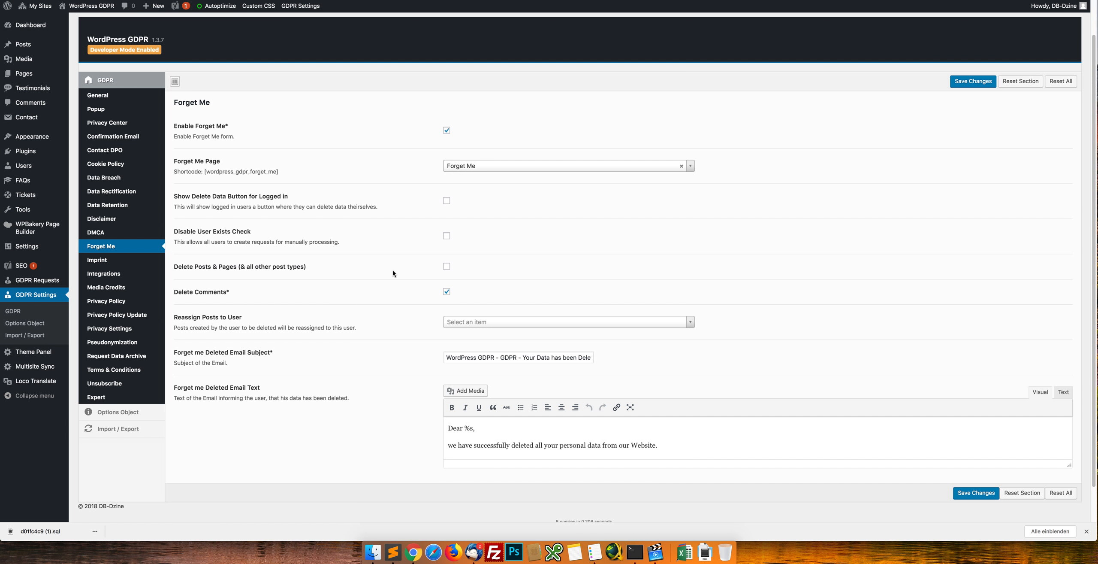
{"action": "left_click_drag", "start_coordinate": [250, 232], "coordinate": [204, 231]}
{"action": "left_click", "coordinate": [204, 231]}
{"action": "left_click", "coordinate": [446, 235]}
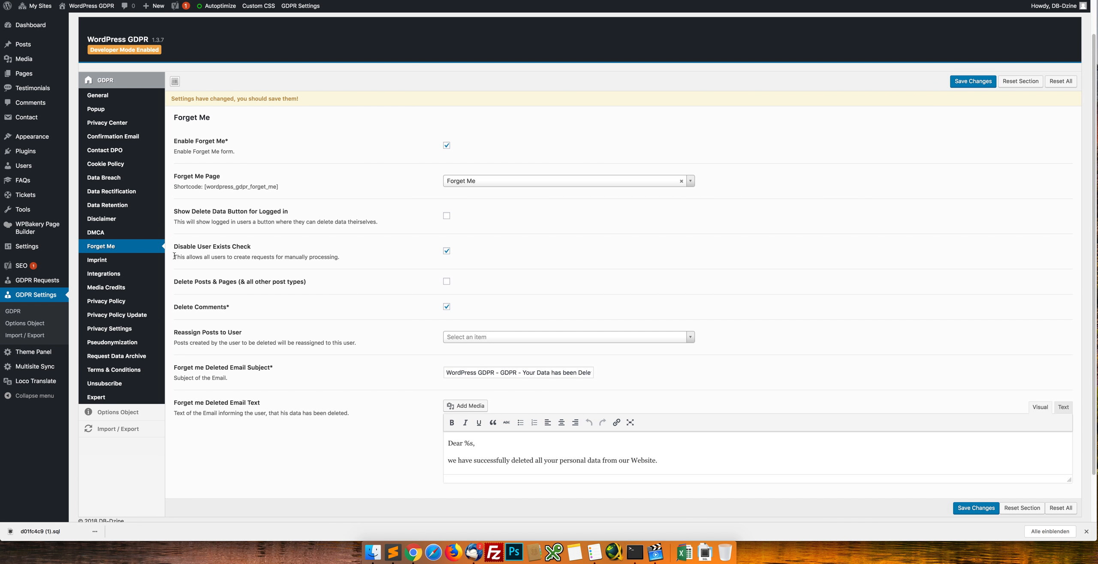
Look through the Media Credits and Privacy Policy sections and read the Privacy Policy Update Email Text with its link placeholder
{"action": "left_click", "coordinate": [120, 293]}
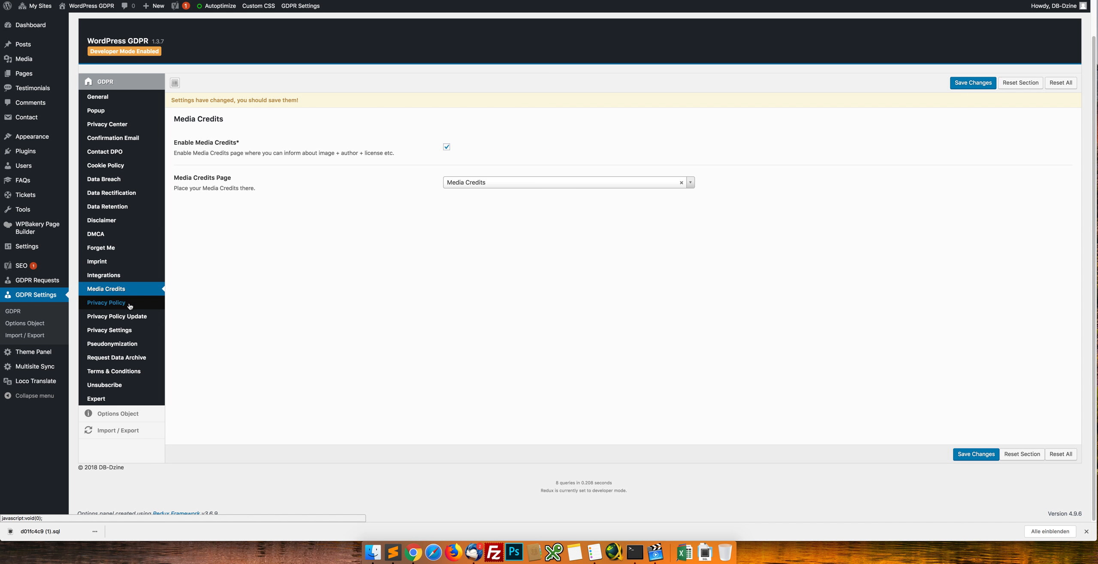
{"action": "left_click", "coordinate": [122, 303]}
{"action": "left_click", "coordinate": [116, 321]}
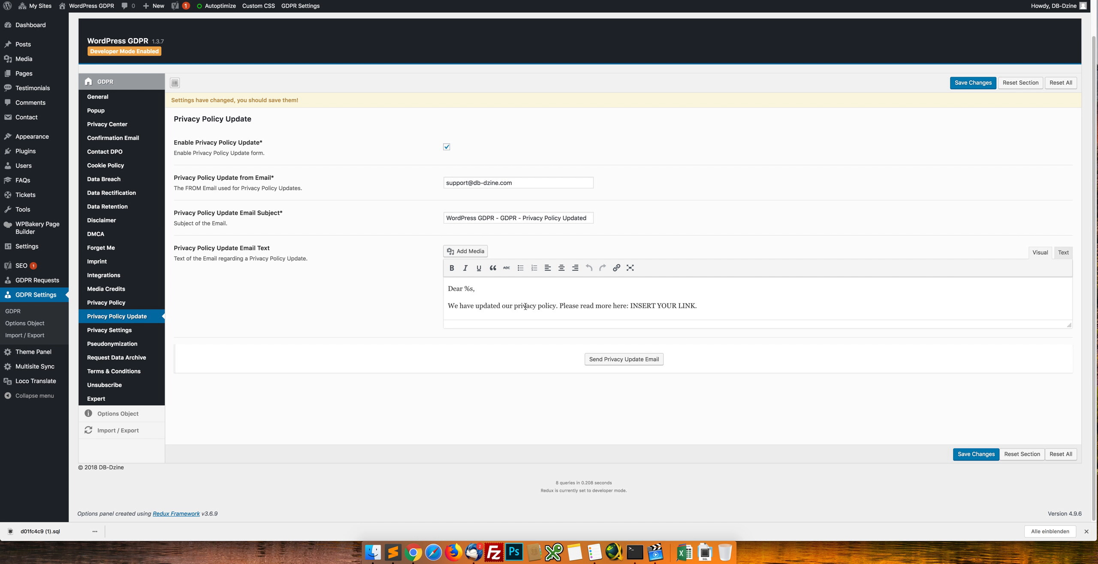
{"action": "left_click_drag", "start_coordinate": [583, 308], "coordinate": [627, 306]}
{"action": "left_click_drag", "start_coordinate": [698, 307], "coordinate": [643, 306]}
{"action": "left_click", "coordinate": [652, 306]}
Open the Request Data Archive section and examine the Export Data as HTML Table option
{"action": "left_click", "coordinate": [141, 361]}
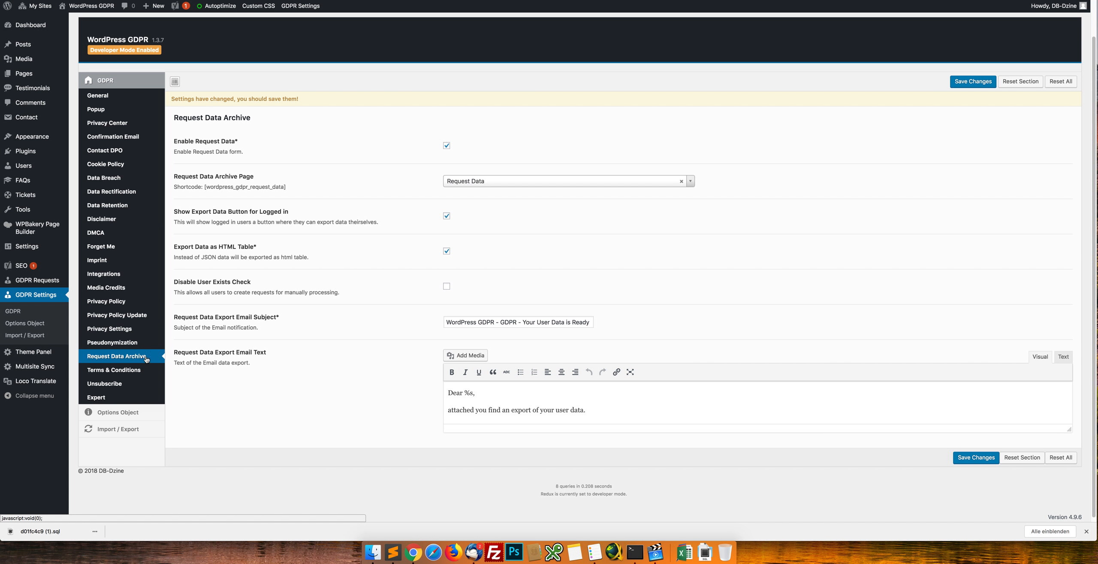
{"action": "left_click_drag", "start_coordinate": [192, 246], "coordinate": [233, 247]}
{"action": "double_click", "coordinate": [201, 246]}
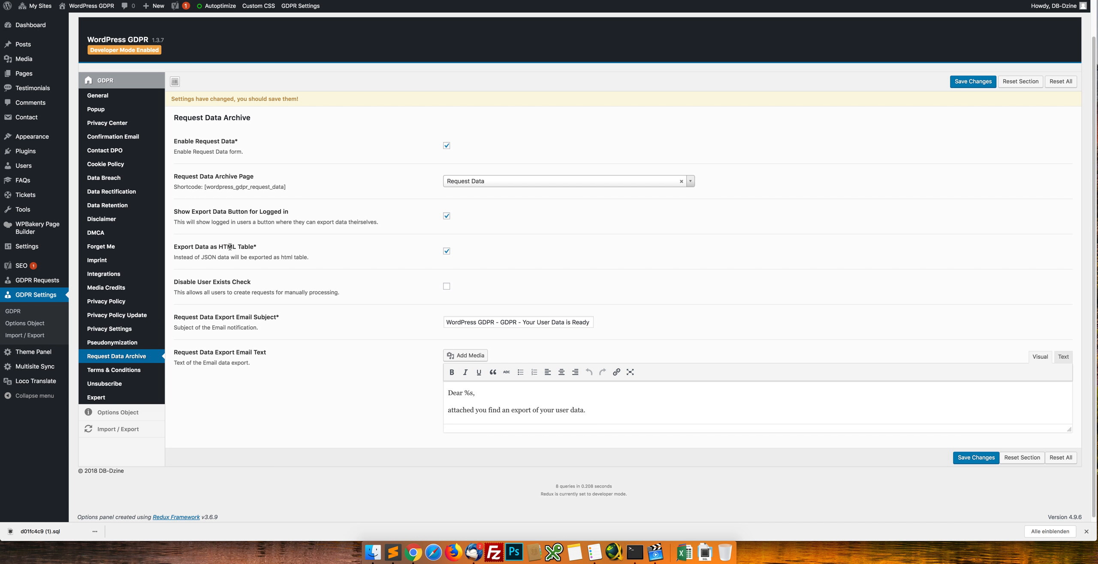
{"action": "double_click", "coordinate": [230, 246]}
{"action": "left_click", "coordinate": [274, 249]}
{"action": "scroll", "coordinate": [326, 288], "scroll_direction": "down", "scroll_amount": 1}
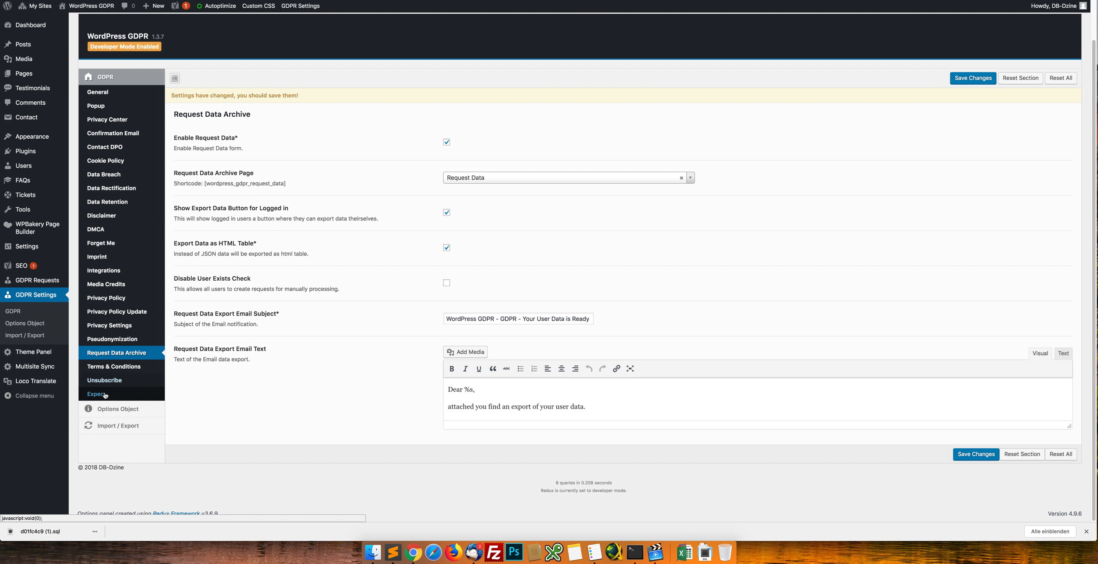
View the Terms & Conditions and Unsubscribe sections and their assigned pages
{"action": "left_click", "coordinate": [117, 366]}
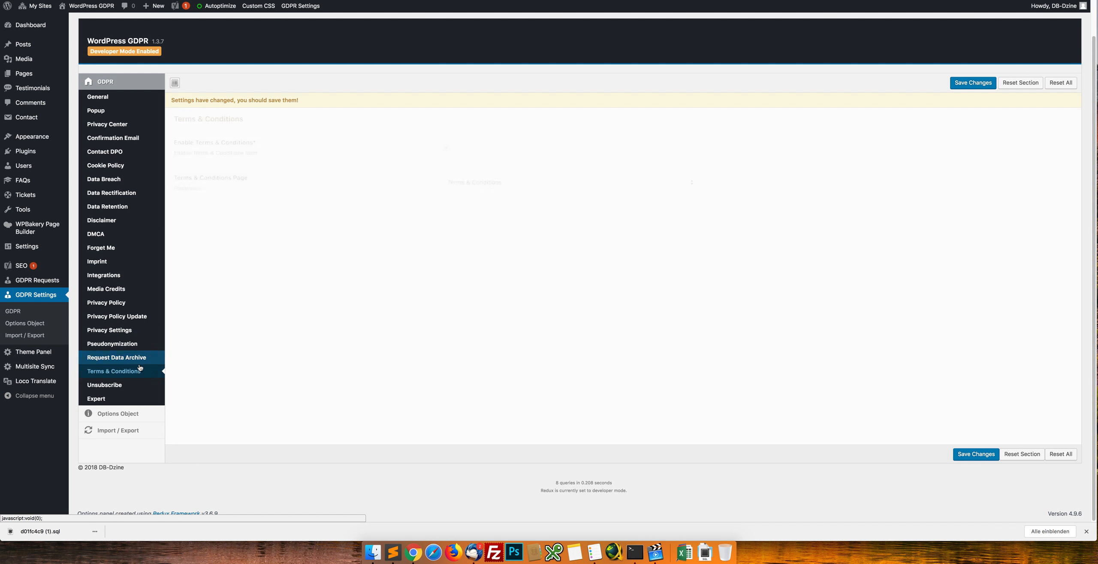
{"action": "left_click", "coordinate": [119, 385]}
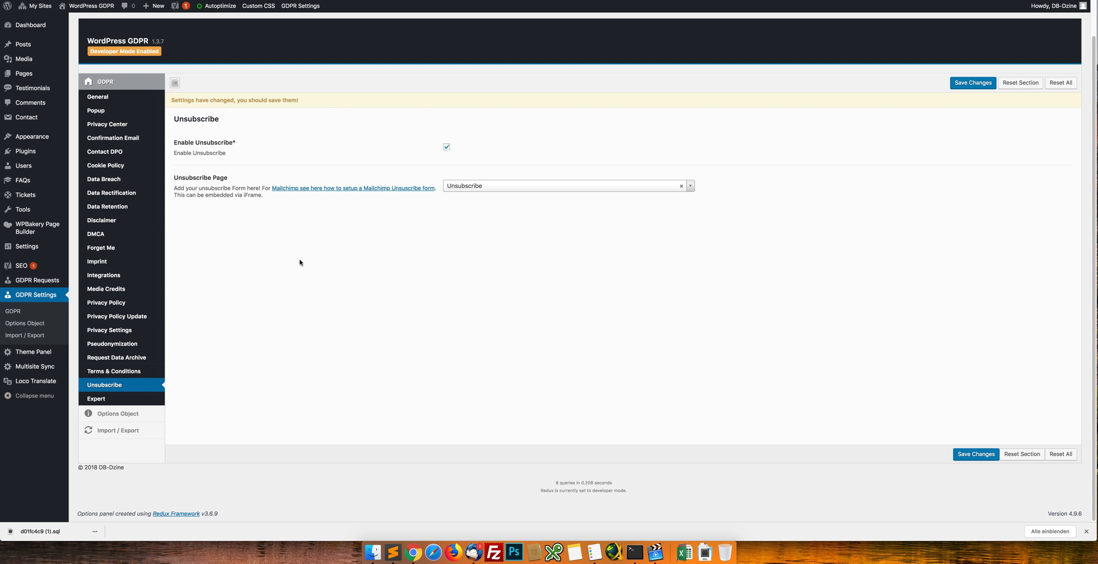
In the Integrations section, turn off Comments, Cloudflare, Google Analytics, Google Adwords, Google Tag Manager and Hot Jar
{"action": "left_click", "coordinate": [105, 276]}
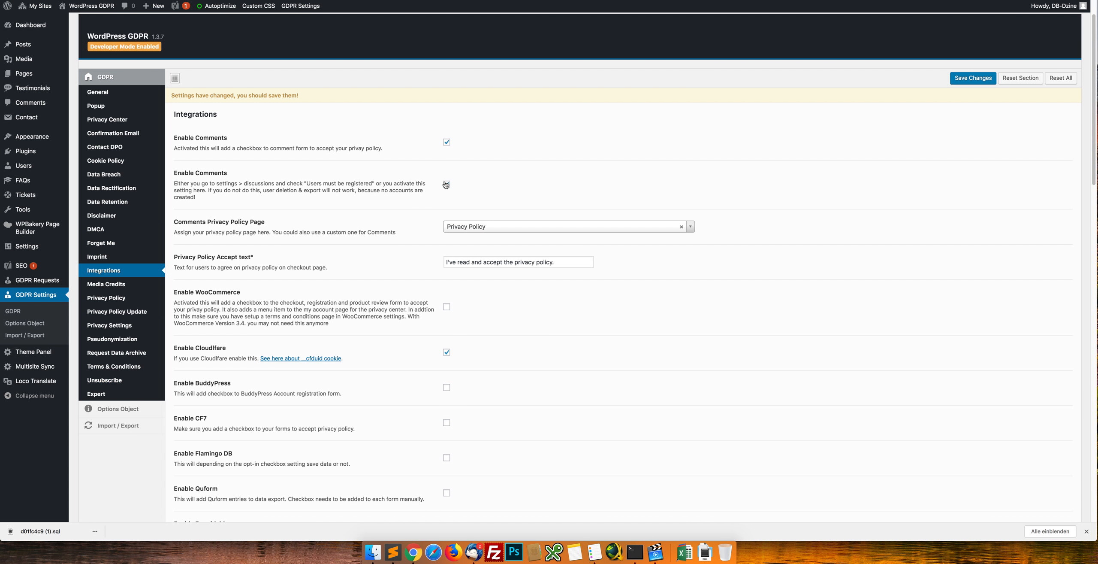
{"action": "left_click", "coordinate": [446, 143]}
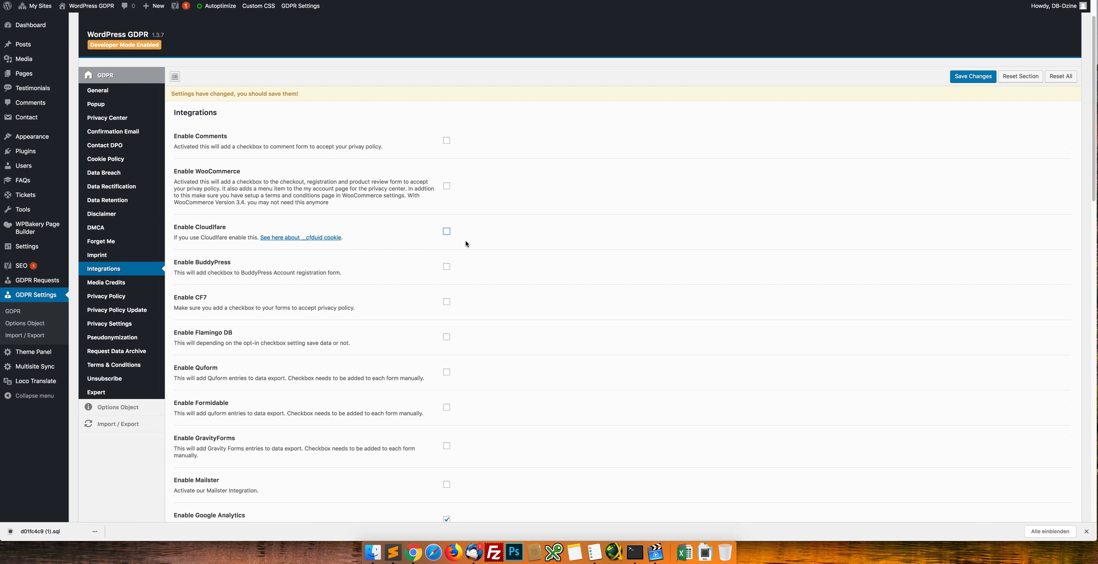
{"action": "scroll", "coordinate": [467, 243], "scroll_direction": "down", "scroll_amount": 5}
{"action": "left_click", "coordinate": [446, 312]}
{"action": "left_click", "coordinate": [447, 348]}
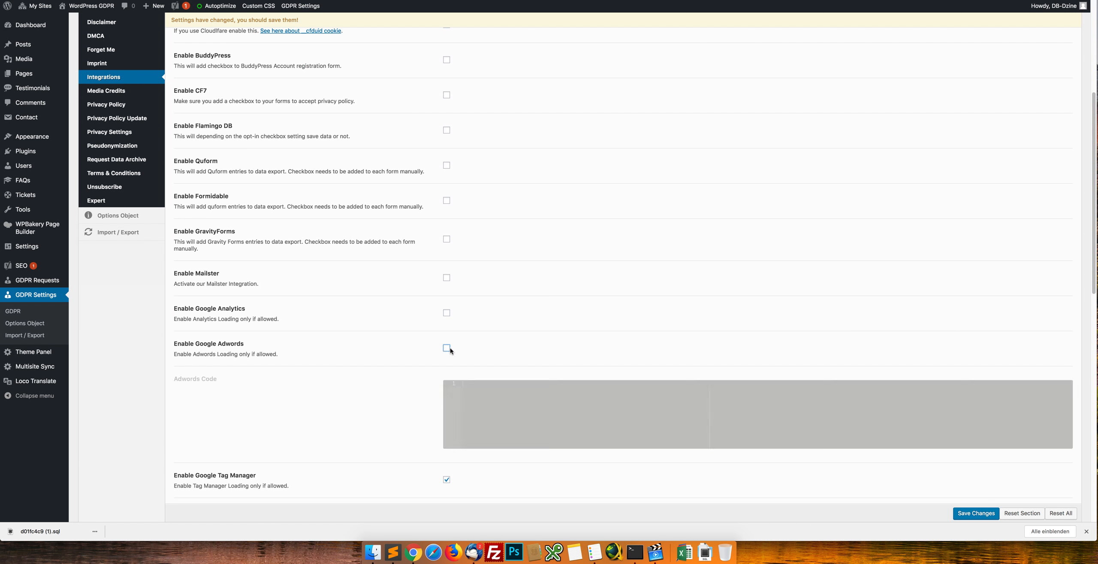
{"action": "scroll", "coordinate": [447, 343], "scroll_direction": "down", "scroll_amount": 3}
{"action": "left_click", "coordinate": [446, 293]}
{"action": "scroll", "coordinate": [446, 309], "scroll_direction": "down", "scroll_amount": 1}
{"action": "left_click", "coordinate": [447, 312]}
{"action": "scroll", "coordinate": [428, 322], "scroll_direction": "down", "scroll_amount": 3}
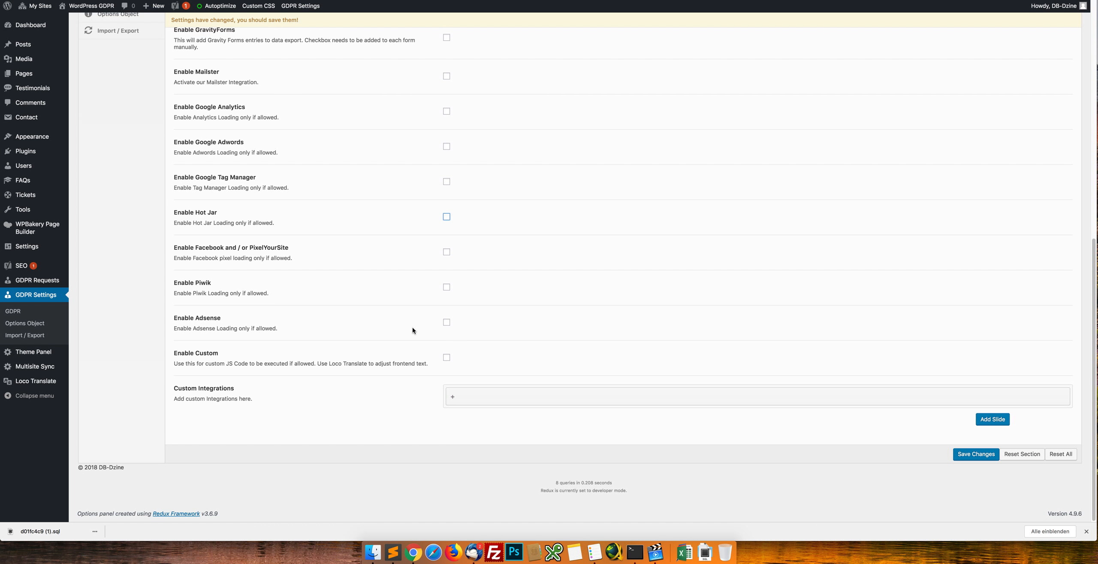
{"action": "scroll", "coordinate": [372, 317], "scroll_direction": "up", "scroll_amount": 10}
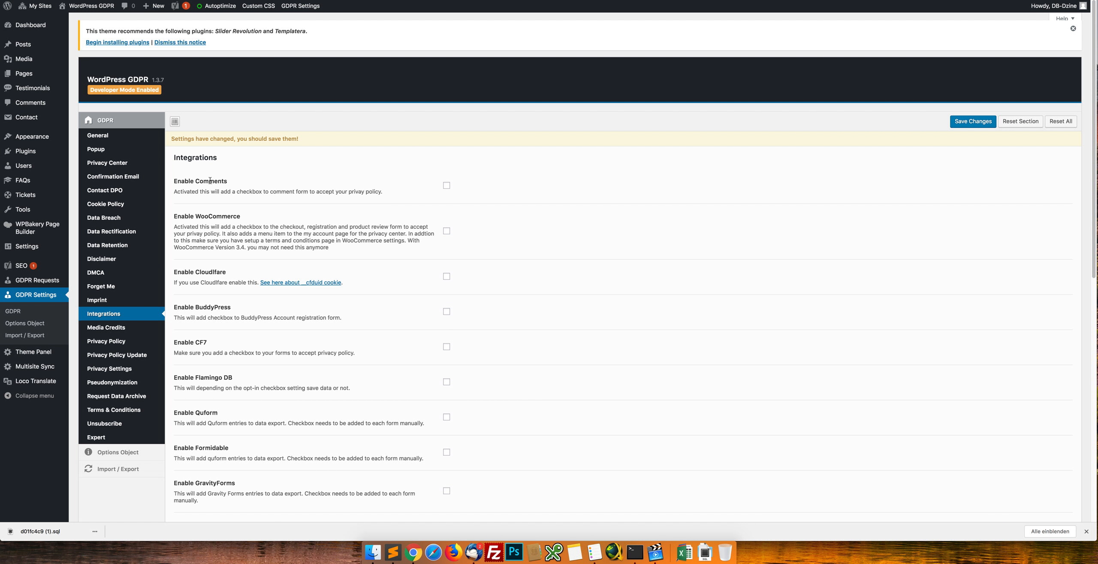
Turn on the WooCommerce integration, examine its checkout, registration and privacy accept text options, and turn it off again
{"action": "left_click_drag", "start_coordinate": [199, 180], "coordinate": [309, 184]}
{"action": "left_click", "coordinate": [233, 182]}
{"action": "left_click", "coordinate": [316, 187]}
{"action": "left_click", "coordinate": [446, 231]}
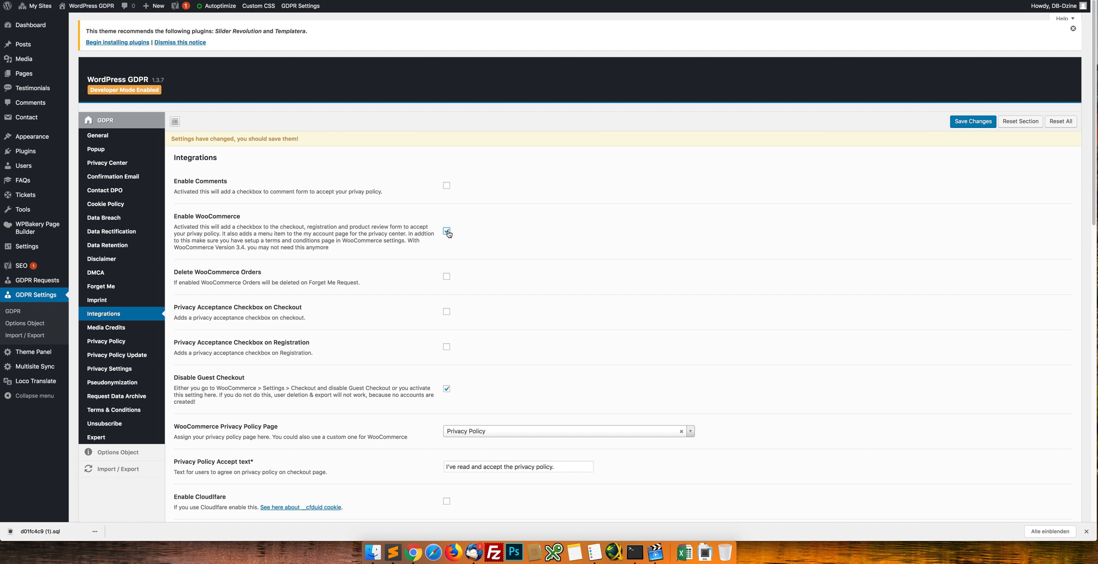
{"action": "scroll", "coordinate": [438, 232], "scroll_direction": "down", "scroll_amount": 2}
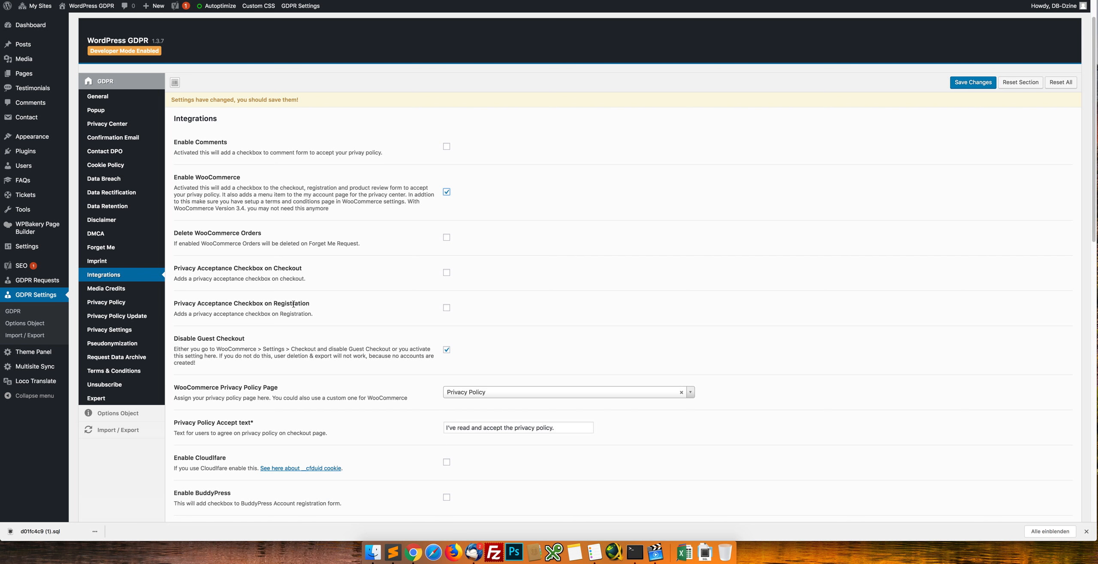
{"action": "scroll", "coordinate": [343, 292], "scroll_direction": "down", "scroll_amount": 2}
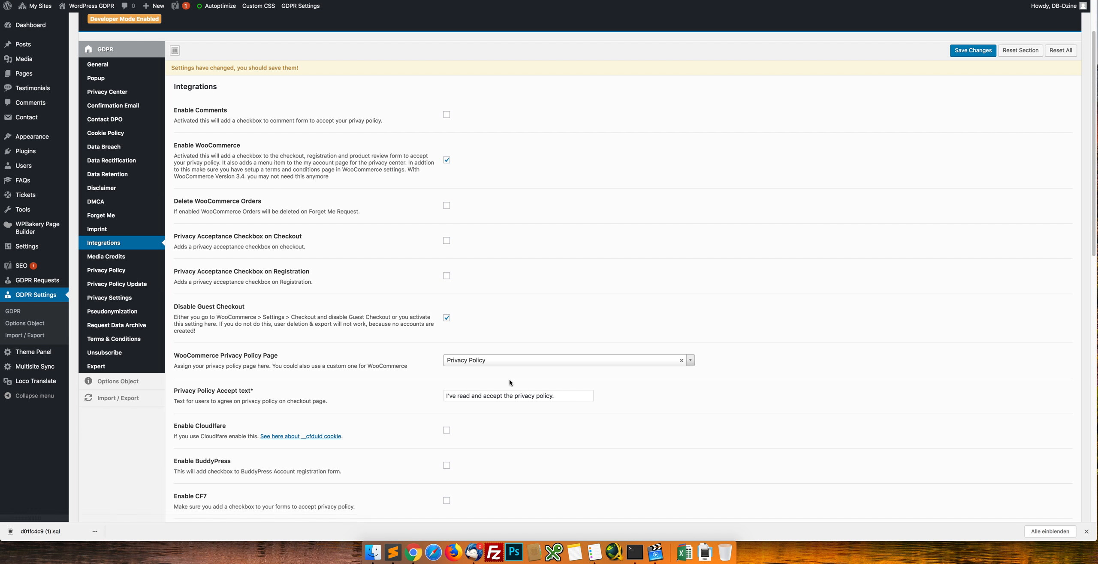
{"action": "left_click_drag", "start_coordinate": [566, 397], "coordinate": [414, 395]}
{"action": "left_click", "coordinate": [393, 392]}
{"action": "left_click", "coordinate": [448, 157]}
Enable the Cloudflare integration
{"action": "scroll", "coordinate": [484, 226], "scroll_direction": "down", "scroll_amount": 1}
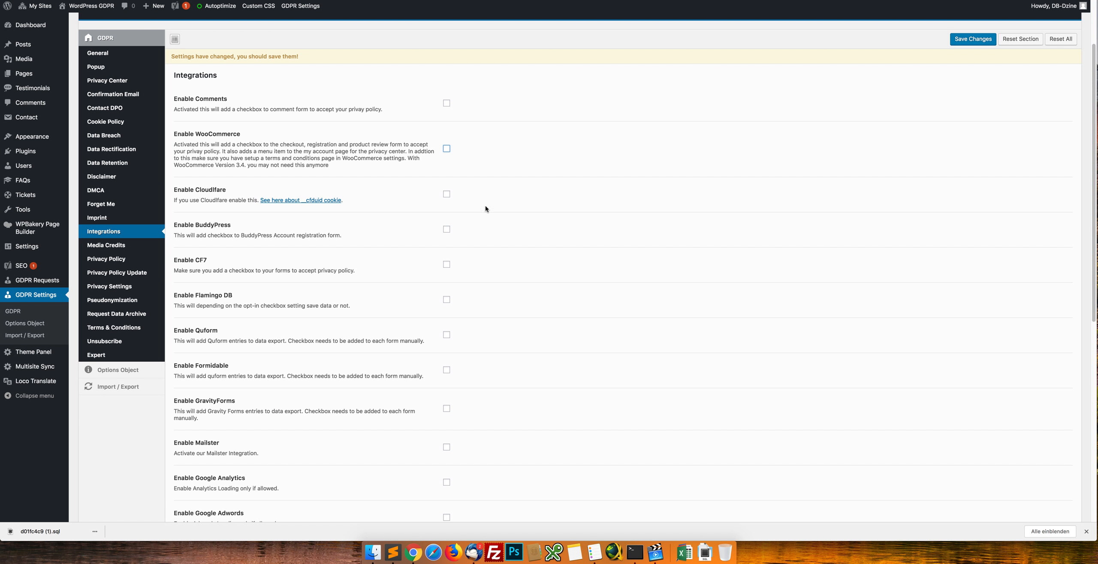
{"action": "left_click", "coordinate": [447, 195]}
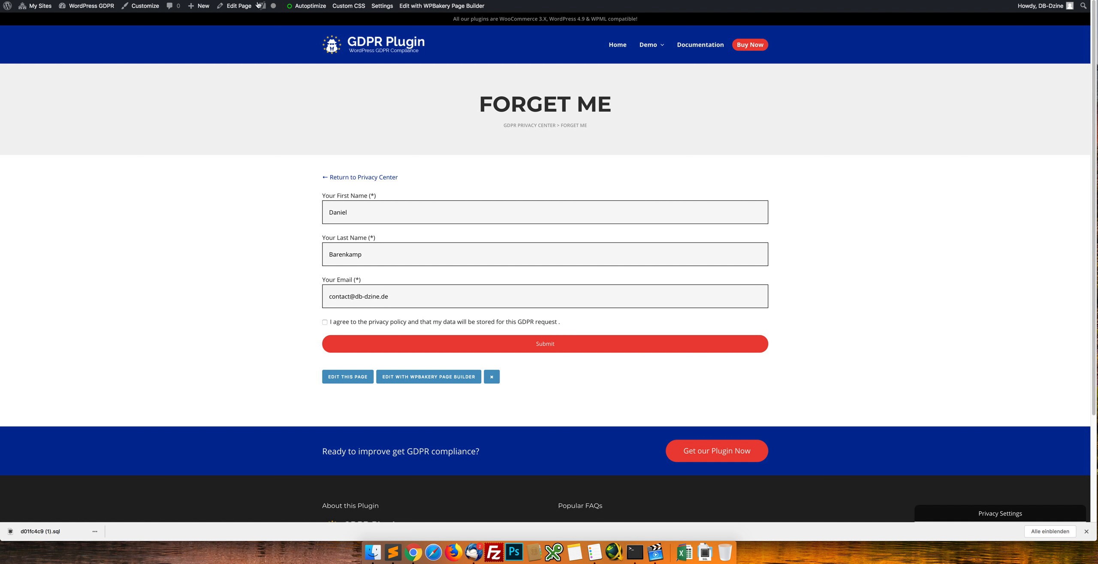
Open the Privacy Settings page from the website's Privacy Center and read the reasons for Cloudflare and Technical Cookies
{"action": "left_click", "coordinate": [359, 177]}
{"action": "scroll", "coordinate": [741, 233], "scroll_direction": "down", "scroll_amount": 2}
{"action": "scroll", "coordinate": [741, 233], "scroll_direction": "down", "scroll_amount": 1}
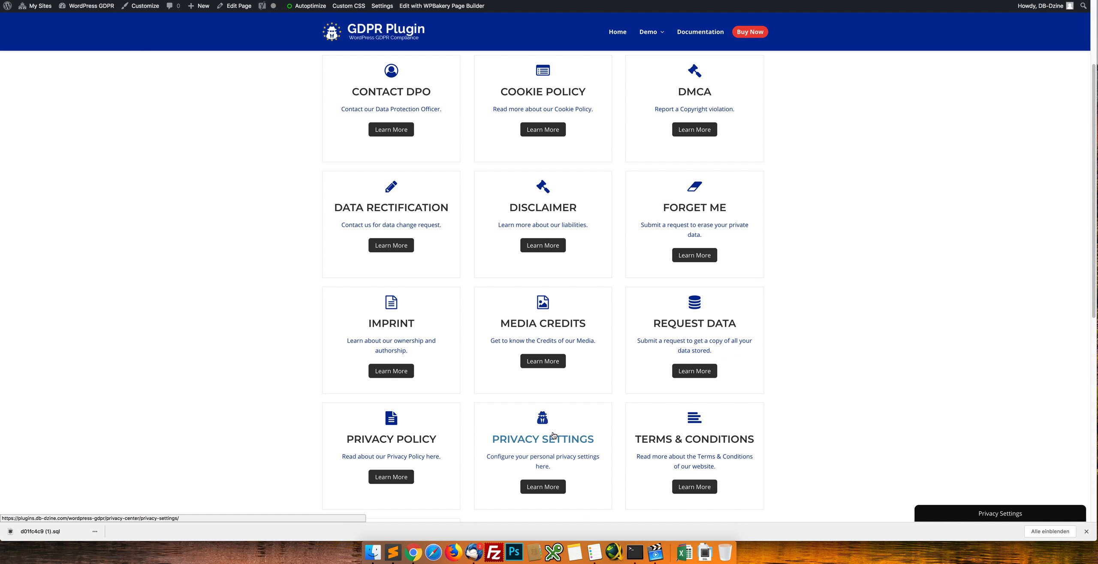
{"action": "left_click", "coordinate": [553, 436]}
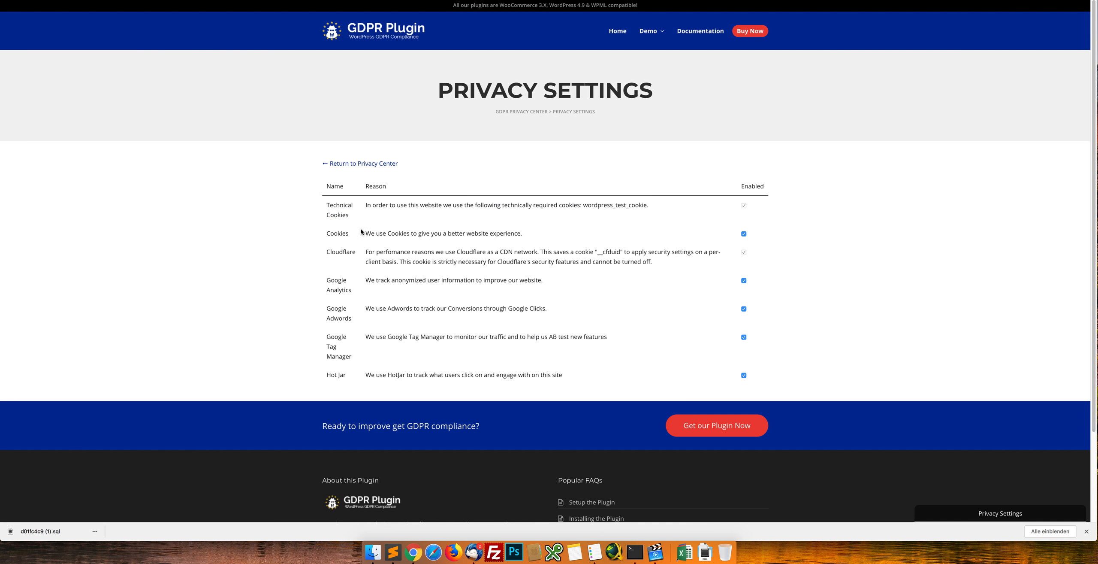
{"action": "left_click_drag", "start_coordinate": [326, 252], "coordinate": [659, 261]}
{"action": "double_click", "coordinate": [608, 252]}
{"action": "left_click", "coordinate": [580, 226]}
{"action": "left_click_drag", "start_coordinate": [372, 205], "coordinate": [644, 210]}
{"action": "left_click", "coordinate": [599, 207]}
{"action": "left_click", "coordinate": [619, 206]}
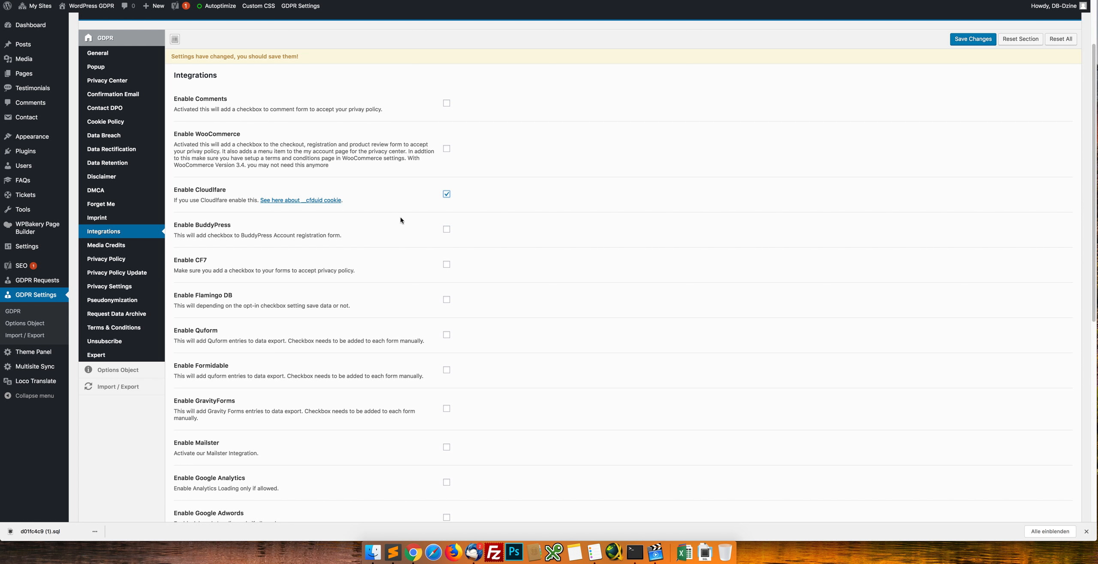
Turn off the Cloudflare integration and examine the CF7, Quform, Formidable and GravityForms integration options
{"action": "scroll", "coordinate": [400, 217], "scroll_direction": "down", "scroll_amount": 1}
{"action": "scroll", "coordinate": [385, 246], "scroll_direction": "down", "scroll_amount": 2}
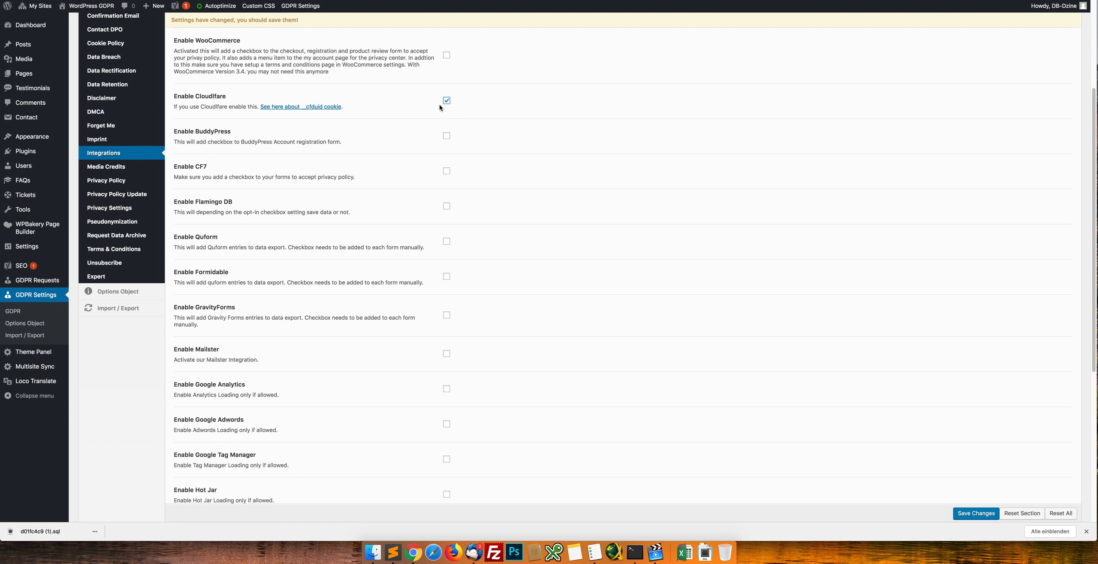
{"action": "left_click", "coordinate": [222, 168]}
{"action": "scroll", "coordinate": [197, 222], "scroll_direction": "down", "scroll_amount": 1}
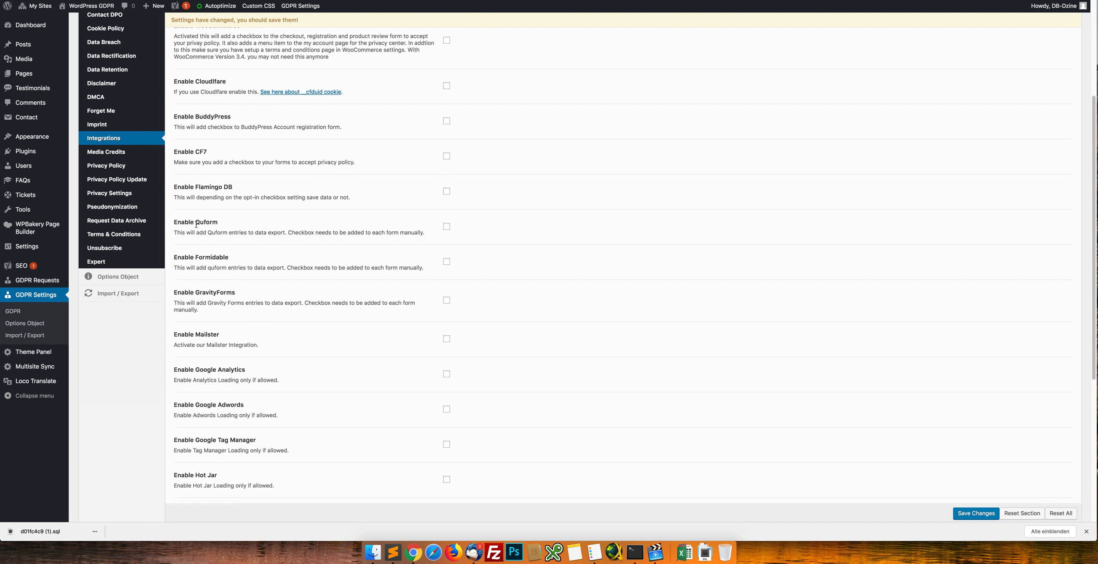
{"action": "double_click", "coordinate": [210, 258]}
{"action": "scroll", "coordinate": [296, 255], "scroll_direction": "down", "scroll_amount": 1}
{"action": "left_click", "coordinate": [314, 255]}
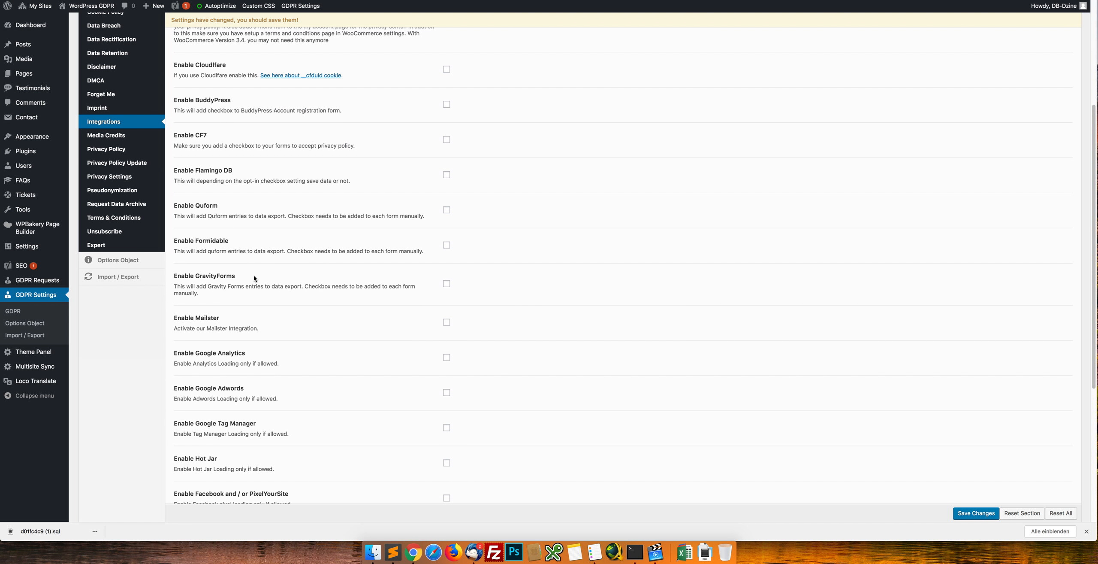
{"action": "scroll", "coordinate": [255, 272], "scroll_direction": "down", "scroll_amount": 4}
{"action": "double_click", "coordinate": [220, 192]}
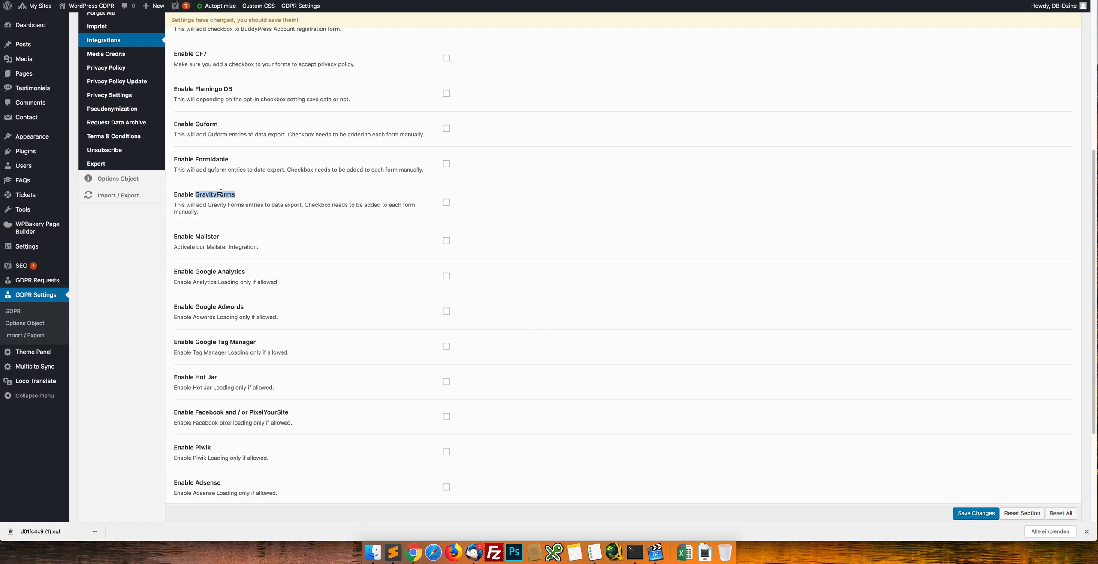
{"action": "left_click", "coordinate": [253, 196]}
{"action": "scroll", "coordinate": [247, 243], "scroll_direction": "down", "scroll_amount": 1}
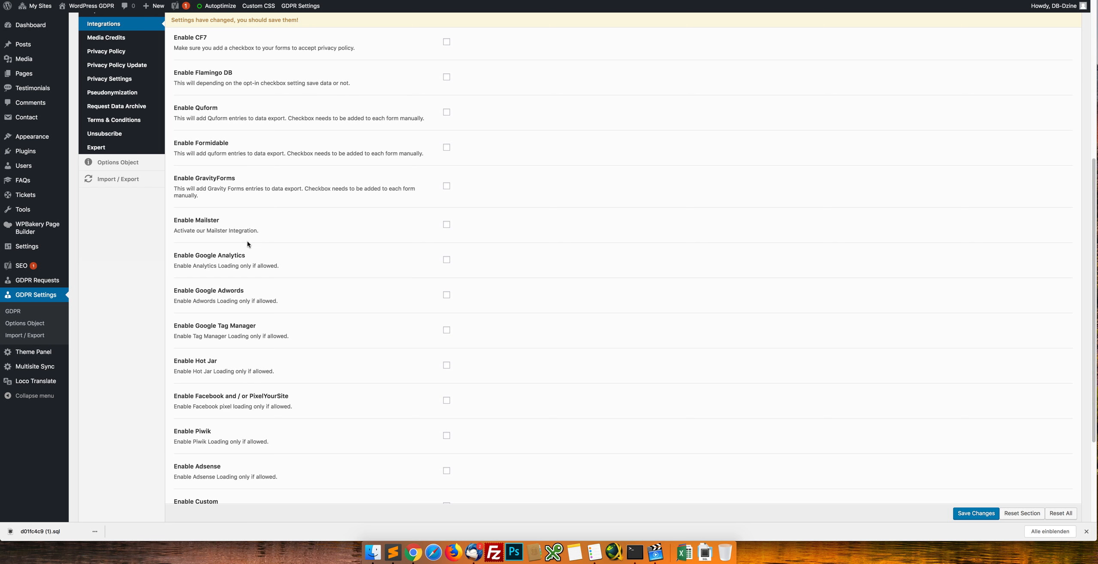
Enable the Google Analytics integration and select the whole script in its Analytics Code field
{"action": "mouse_move", "coordinate": [200, 256]}
{"action": "left_mouse_down"}
{"action": "mouse_move", "coordinate": [250, 255]}
{"action": "mouse_move", "coordinate": [196, 256]}
{"action": "left_mouse_up"}
{"action": "left_click", "coordinate": [297, 257]}
{"action": "scroll", "coordinate": [304, 260], "scroll_direction": "down", "scroll_amount": 1}
{"action": "left_click", "coordinate": [446, 247]}
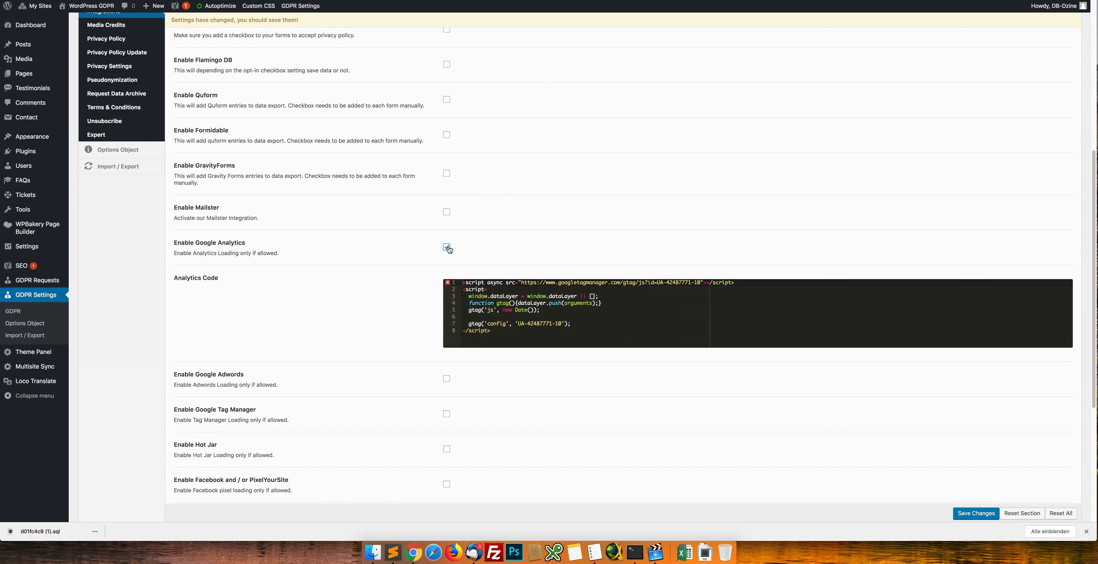
{"action": "left_click_drag", "start_coordinate": [562, 336], "coordinate": [396, 266]}
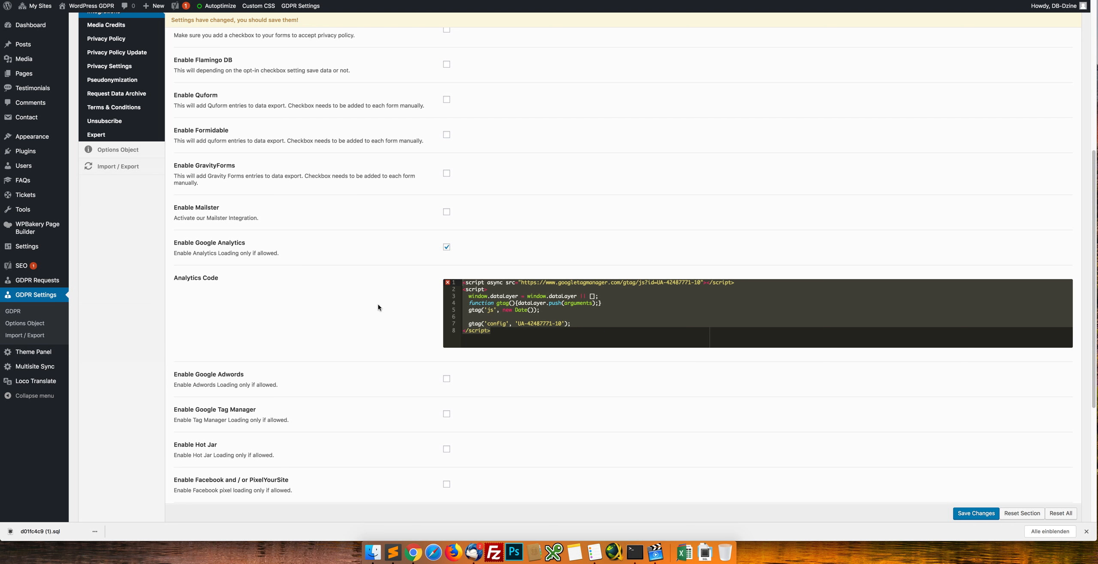
View the Privacy Settings page's source code and search it for "gtag" and "ga('"
{"action": "left_click", "coordinate": [107, 0]}
{"action": "right_click", "coordinate": [135, 163]}
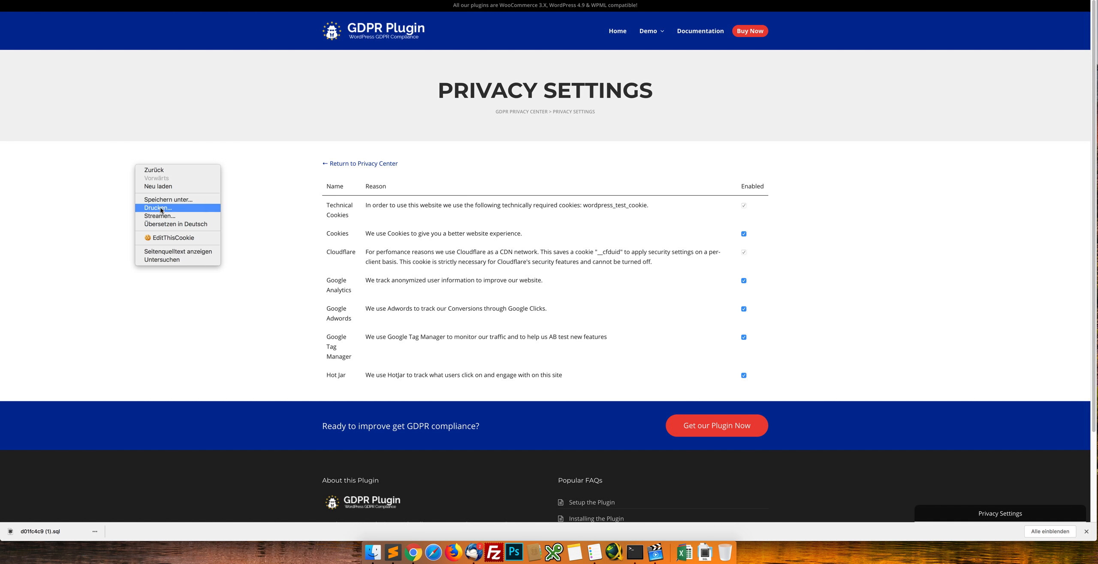
{"action": "left_click", "coordinate": [169, 251]}
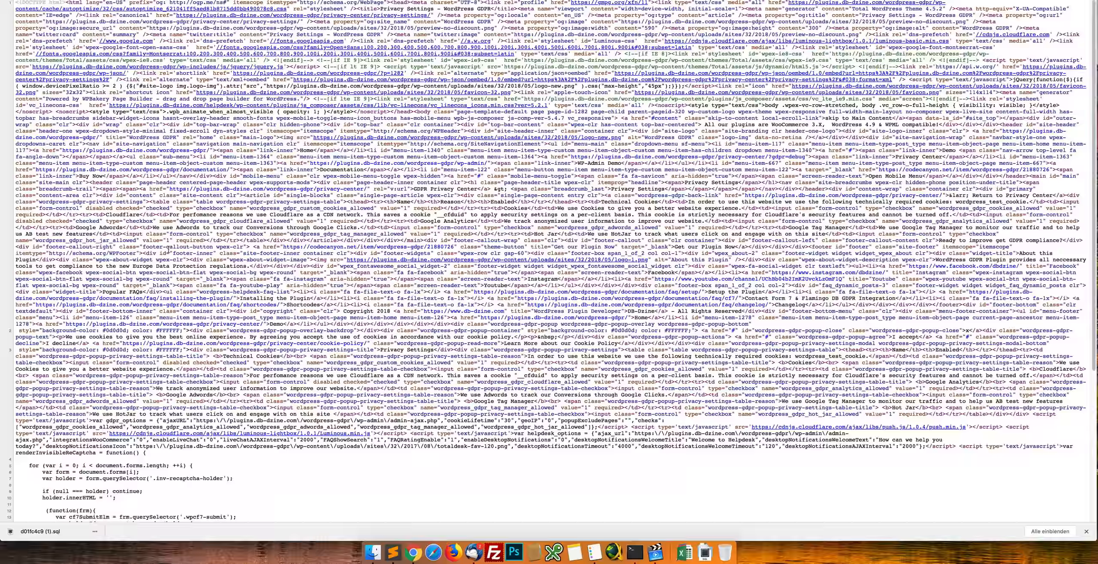
{"action": "key", "text": "super+f"}
{"action": "type", "text": "gtag"}
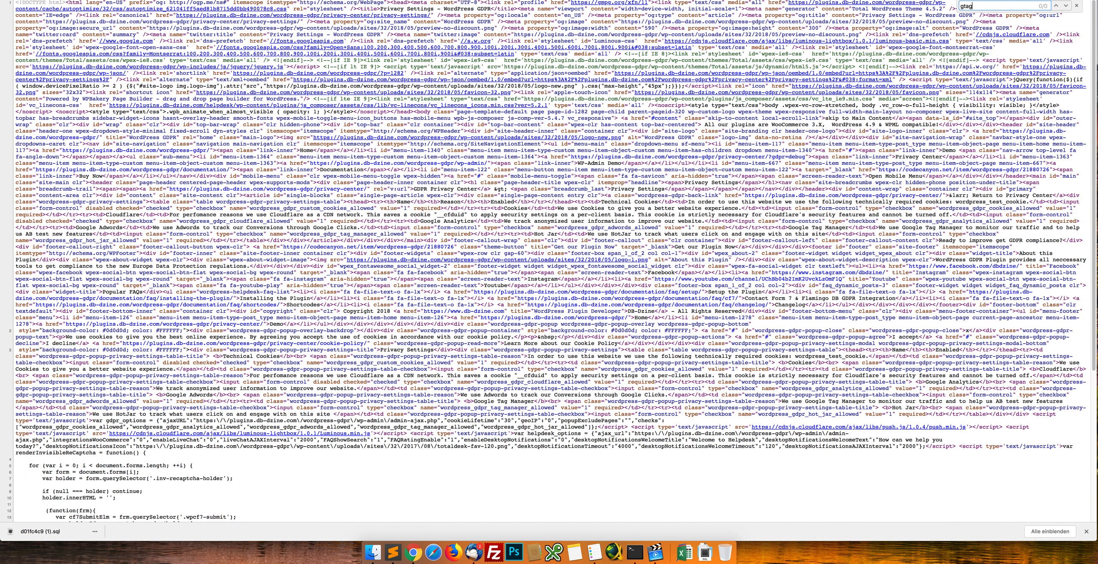
{"action": "key", "text": "BackSpace"}
{"action": "key", "text": "BackSpace"}
{"action": "key", "text": "BackSpace"}
{"action": "type", "text": "a('"}
{"action": "key", "text": "BackSpace"}
{"action": "key", "text": "BackSpace"}
{"action": "key", "text": "BackSpace"}
{"action": "key", "text": "BackSpace"}
{"action": "left_click", "coordinate": [255, 368]}
{"action": "key", "text": "ctrl+Tab"}
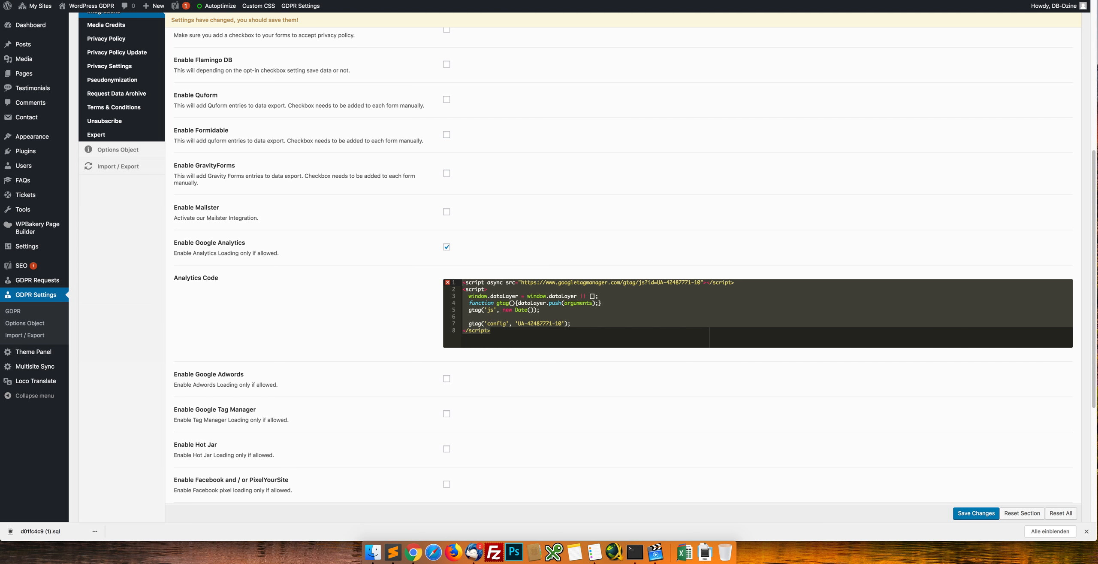
Inspect the Privacy Settings page with the browser's developer tools and expand the head element in the page markup
{"action": "key", "text": "ctrl+Tab"}
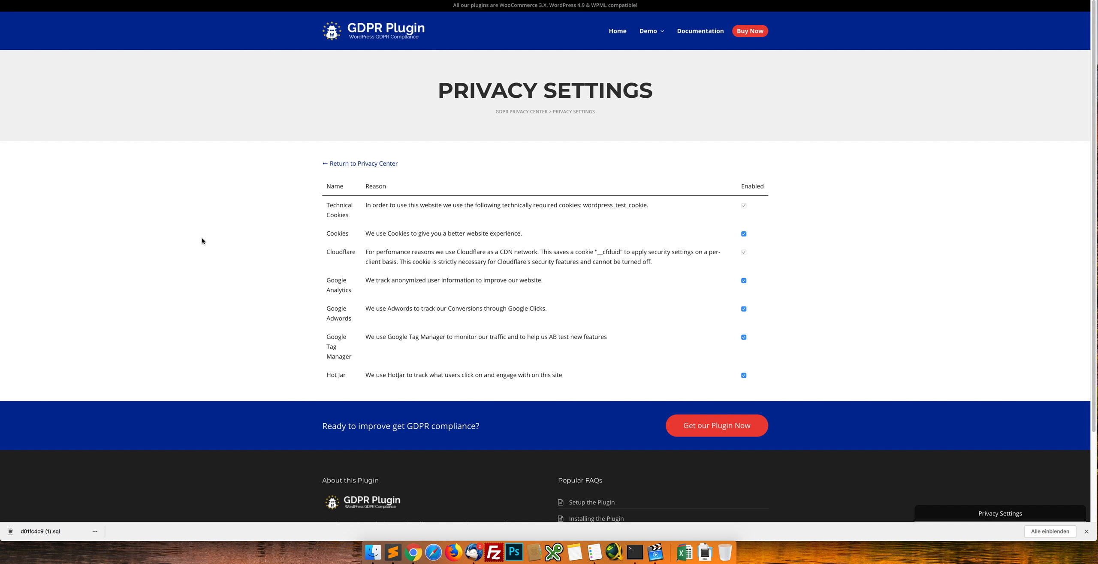
{"action": "left_click_drag", "start_coordinate": [330, 281], "coordinate": [339, 286]}
{"action": "left_click", "coordinate": [339, 286]}
{"action": "right_click", "coordinate": [204, 306]}
{"action": "left_click", "coordinate": [235, 401]}
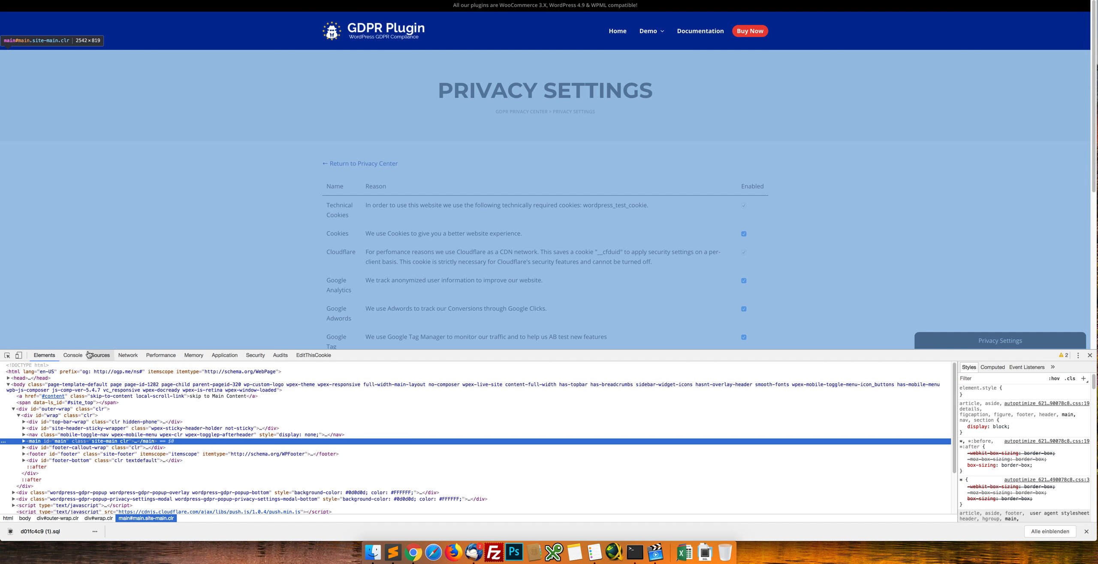
{"action": "left_click", "coordinate": [73, 354]}
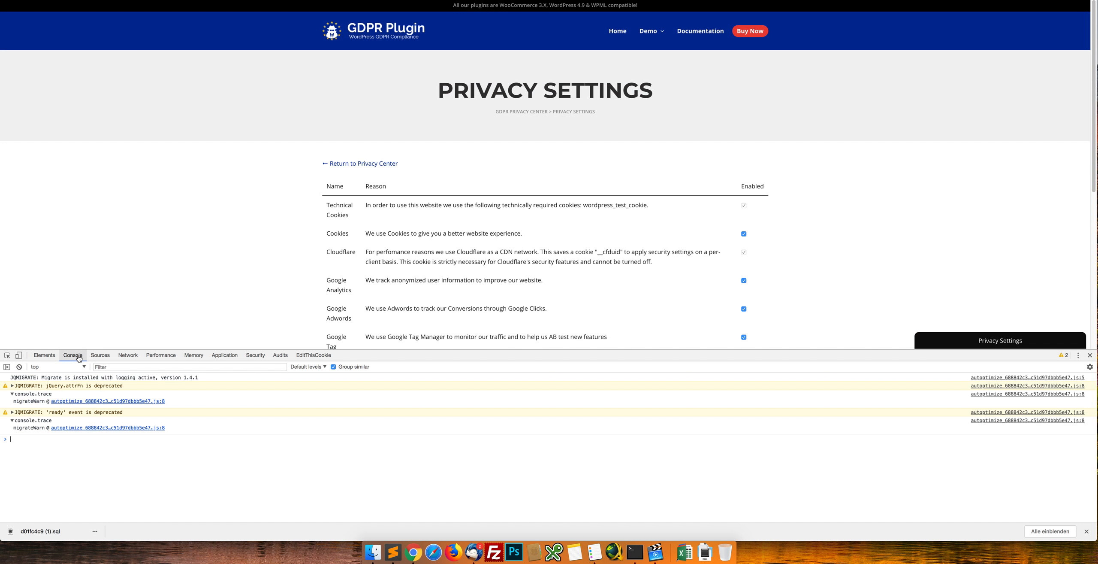
{"action": "left_click", "coordinate": [55, 358]}
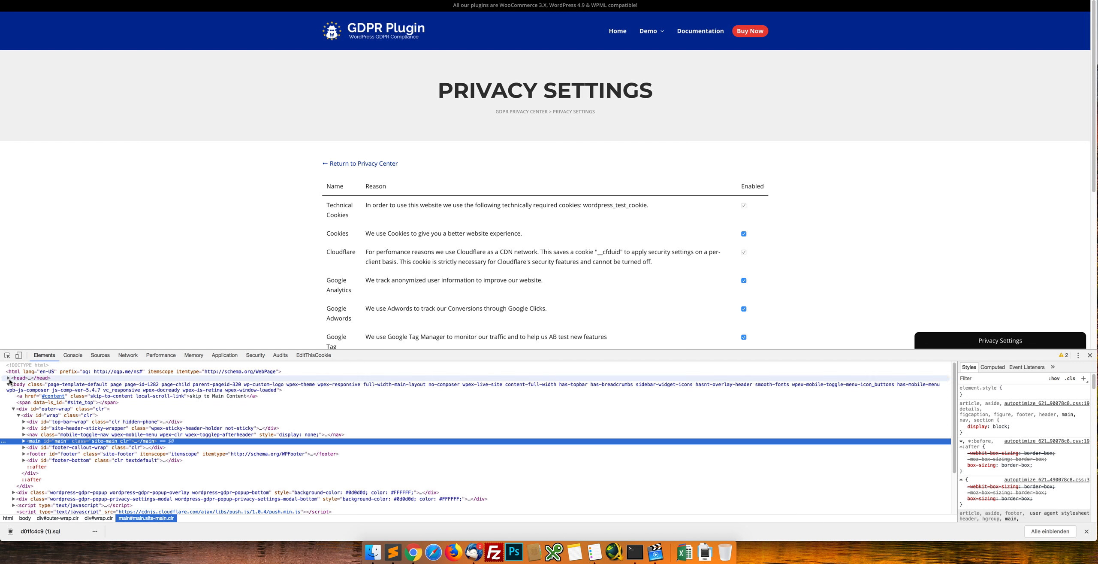
{"action": "left_click", "coordinate": [9, 377]}
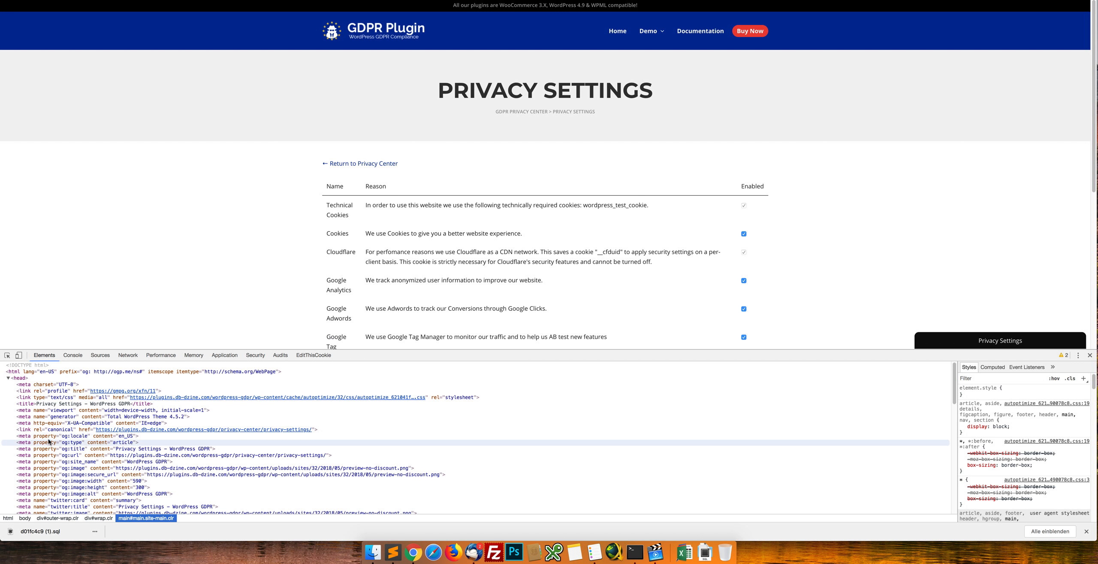
Search the inspected page markup for "gtag" and examine the Google Analytics script in the head
{"action": "key", "text": "super+f"}
{"action": "type", "text": "ga"}
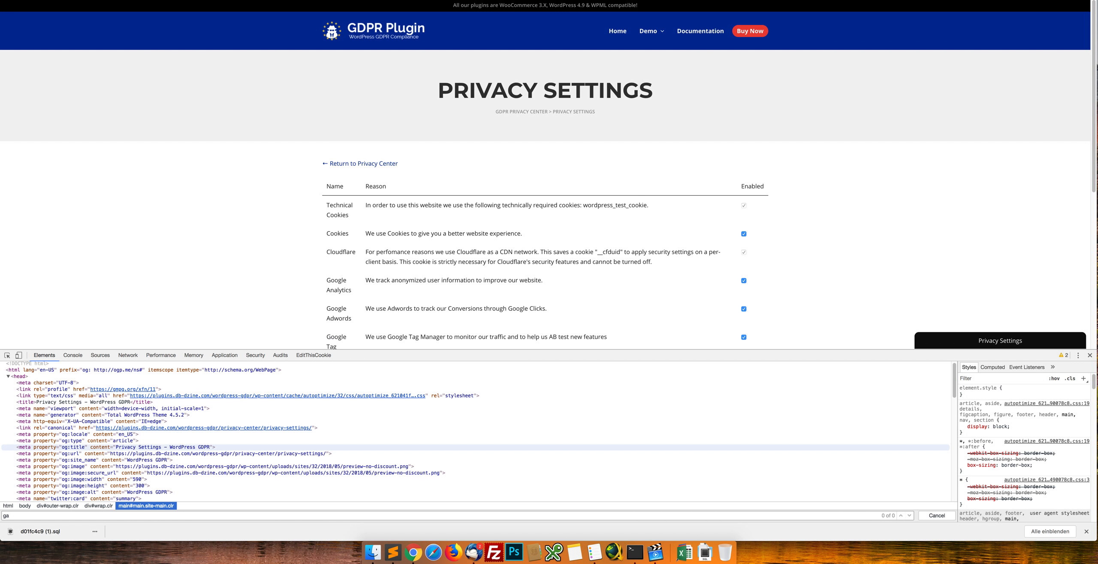
{"action": "key", "text": "BackSpace"}
{"action": "key", "text": "BackSpace"}
{"action": "type", "text": "gtag"}
{"action": "key", "text": "Return"}
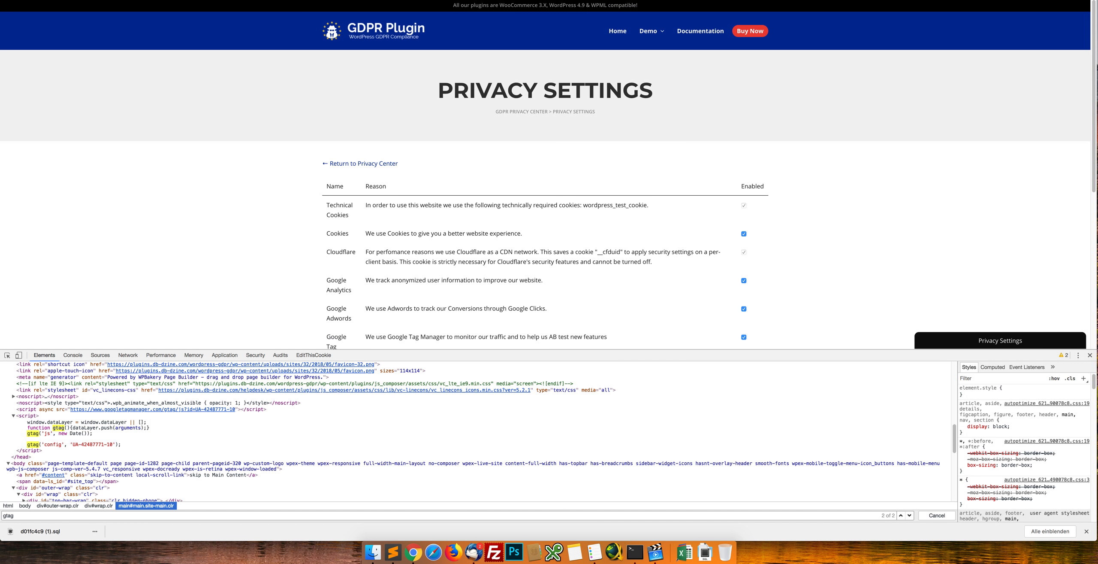
{"action": "double_click", "coordinate": [8, 515]}
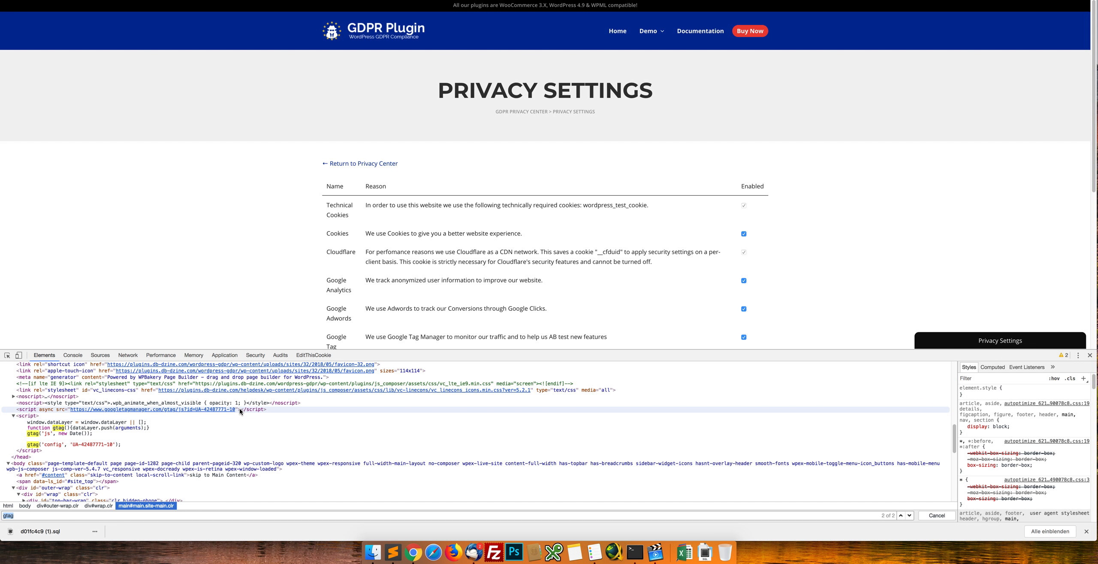
View the Privacy Settings page's source code again with the search text cleared, and return to the page's privacy table
{"action": "right_click", "coordinate": [168, 260]}
{"action": "left_click", "coordinate": [206, 344]}
{"action": "key", "text": "super+f"}
{"action": "key", "text": "BackSpace"}
{"action": "key", "text": "BackSpace"}
{"action": "key", "text": "BackSpace"}
{"action": "key", "text": "BackSpace"}
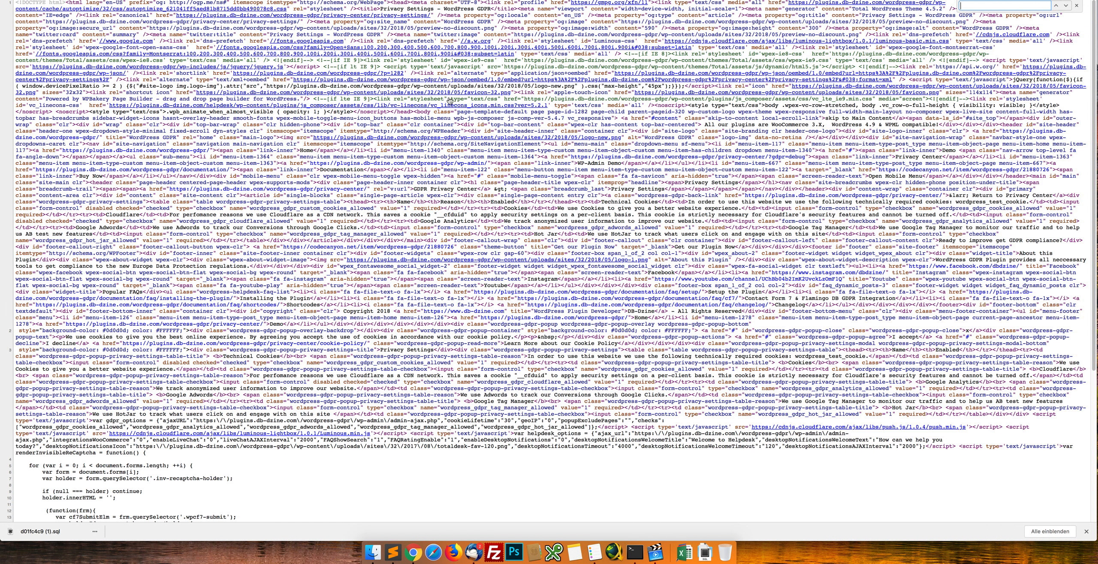
{"action": "left_click", "coordinate": [480, 1]}
{"action": "scroll", "coordinate": [248, 188], "scroll_direction": "down", "scroll_amount": 3}
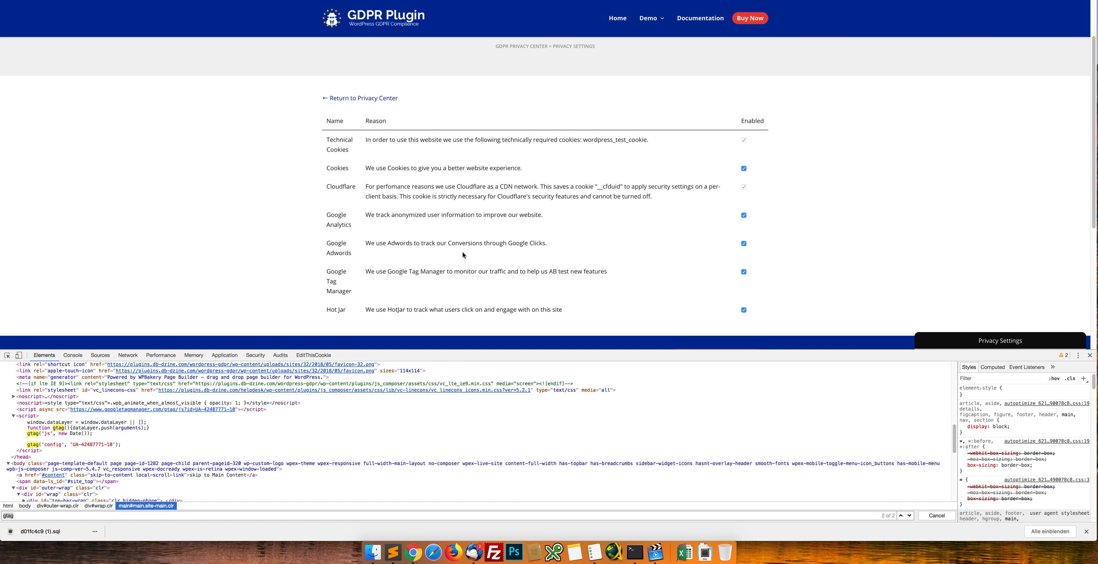
Turn off the Google Analytics integration in the GDPR plugin settings
{"action": "key", "text": "ctrl+Tab"}
{"action": "scroll", "coordinate": [531, 203], "scroll_direction": "down", "scroll_amount": 1}
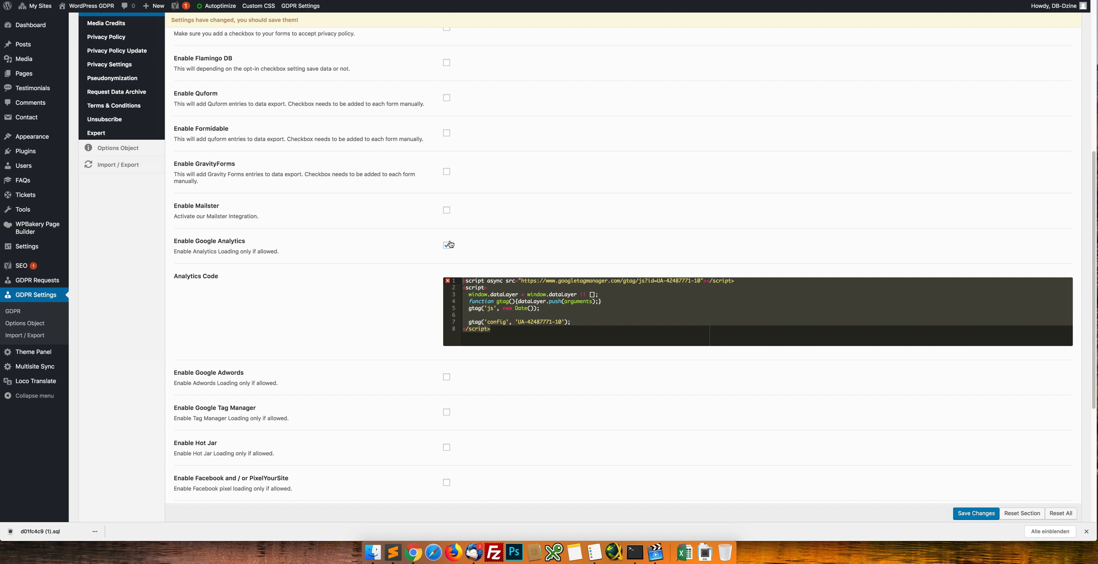
{"action": "left_click", "coordinate": [447, 244]}
{"action": "scroll", "coordinate": [434, 223], "scroll_direction": "down", "scroll_amount": 1}
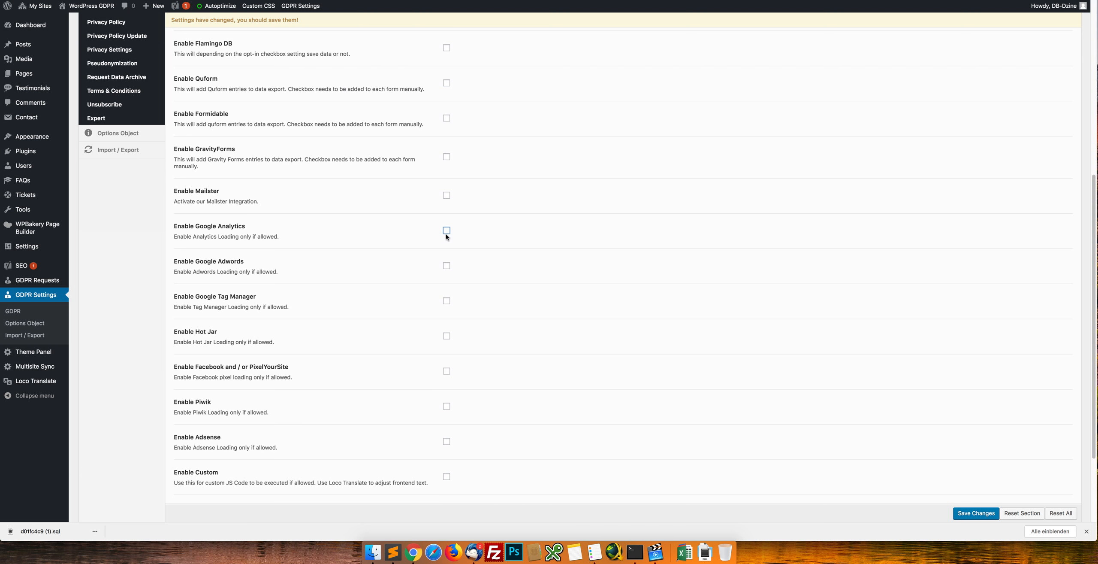
Enable the Google Adwords and Google Tag Manager integrations to show their code fields
{"action": "left_click", "coordinate": [446, 265]}
{"action": "scroll", "coordinate": [451, 304], "scroll_direction": "down", "scroll_amount": 3}
{"action": "left_click", "coordinate": [447, 327]}
{"action": "scroll", "coordinate": [447, 326], "scroll_direction": "down", "scroll_amount": 5}
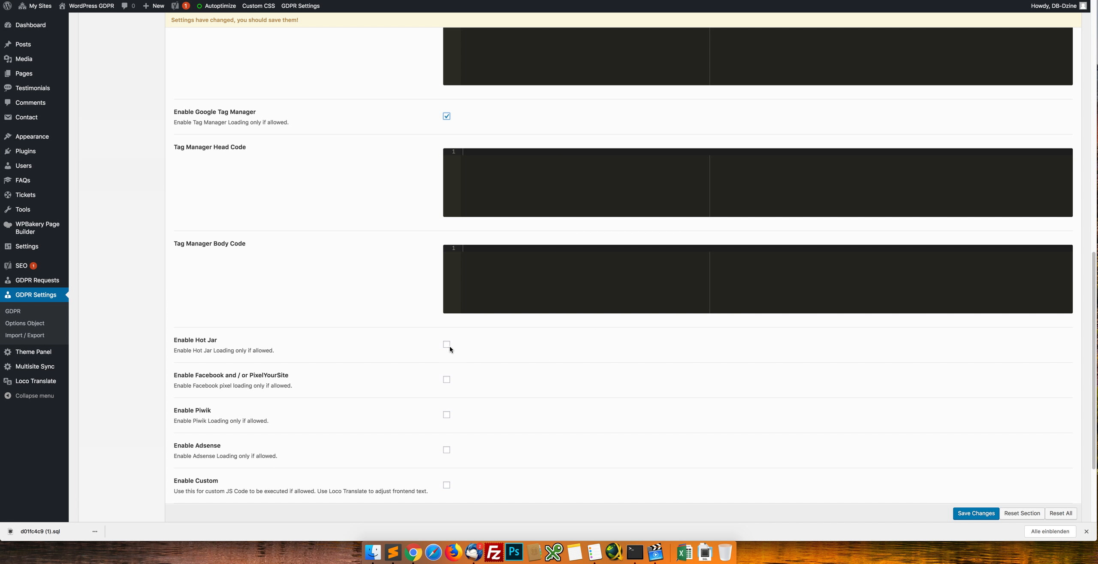
Enable the Hot Jar, Facebook / PixelYourSite and Piwik integrations
{"action": "left_click", "coordinate": [447, 344]}
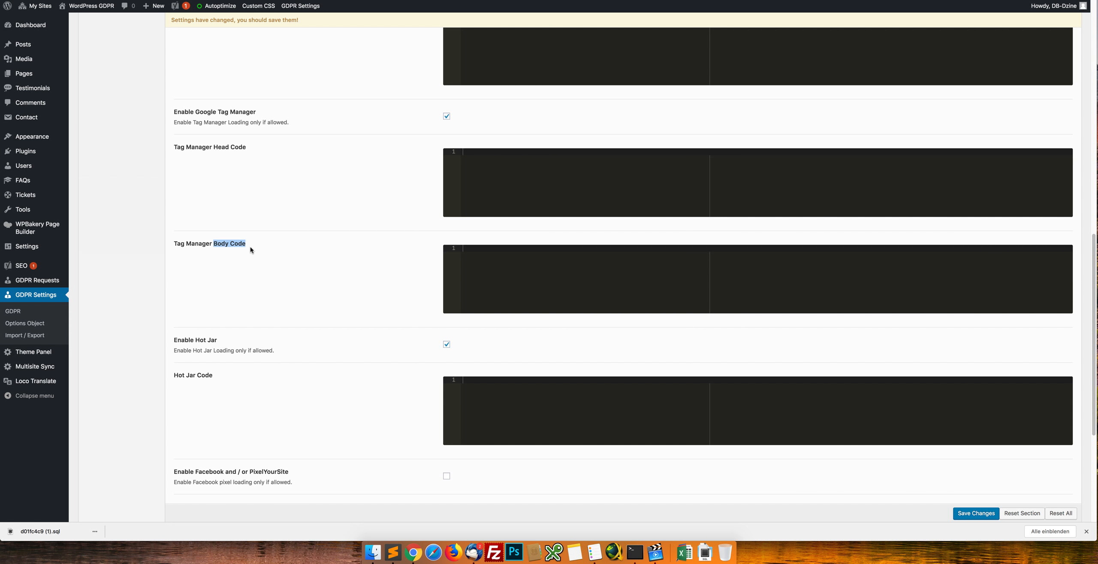
{"action": "scroll", "coordinate": [300, 253], "scroll_direction": "down", "scroll_amount": 3}
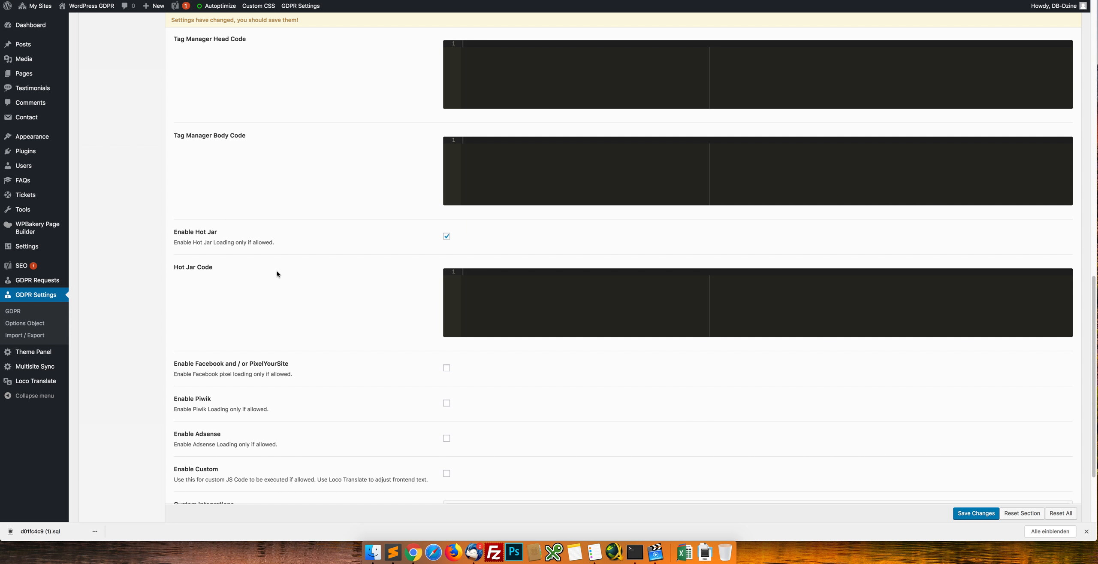
{"action": "scroll", "coordinate": [386, 300], "scroll_direction": "down", "scroll_amount": 2}
{"action": "left_click", "coordinate": [448, 301]}
{"action": "scroll", "coordinate": [407, 309], "scroll_direction": "down", "scroll_amount": 3}
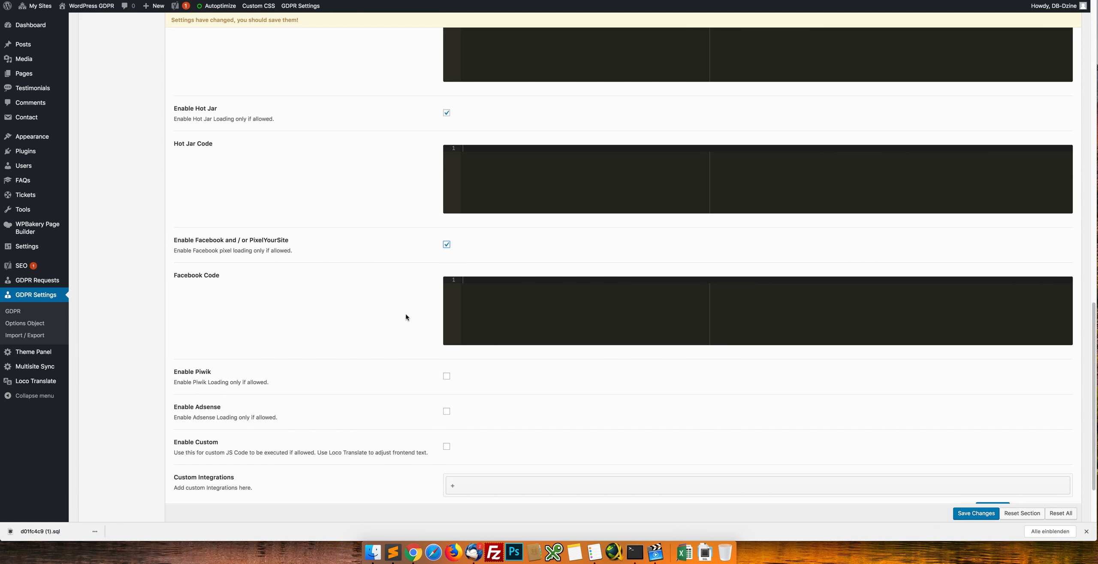
{"action": "left_click", "coordinate": [446, 308]}
{"action": "scroll", "coordinate": [393, 310], "scroll_direction": "down", "scroll_amount": 4}
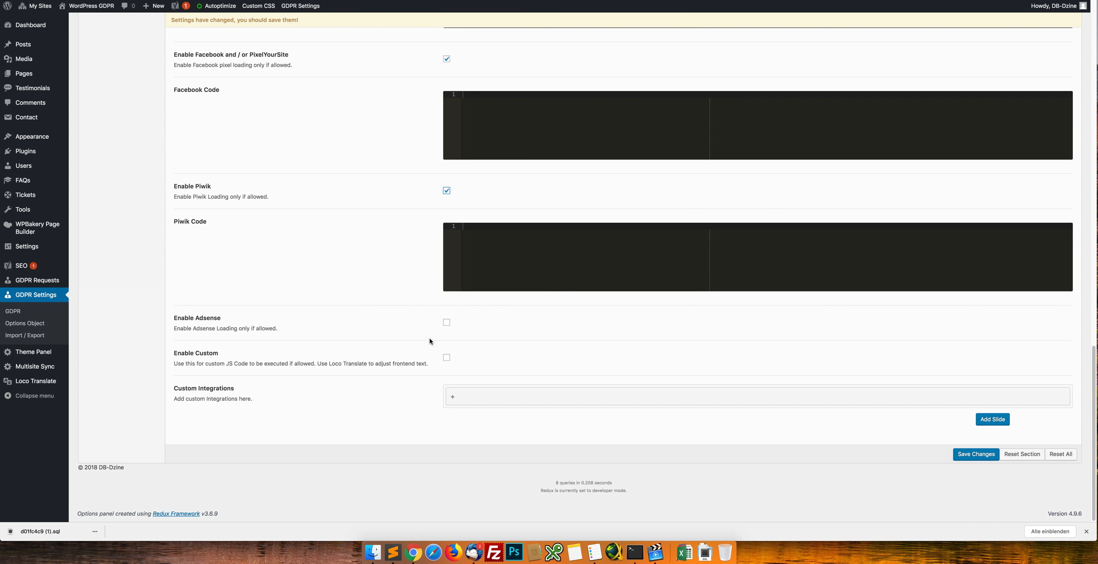
Turn the Adsense integration on to look at its code field and turn it back off
{"action": "left_click", "coordinate": [447, 321]}
{"action": "scroll", "coordinate": [397, 312], "scroll_direction": "down", "scroll_amount": 2}
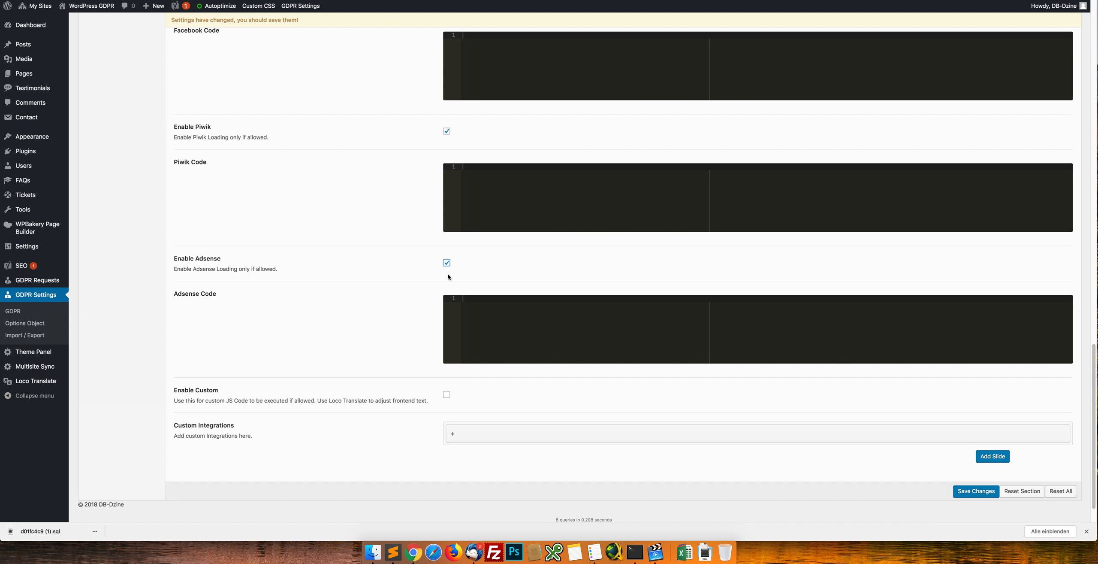
{"action": "left_click", "coordinate": [446, 263]}
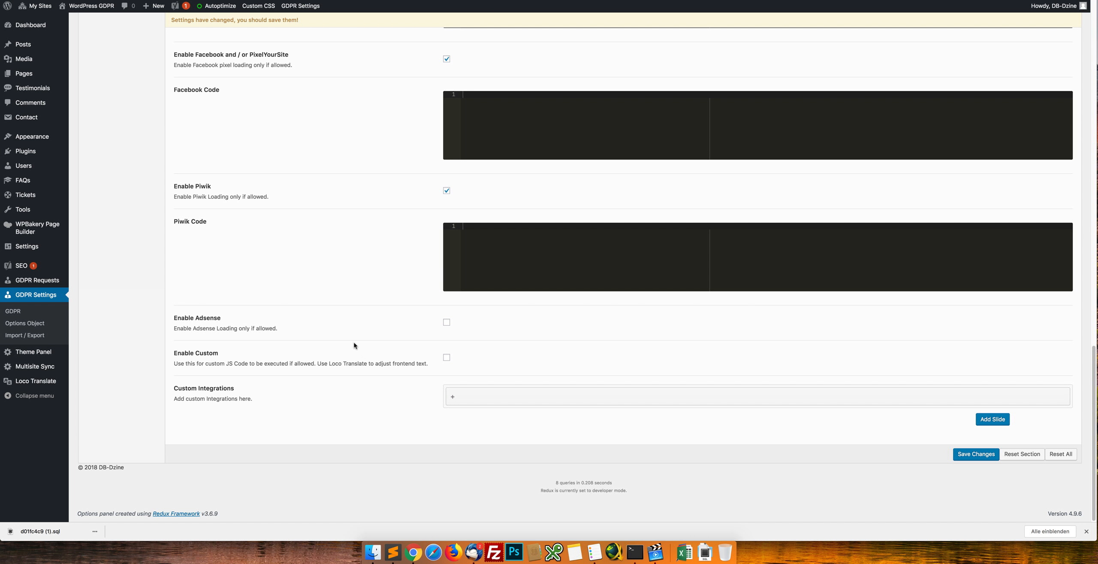
Fill in a custom integration named "My Custom SCript" with placeholder text for its code and reason
{"action": "left_click", "coordinate": [473, 395]}
{"action": "left_click", "coordinate": [500, 377]}
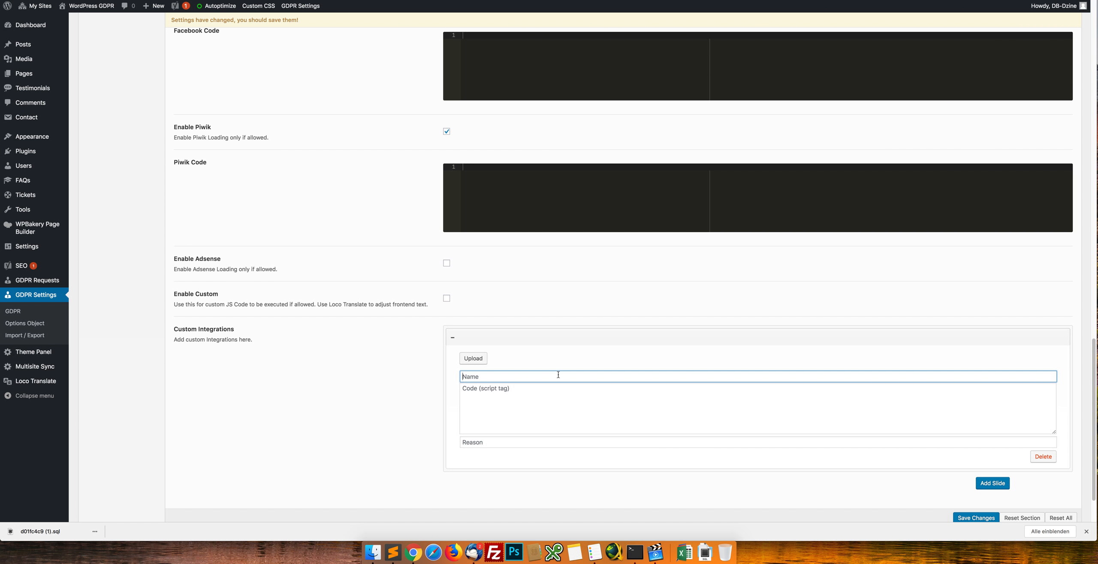
{"action": "type", "text": "My Custom SCript"}
{"action": "key", "text": "Tab"}
{"action": "type", "text": "CO"}
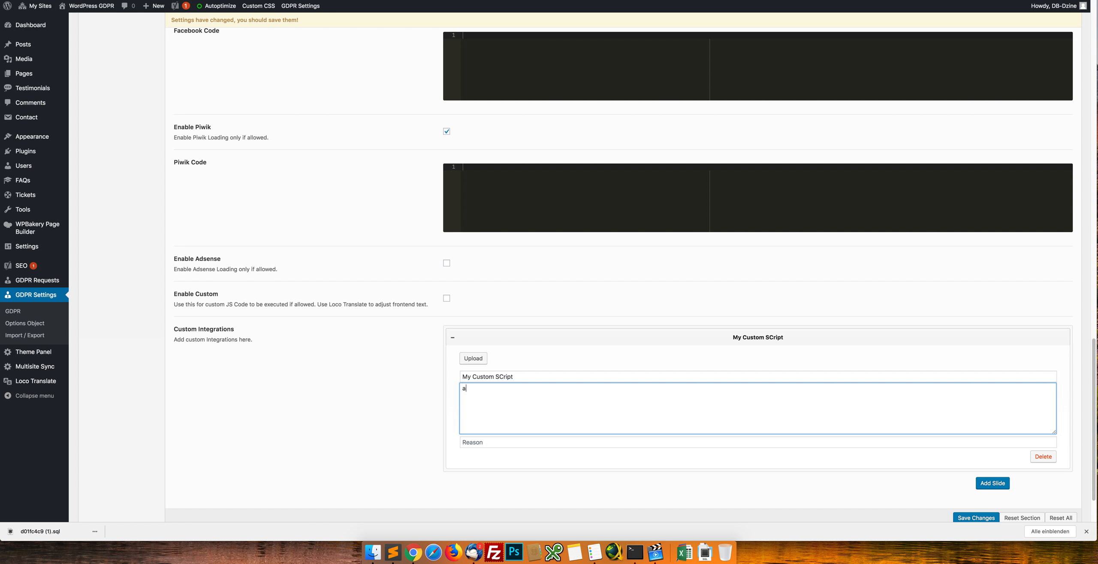
{"action": "type", "text": "DE"}
{"action": "key", "text": "Tab"}
{"action": "type", "text": "Reason"}
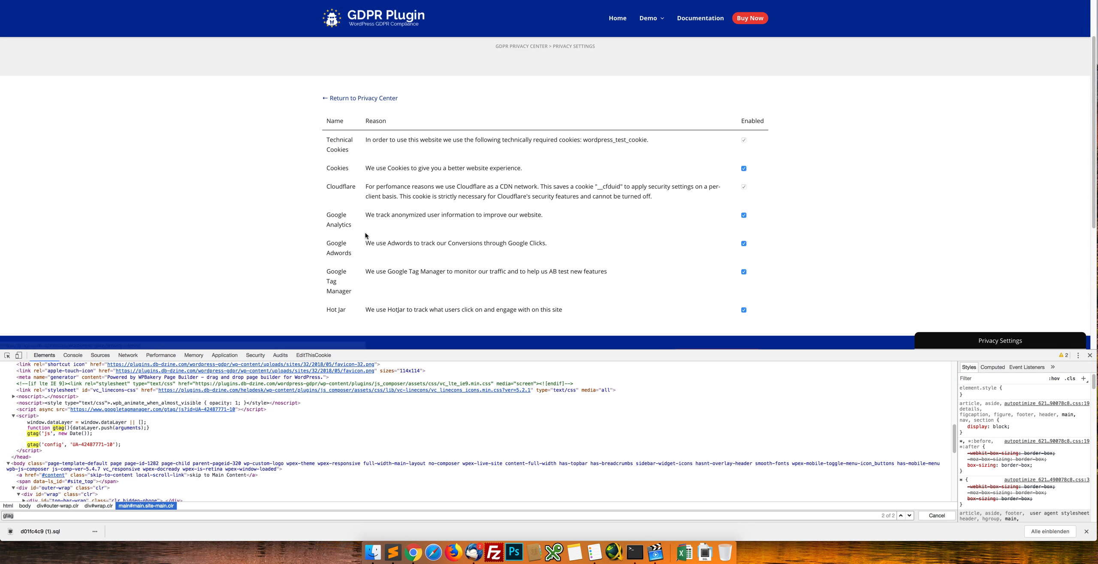
Open the Privacy Settings popup on the website's privacy page and on its home page to examine the listed services
{"action": "left_click", "coordinate": [994, 340]}
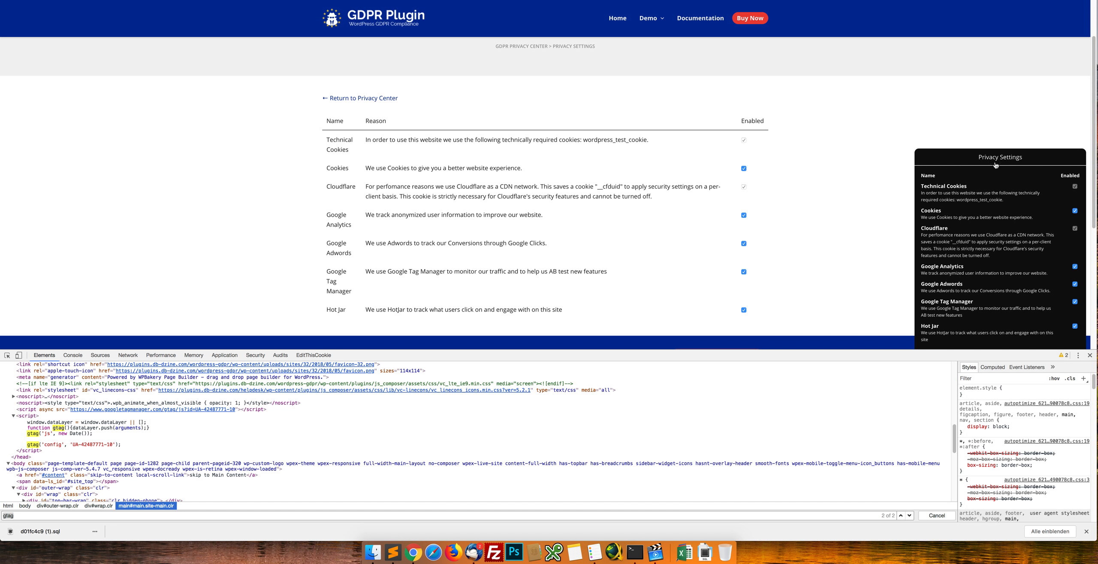
{"action": "left_click", "coordinate": [618, 20]}
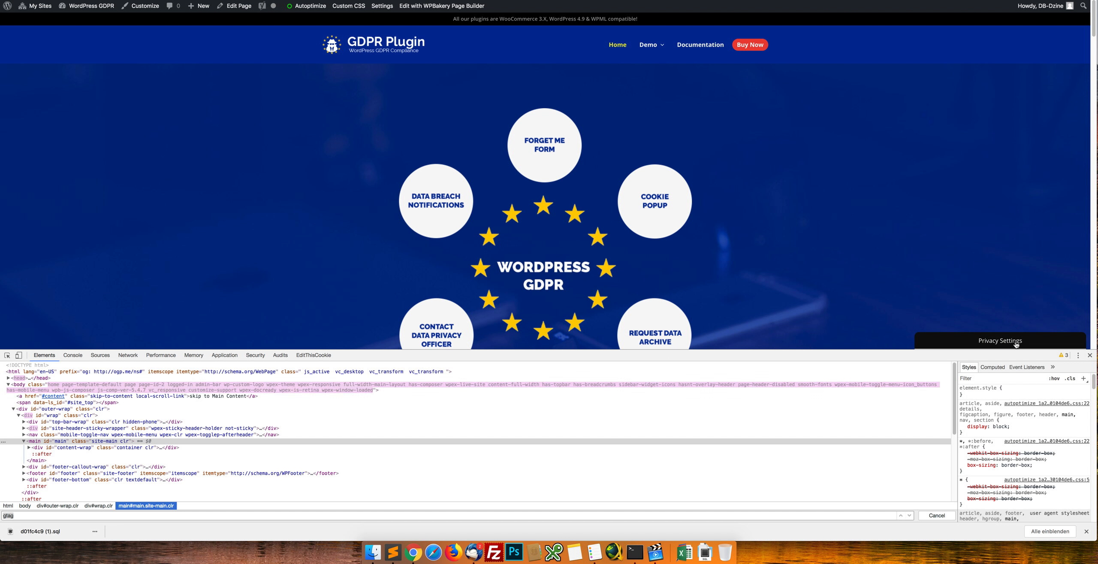
{"action": "left_click", "coordinate": [1015, 341]}
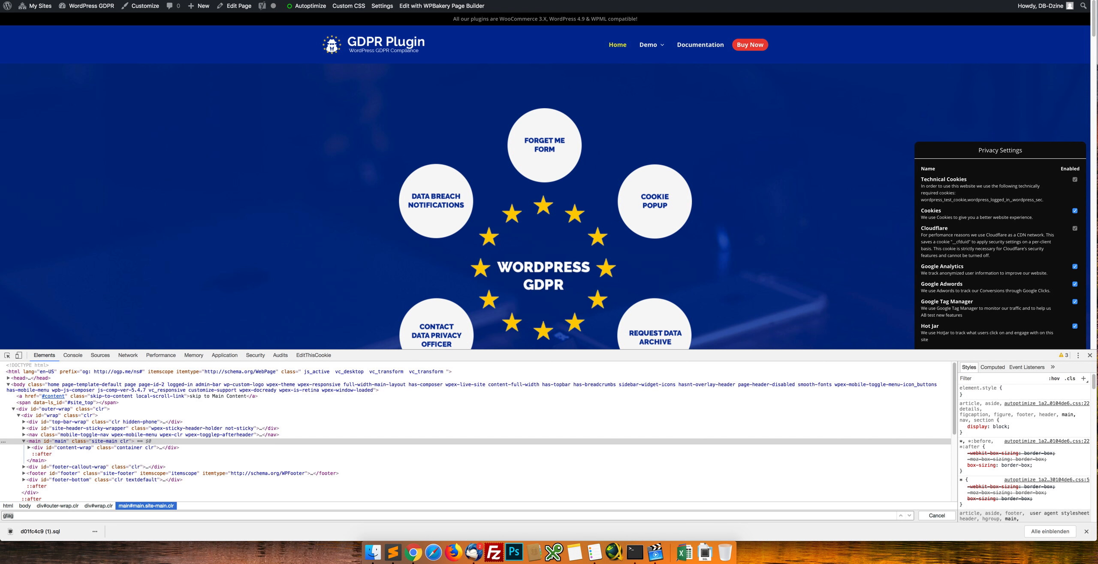
Turn off the Google Adwords and Google Tag Manager integrations in the plugin settings
{"action": "key", "text": "ctrl+shift+Tab"}
{"action": "scroll", "coordinate": [318, 246], "scroll_direction": "up", "scroll_amount": 7}
{"action": "scroll", "coordinate": [336, 241], "scroll_direction": "up", "scroll_amount": 10}
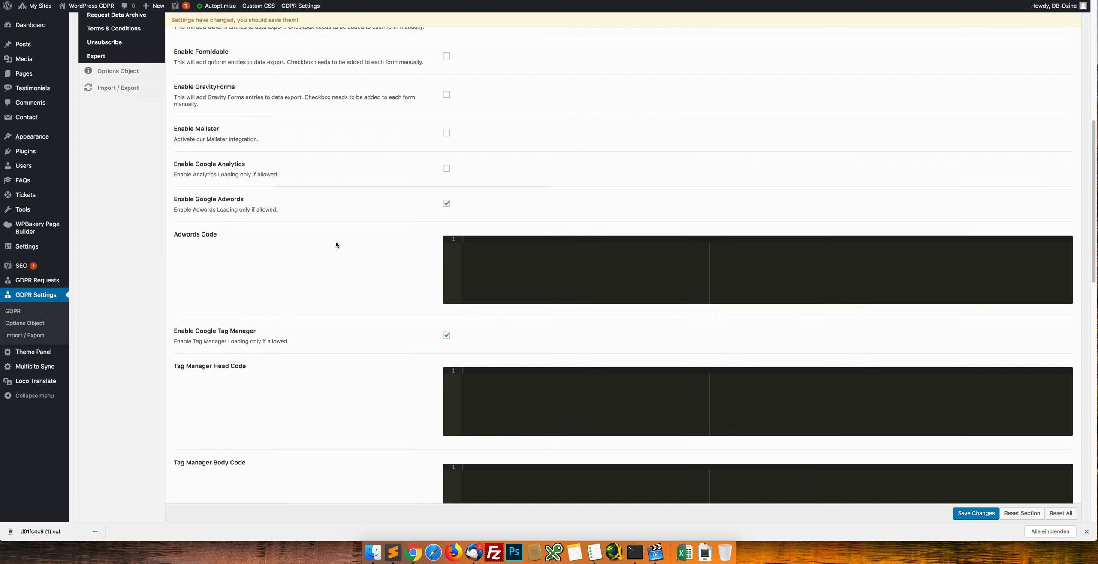
{"action": "left_click", "coordinate": [447, 308]}
{"action": "left_click", "coordinate": [447, 343]}
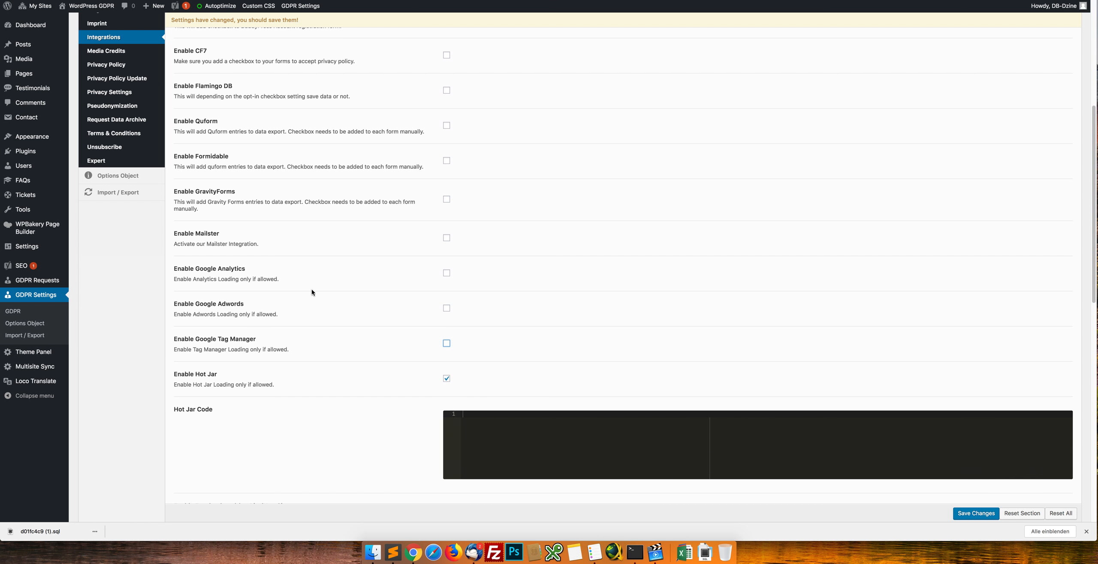
Open the plugin's Expert settings and read the description of the Use WP Core Functions option
{"action": "scroll", "coordinate": [319, 291], "scroll_direction": "up", "scroll_amount": 4}
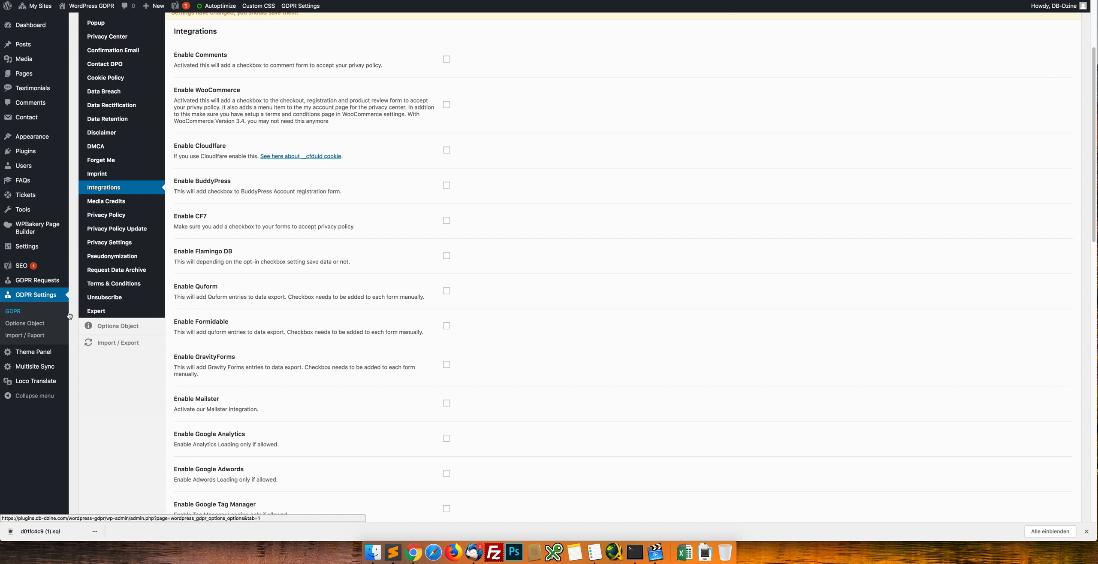
{"action": "left_click", "coordinate": [110, 311]}
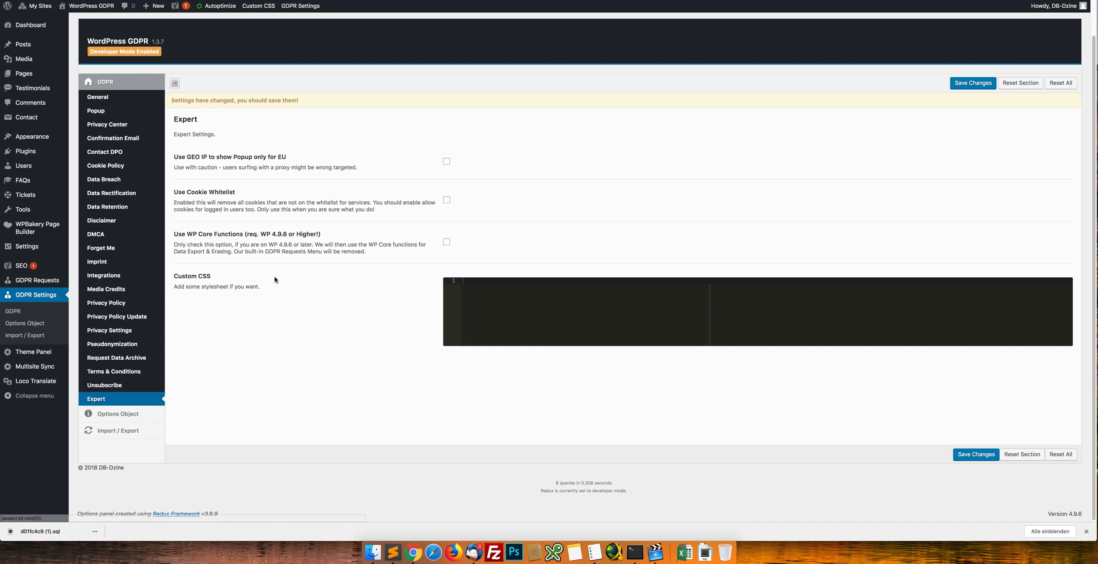
{"action": "left_click_drag", "start_coordinate": [202, 235], "coordinate": [292, 233]}
{"action": "left_click", "coordinate": [249, 237]}
{"action": "left_click", "coordinate": [277, 234]}
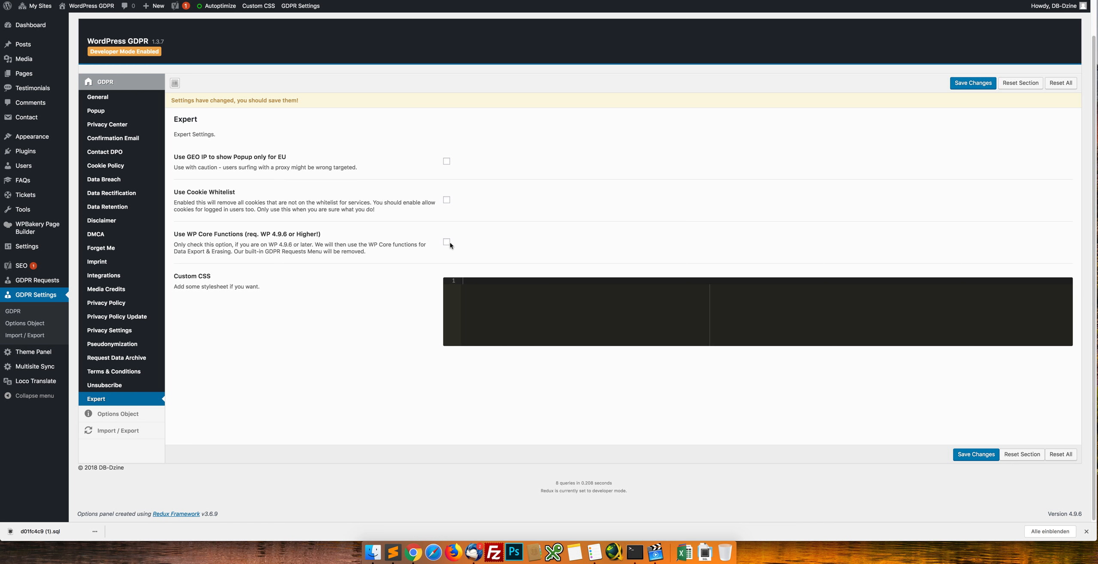
{"action": "mouse_move", "coordinate": [43, 282]}
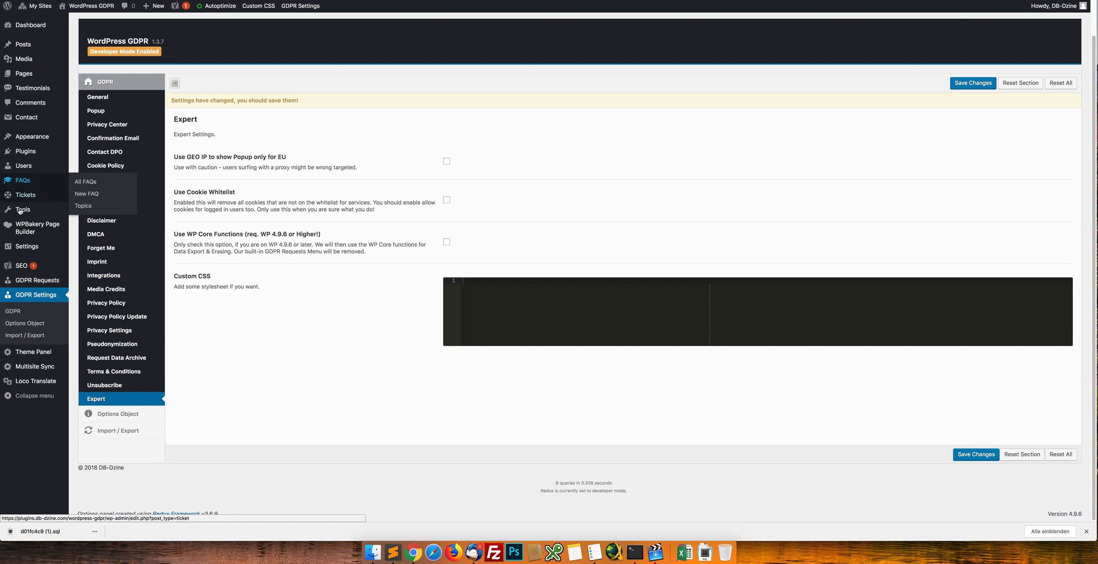
Open WordPress's built-in Export Personal Data tool and examine its data export request form
{"action": "mouse_move", "coordinate": [24, 209]}
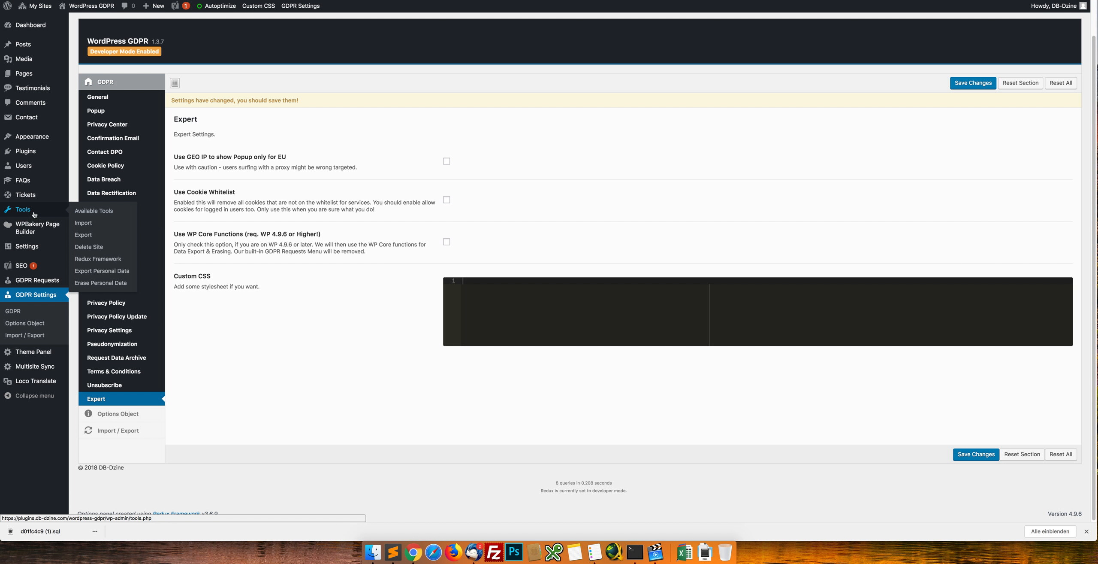
{"action": "left_click", "coordinate": [103, 270]}
{"action": "left_click", "coordinate": [622, 138]}
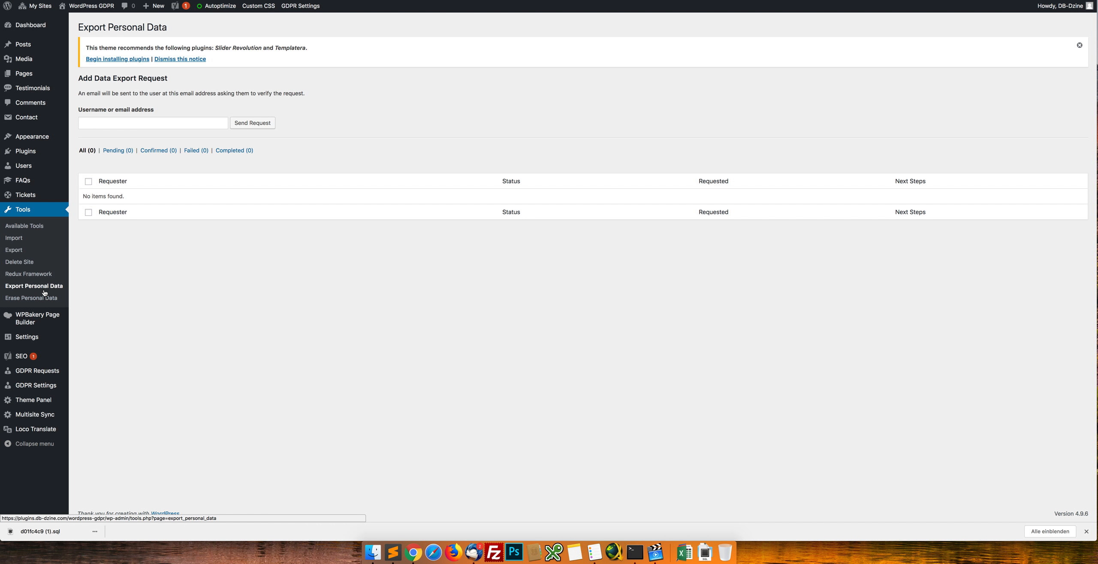
Open the list of all GDPR requests and review the requests and their available actions on both pages
{"action": "mouse_move", "coordinate": [55, 358]}
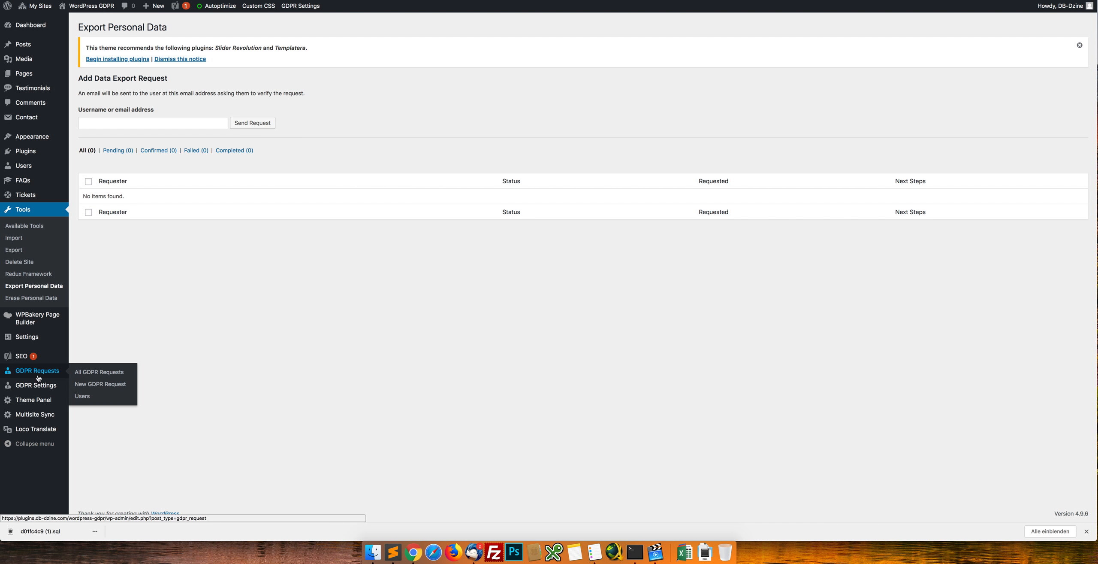
{"action": "left_click", "coordinate": [99, 372]}
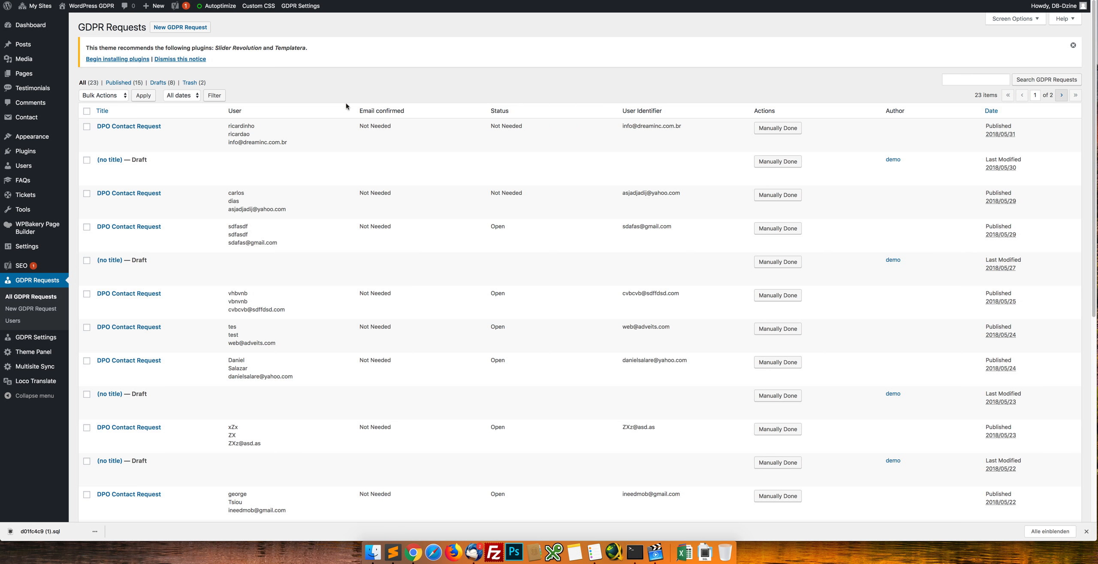
{"action": "scroll", "coordinate": [438, 133], "scroll_direction": "down", "scroll_amount": 5}
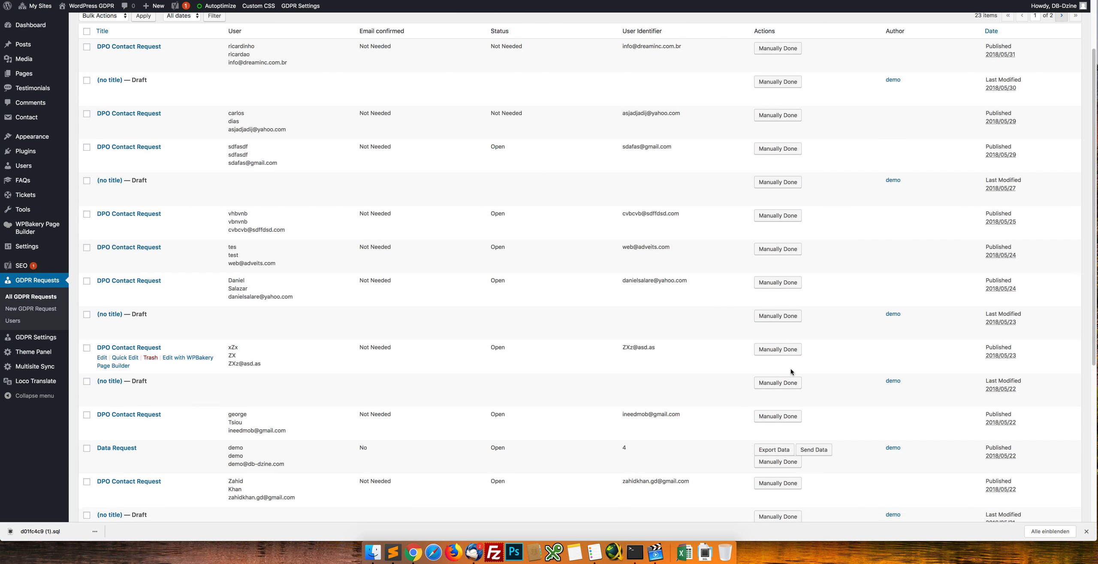
{"action": "scroll", "coordinate": [793, 369], "scroll_direction": "down", "scroll_amount": 5}
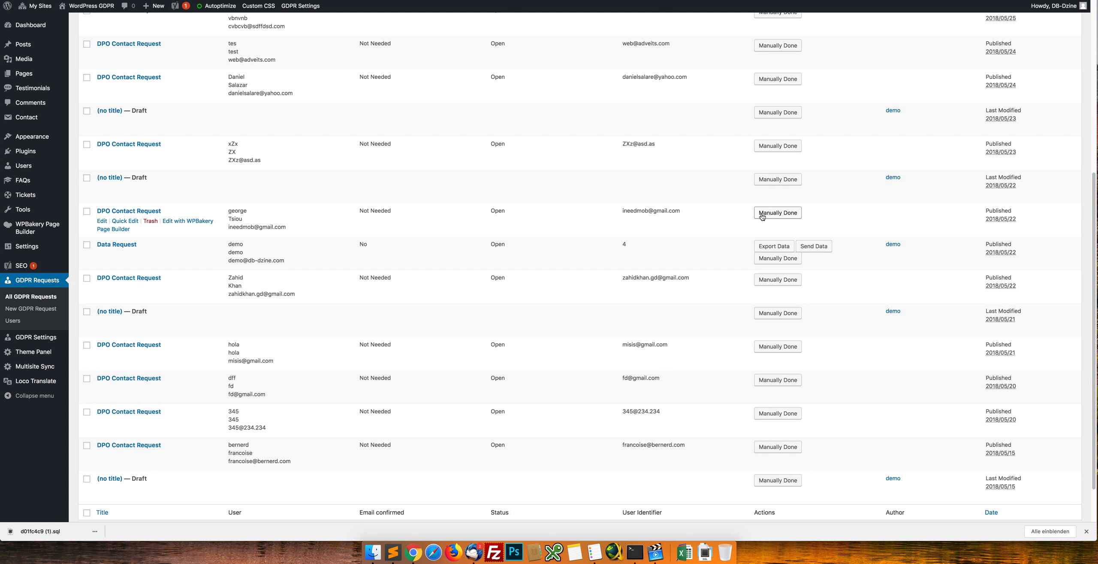
{"action": "left_click_drag", "start_coordinate": [163, 212], "coordinate": [113, 211]}
{"action": "left_click", "coordinate": [309, 227]}
{"action": "scroll", "coordinate": [385, 245], "scroll_direction": "down", "scroll_amount": 2}
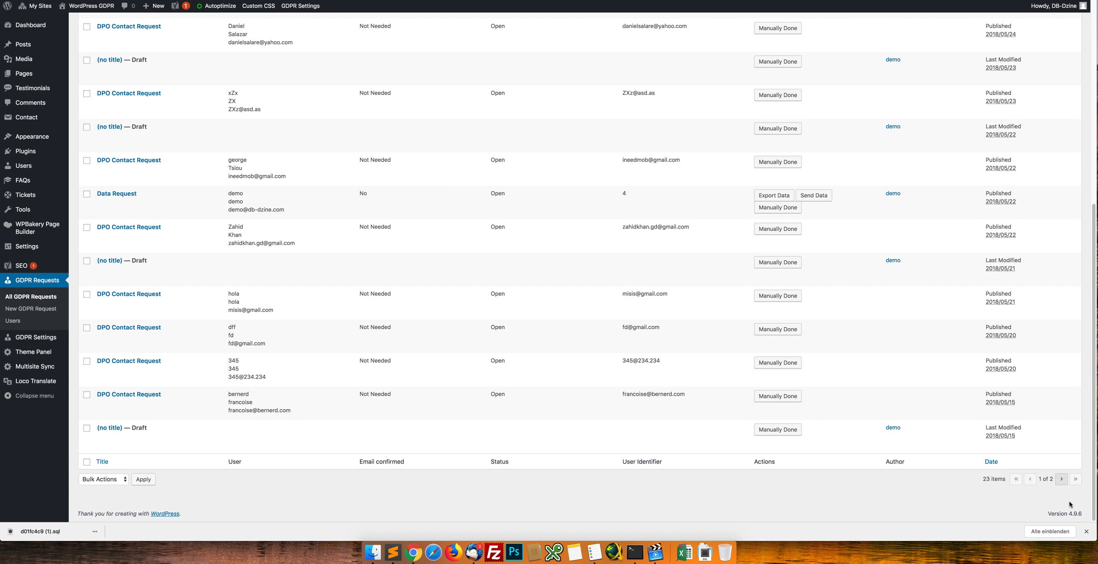
{"action": "left_click", "coordinate": [1061, 478]}
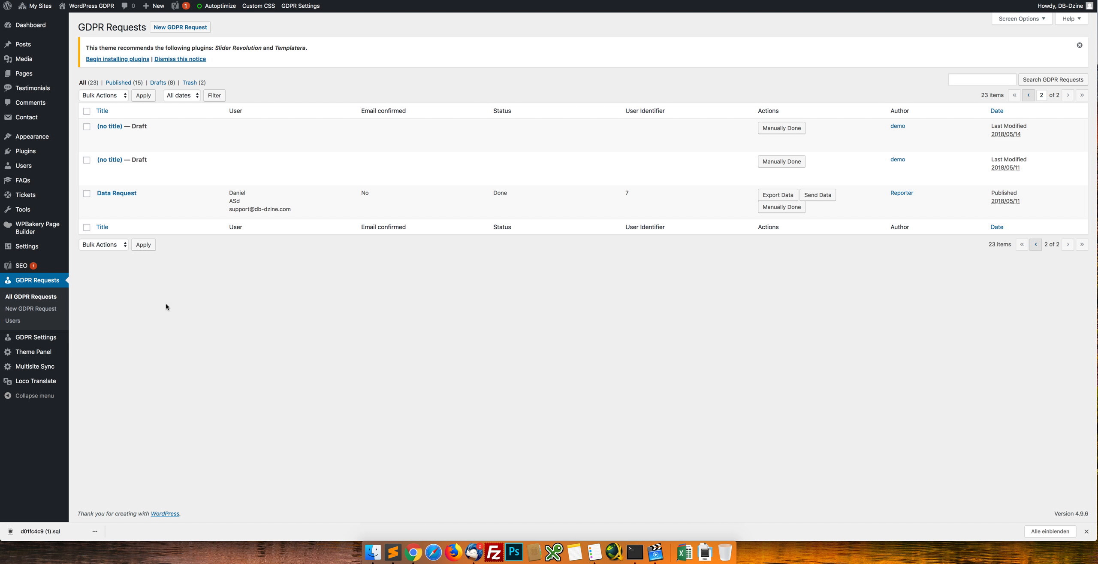
Open the Users overview of the GDPR requests and examine the users' last login dates and logged consents
{"action": "left_click", "coordinate": [20, 323]}
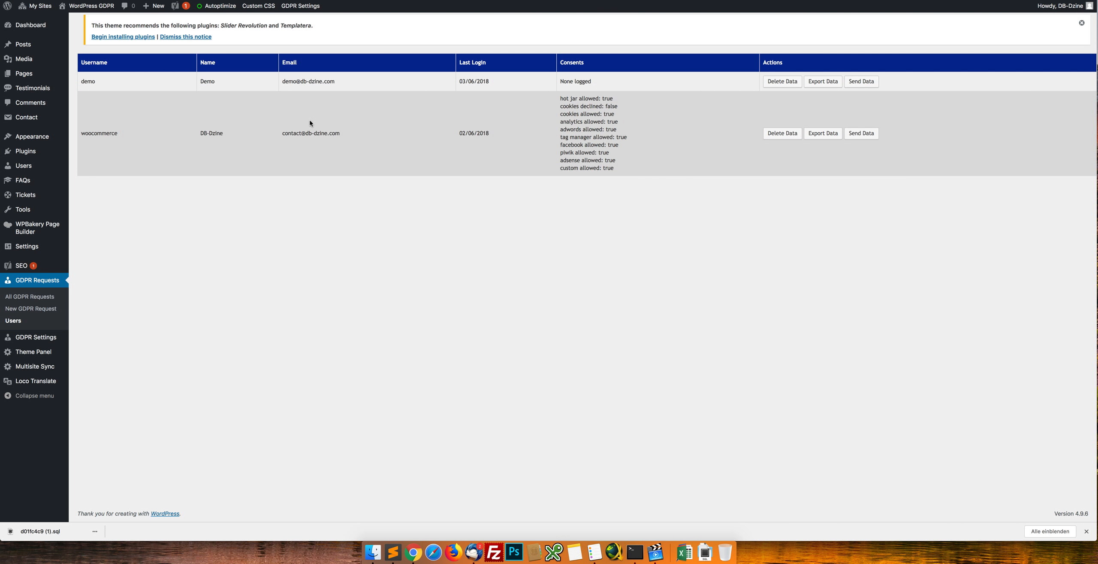
{"action": "left_click_drag", "start_coordinate": [466, 135], "coordinate": [491, 135]}
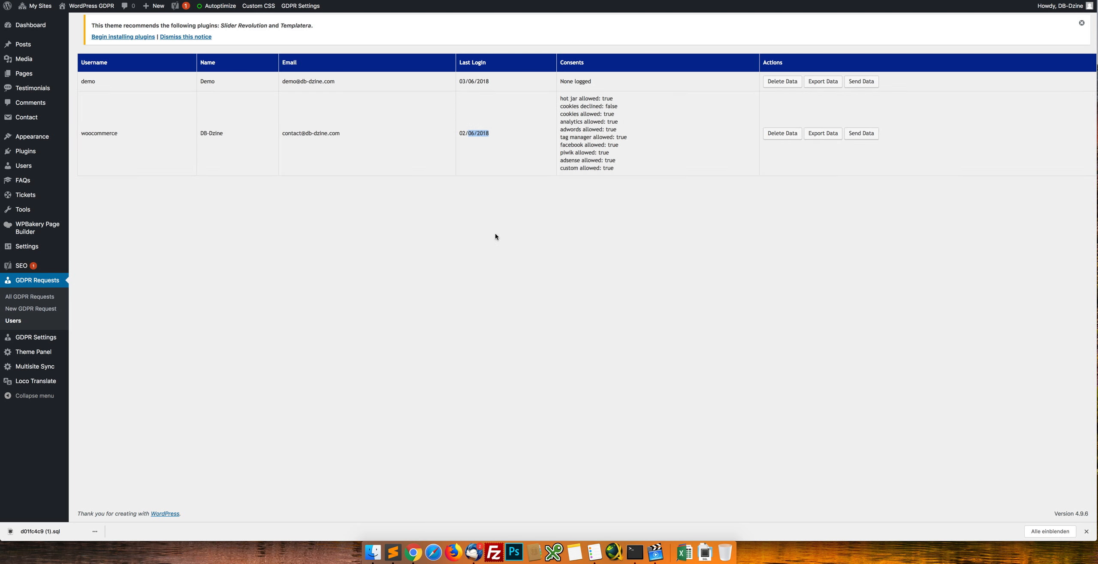
{"action": "left_click", "coordinate": [495, 233]}
{"action": "mouse_move", "coordinate": [566, 106]}
{"action": "left_mouse_down"}
{"action": "mouse_move", "coordinate": [591, 106]}
{"action": "mouse_move", "coordinate": [596, 137]}
{"action": "mouse_move", "coordinate": [618, 138]}
{"action": "left_mouse_up"}
{"action": "left_click", "coordinate": [577, 114]}
{"action": "left_click", "coordinate": [572, 134]}
{"action": "left_click", "coordinate": [636, 209]}
Switch to the website, collapse its Privacy Settings popup, open the Demo privacy center page, and close the developer tools and cookie notice
{"action": "key", "text": "ctrl+Tab"}
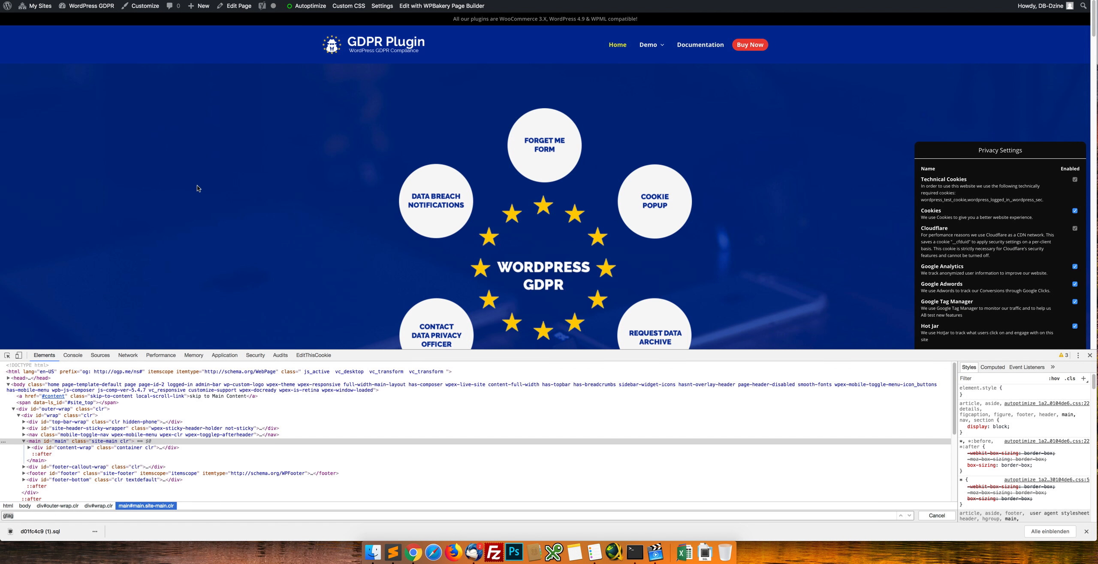
{"action": "left_click", "coordinate": [1017, 149]}
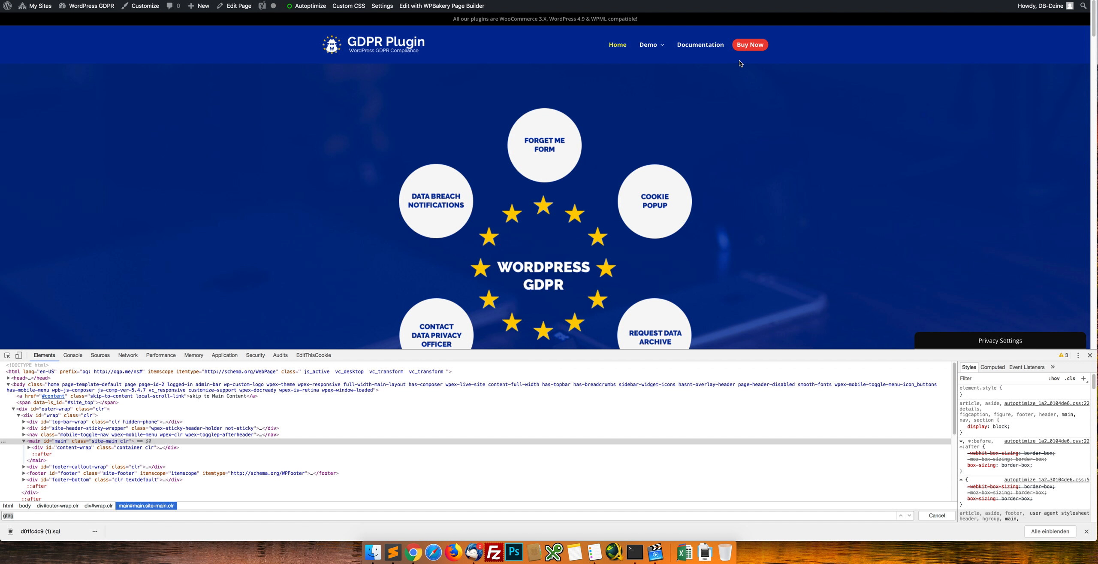
{"action": "left_click", "coordinate": [648, 44]}
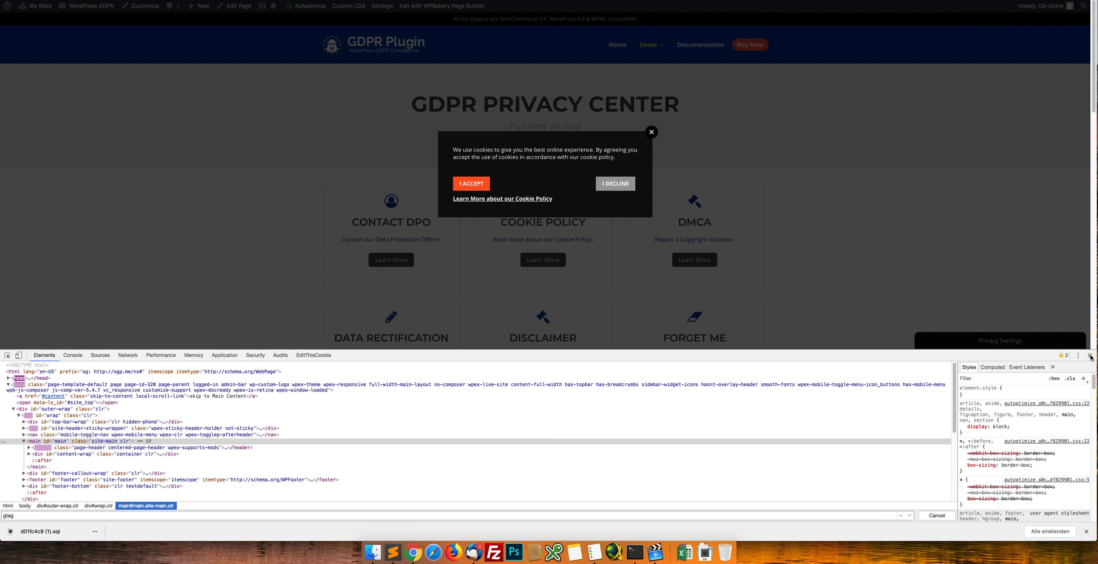
{"action": "left_click", "coordinate": [1090, 355]}
{"action": "left_click", "coordinate": [651, 220]}
Look over the GDPR Privacy Center's tiles and open the Cookie Policy page to read its text
{"action": "scroll", "coordinate": [869, 294], "scroll_direction": "down", "scroll_amount": 5}
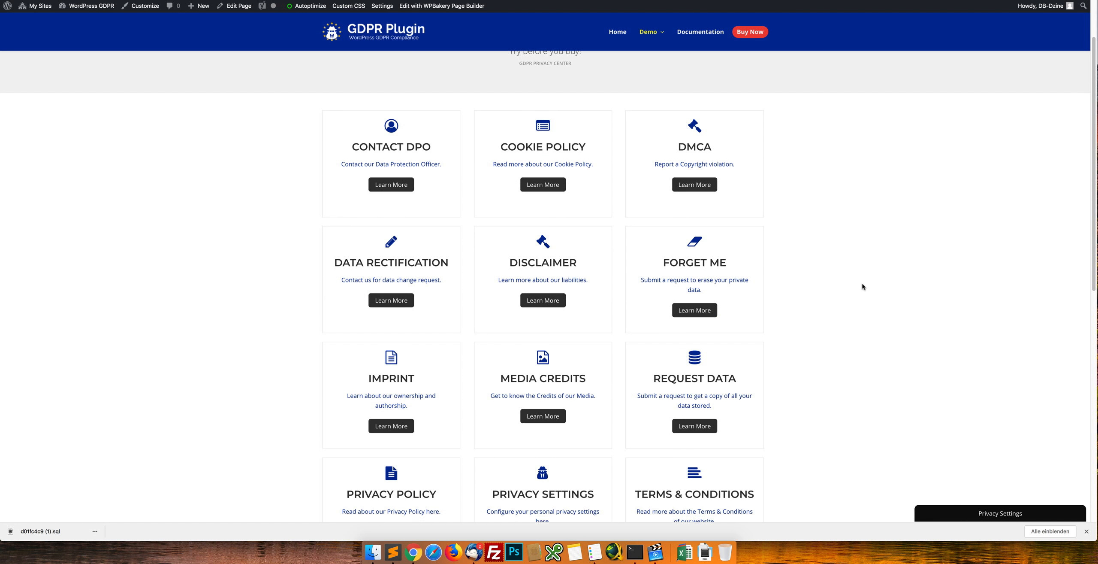
{"action": "scroll", "coordinate": [863, 285], "scroll_direction": "down", "scroll_amount": 2}
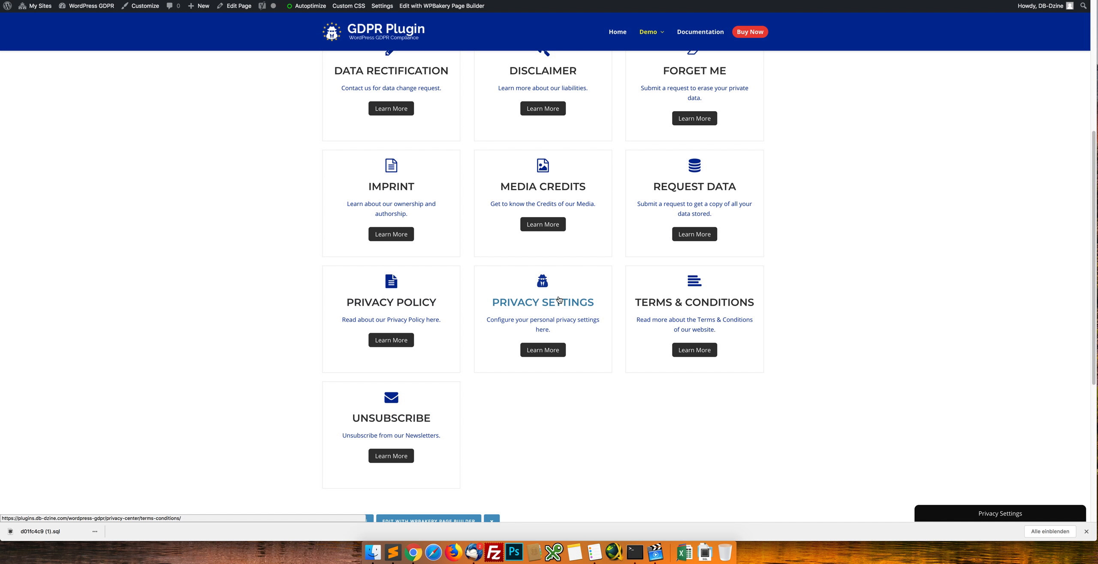
{"action": "scroll", "coordinate": [672, 330], "scroll_direction": "up", "scroll_amount": 3}
{"action": "scroll", "coordinate": [531, 316], "scroll_direction": "up", "scroll_amount": 3}
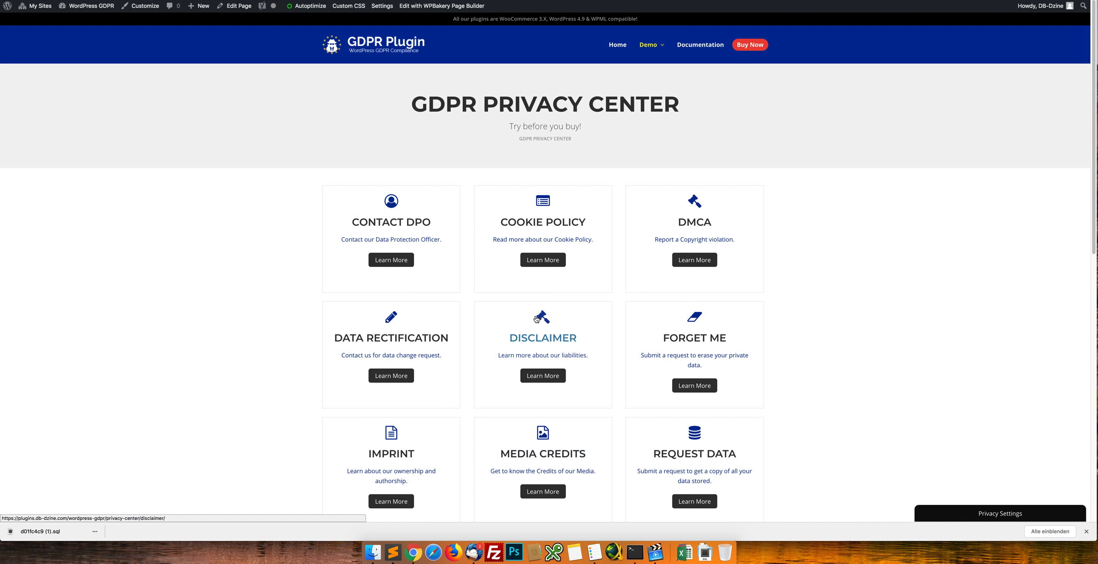
{"action": "left_click", "coordinate": [543, 234]}
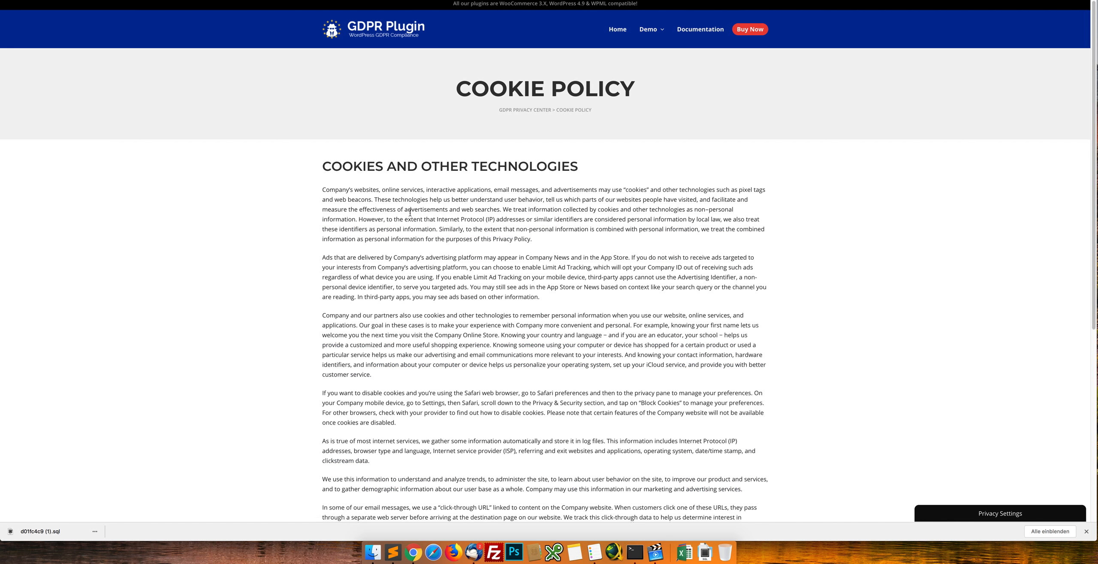
{"action": "scroll", "coordinate": [410, 212], "scroll_direction": "down", "scroll_amount": 6}
{"action": "scroll", "coordinate": [410, 212], "scroll_direction": "up", "scroll_amount": 4}
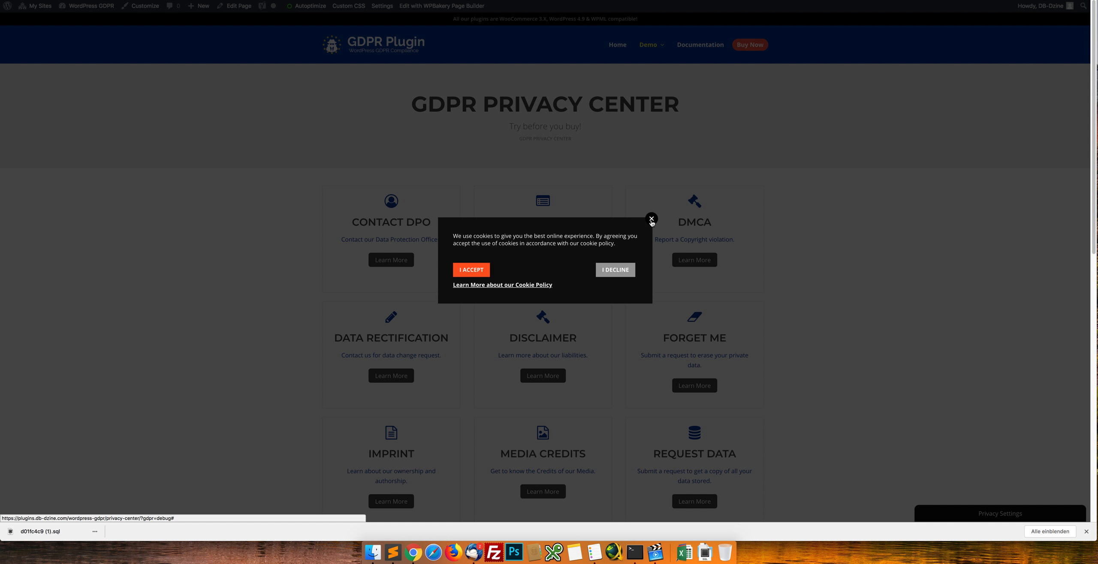
Dismiss the cookie notice on the GDPR Privacy Center page and look through the page down to its footer
{"action": "left_click", "coordinate": [651, 220]}
{"action": "scroll", "coordinate": [812, 217], "scroll_direction": "down", "scroll_amount": 5}
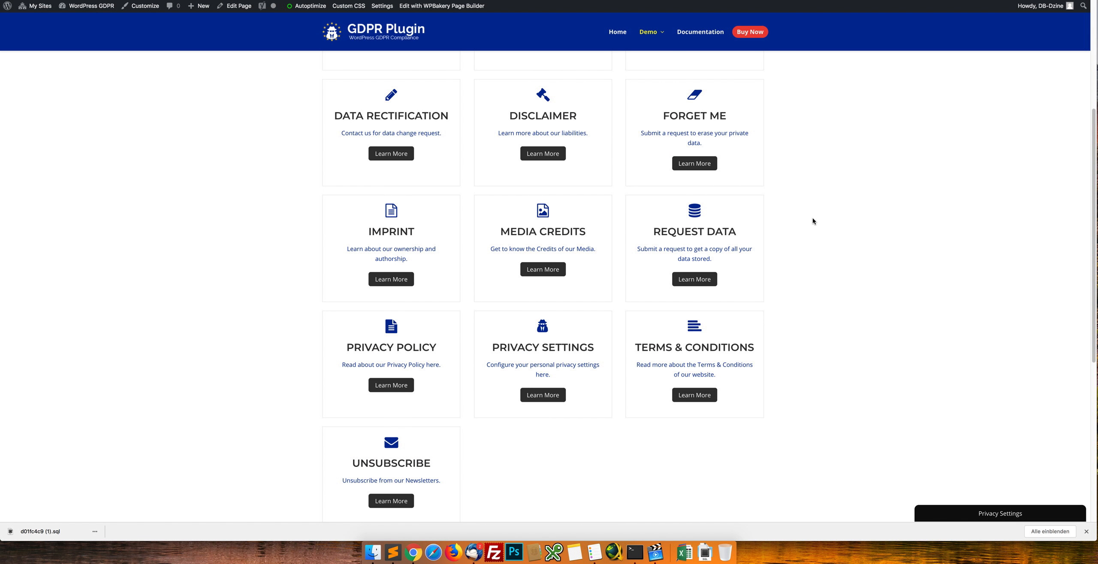
{"action": "scroll", "coordinate": [813, 219], "scroll_direction": "down", "scroll_amount": 3}
{"action": "scroll", "coordinate": [812, 220], "scroll_direction": "down", "scroll_amount": 4}
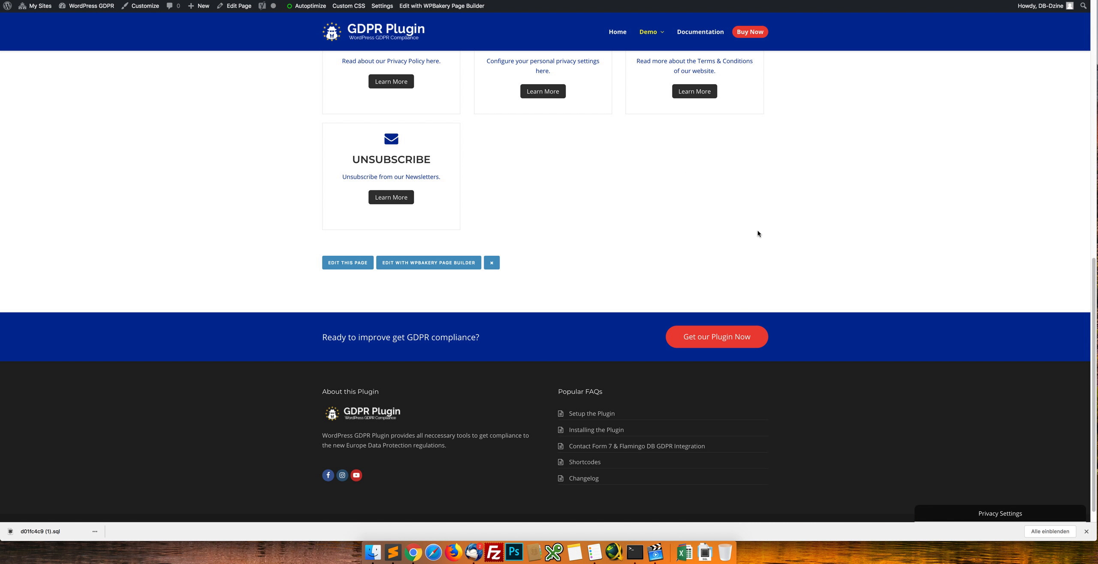
{"action": "scroll", "coordinate": [828, 277], "scroll_direction": "up", "scroll_amount": 10}
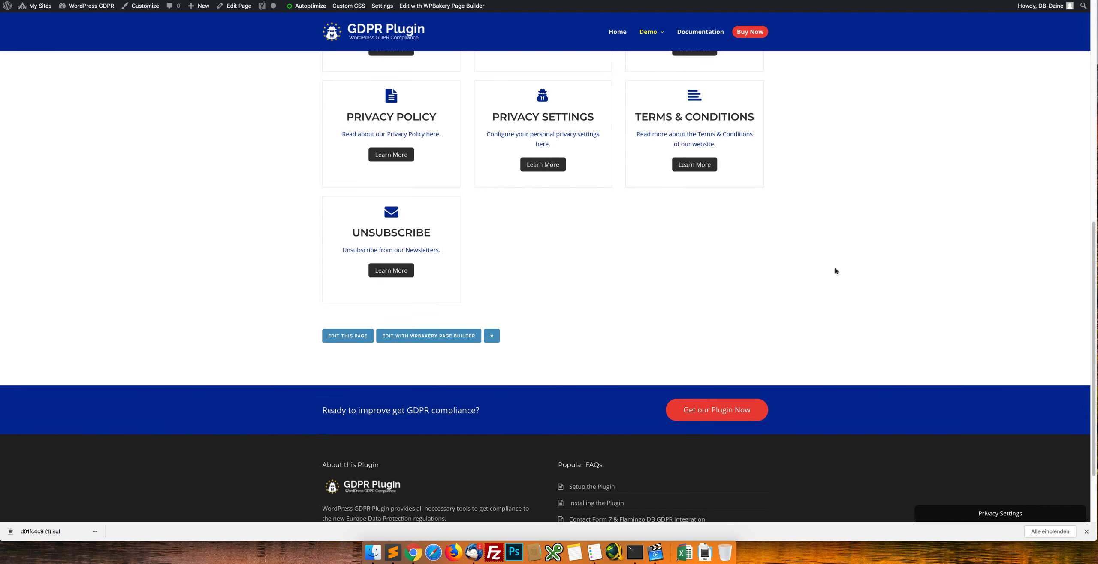